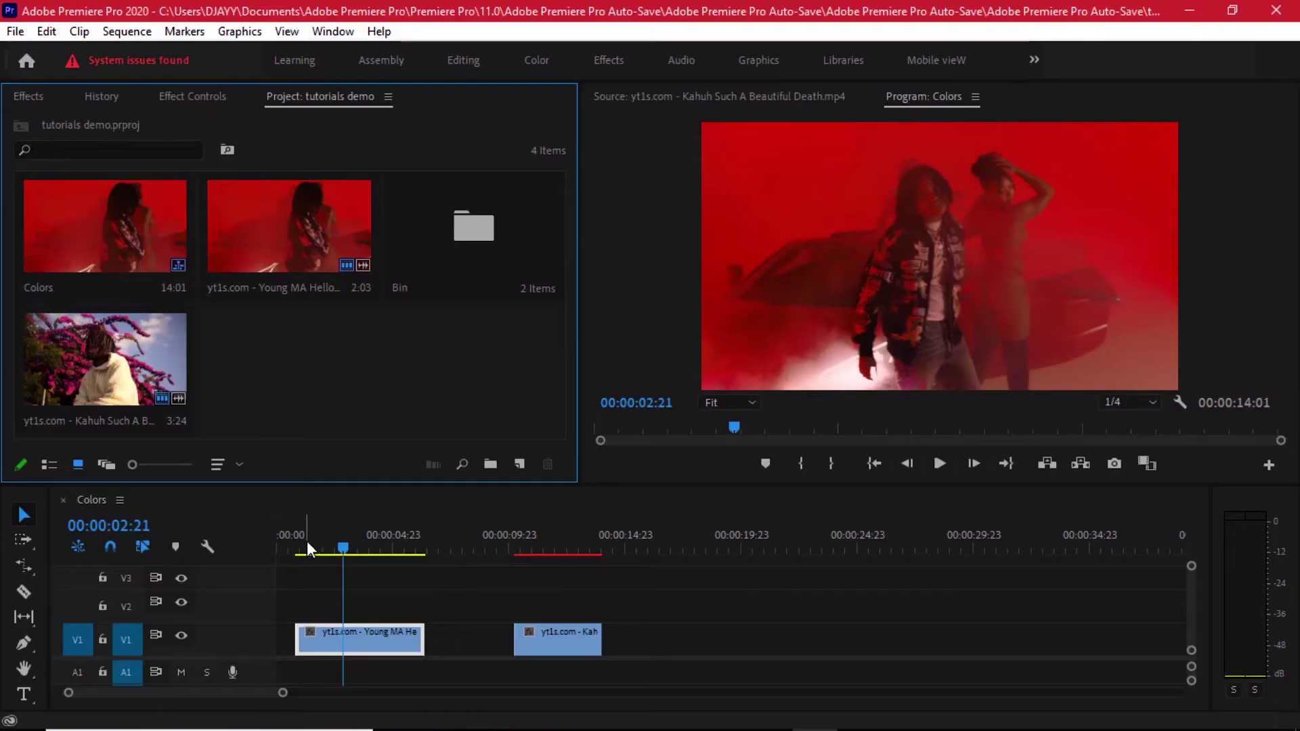
- Preview the Young MA clip on V1, search the effects for "change", and apply the Change Color effect to that clip
drag(307, 541, 346, 558)
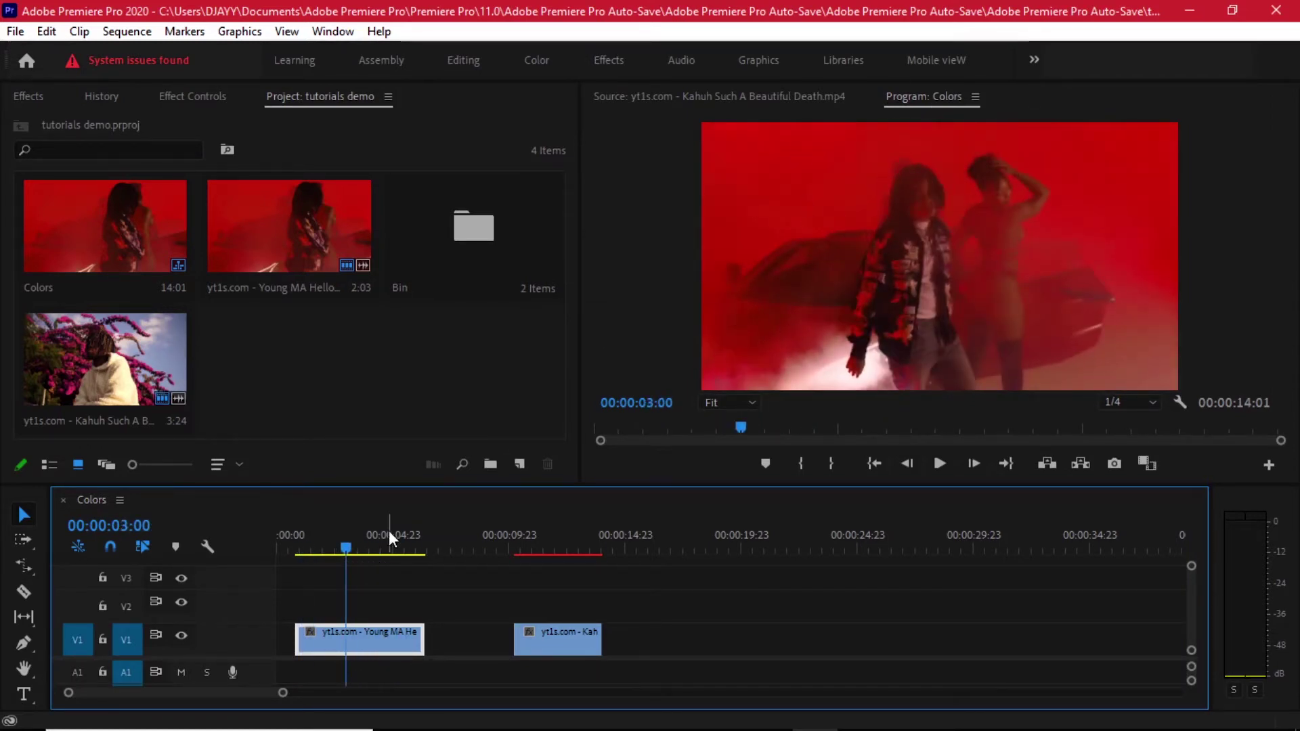
click(306, 546)
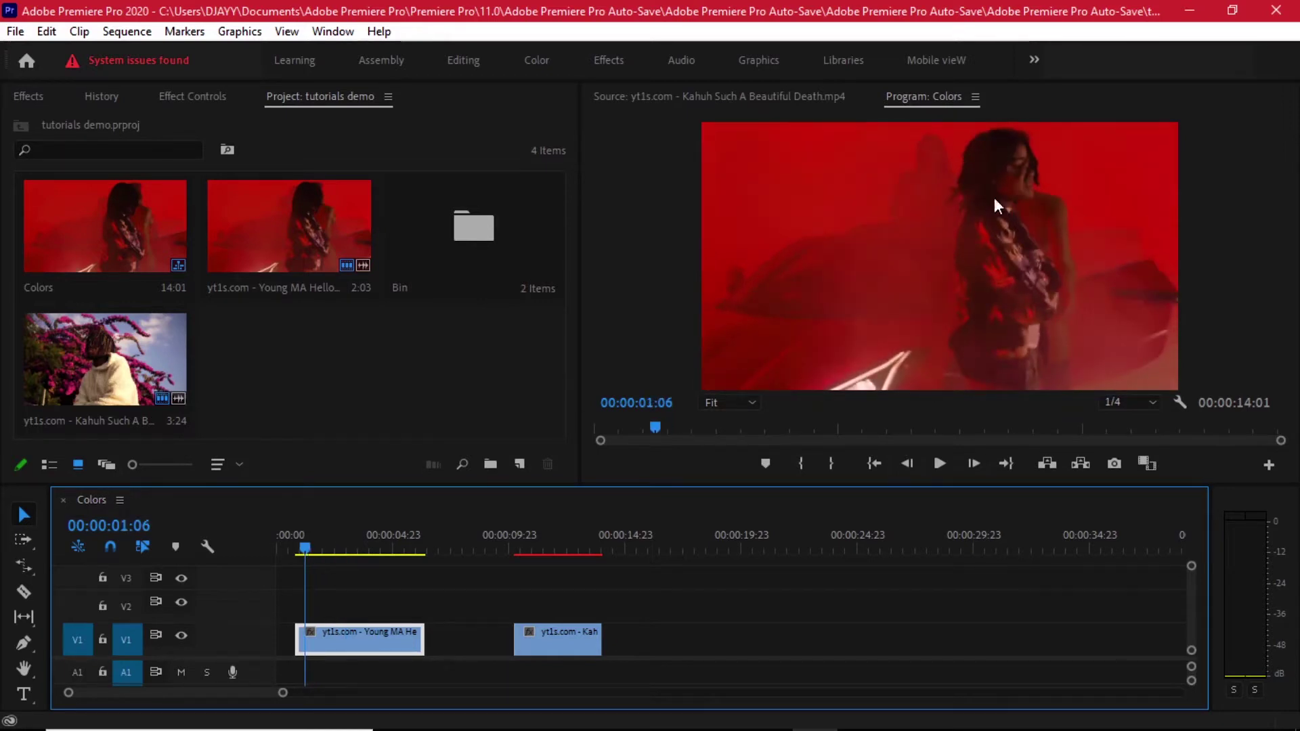
key(space)
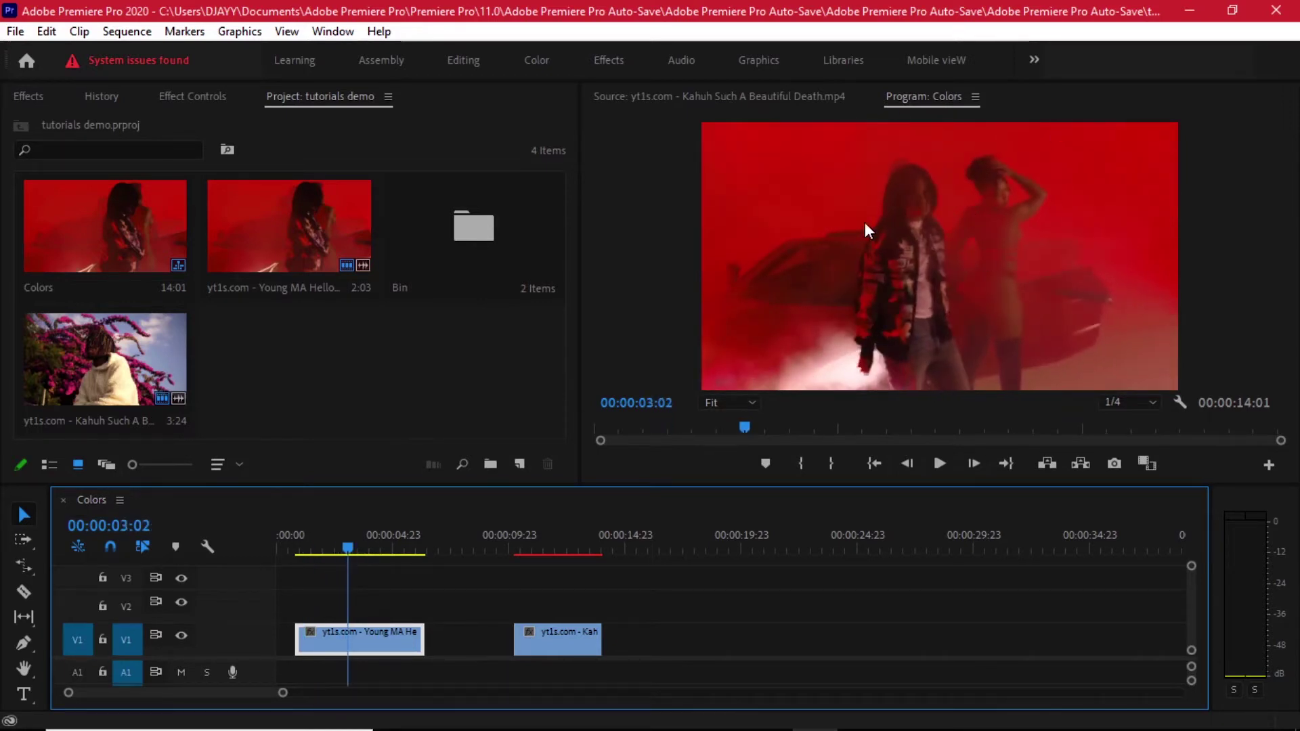
click(15, 98)
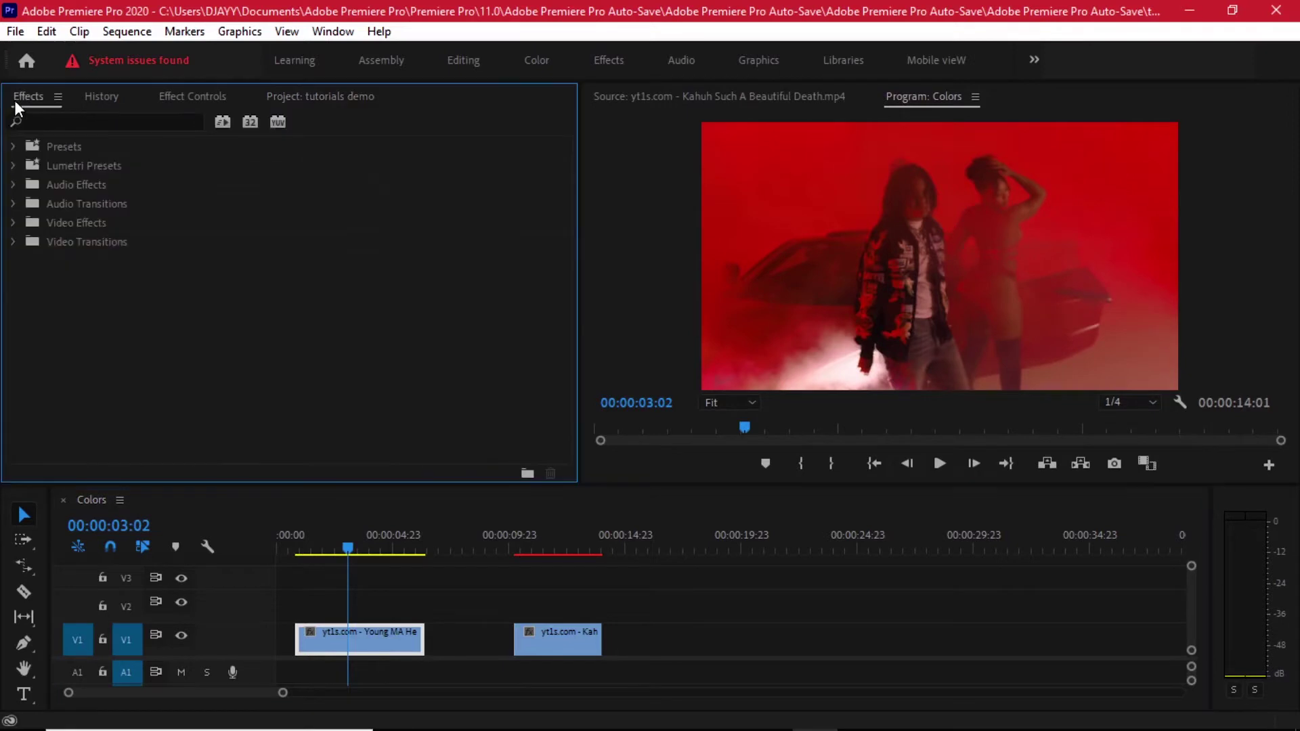
click(66, 122)
text(change)
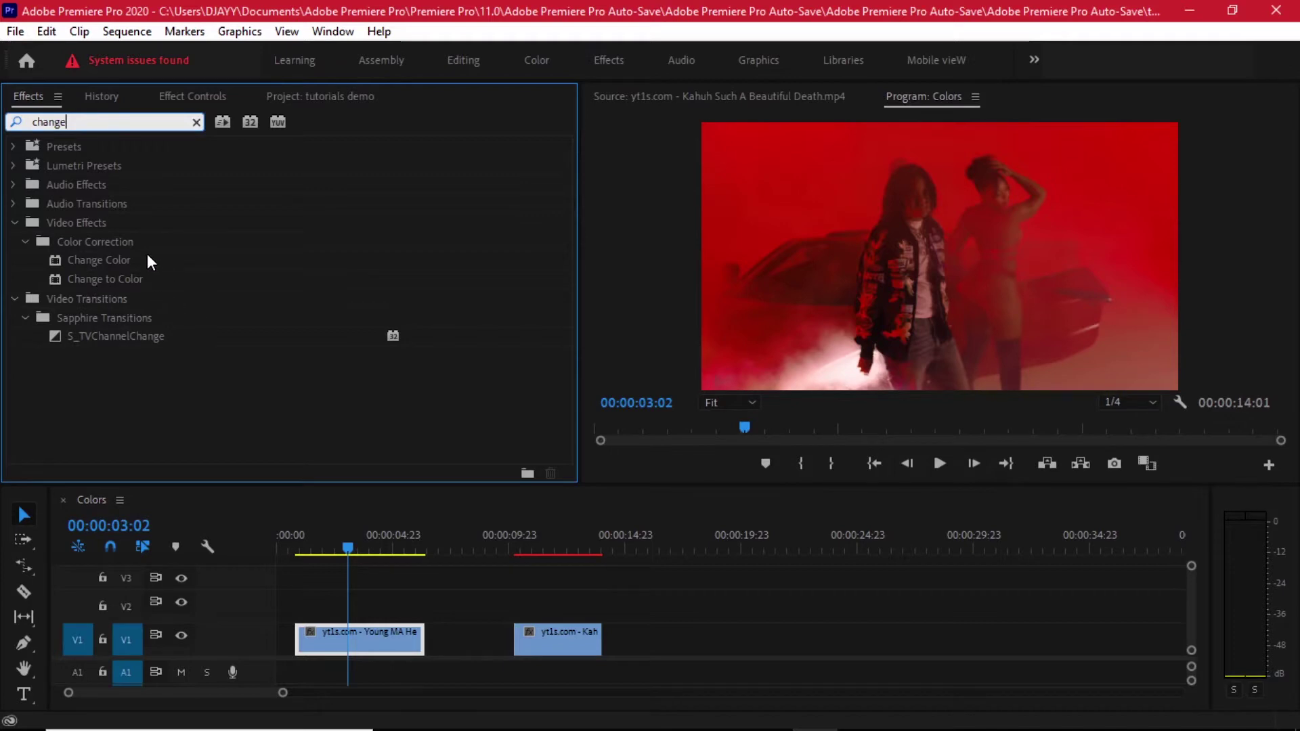
drag(123, 259, 391, 644)
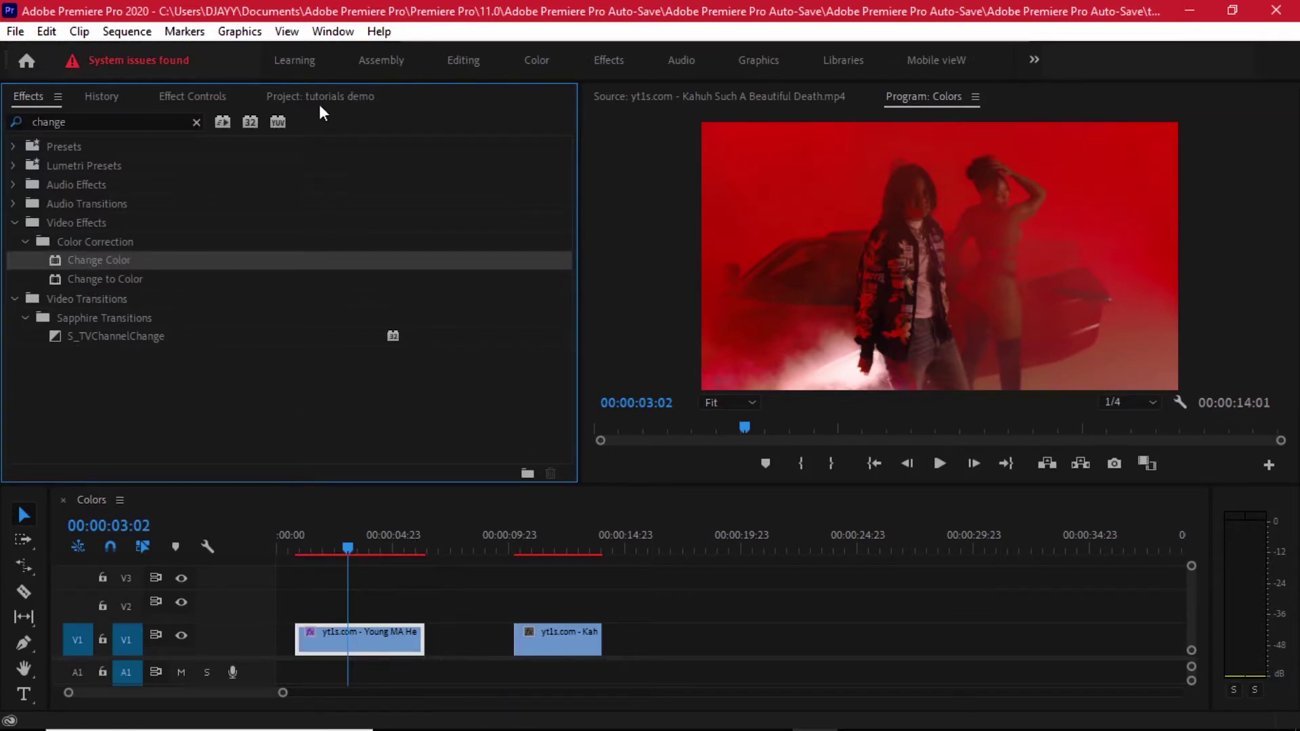
- Set the Change Color effect's Color To Change by sampling the red background in the program preview with the eyedropper
click(193, 95)
scroll(501, 250, down, 2)
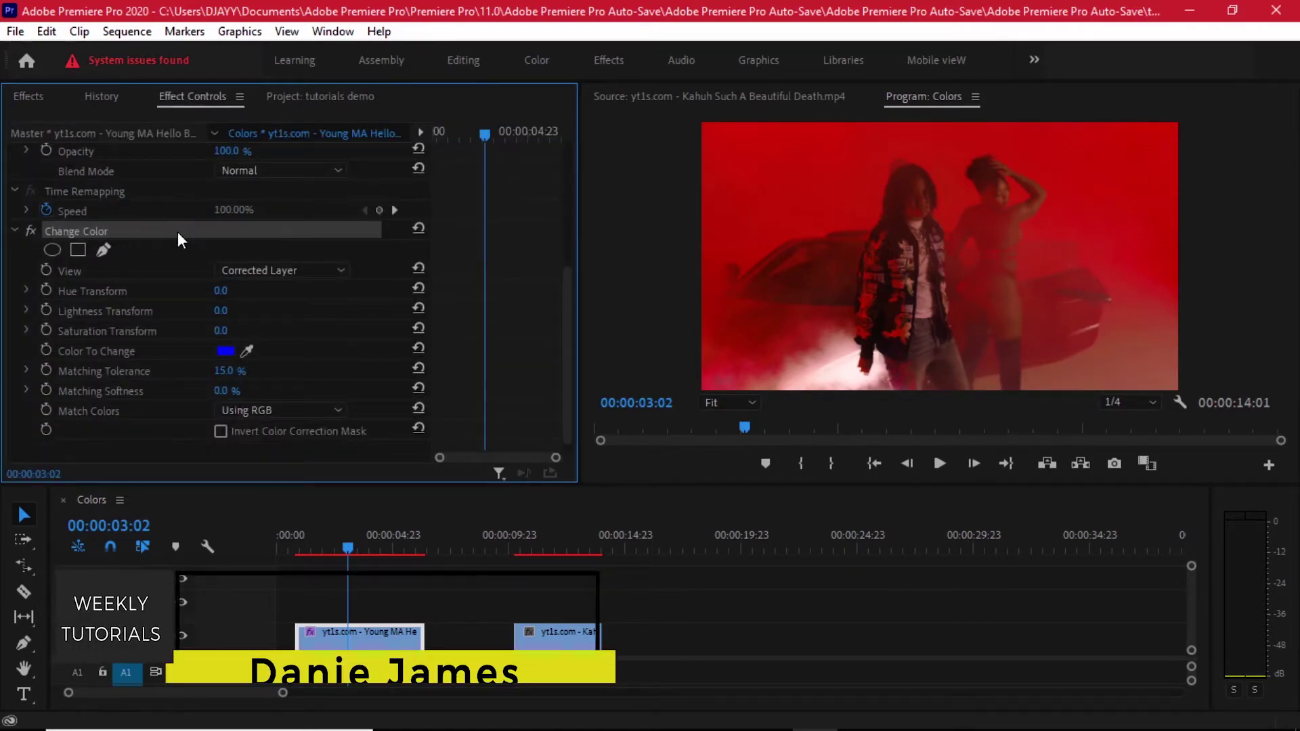
click(333, 32)
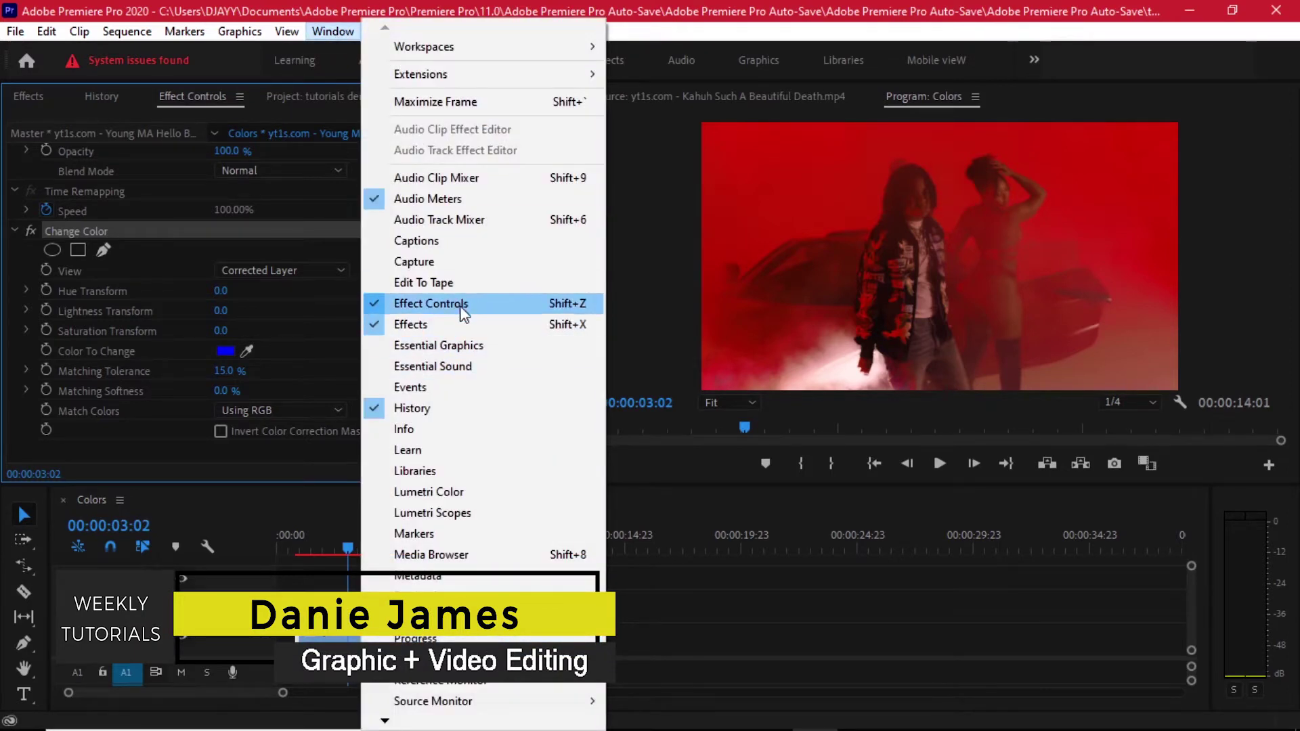
click(215, 237)
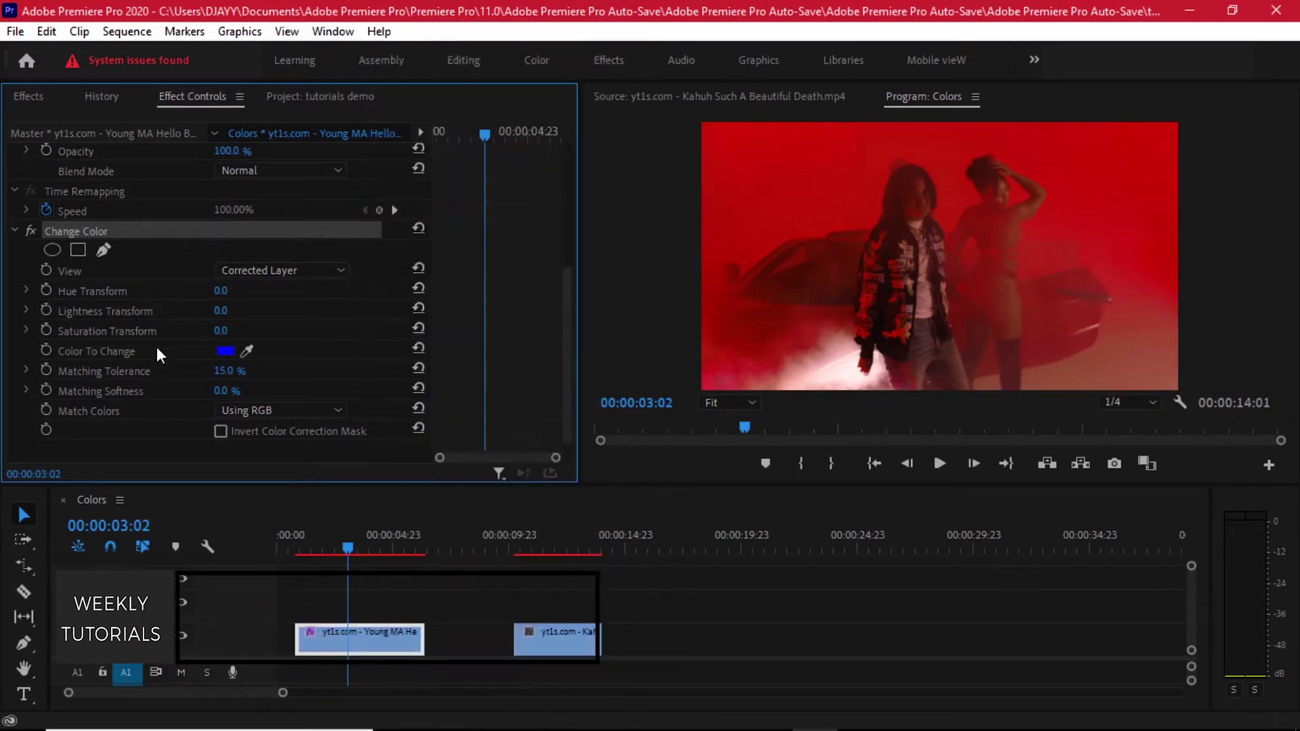
click(115, 351)
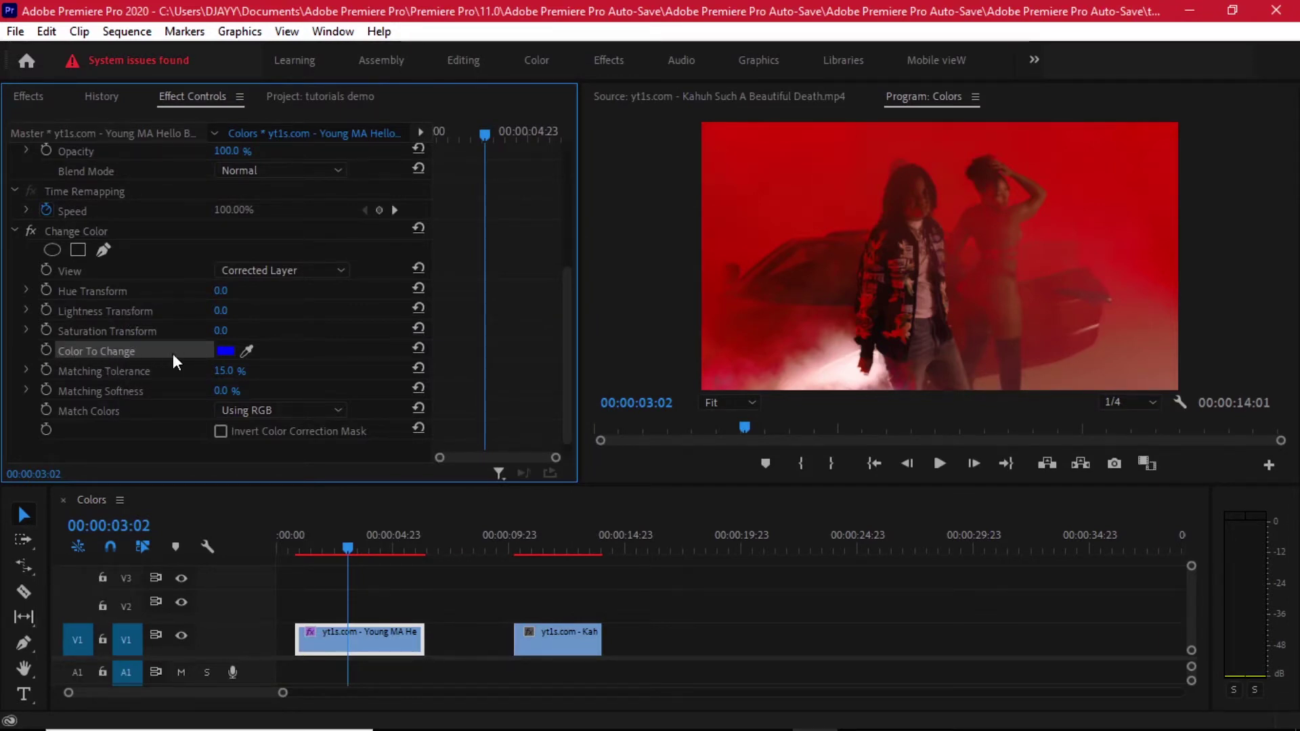
click(246, 351)
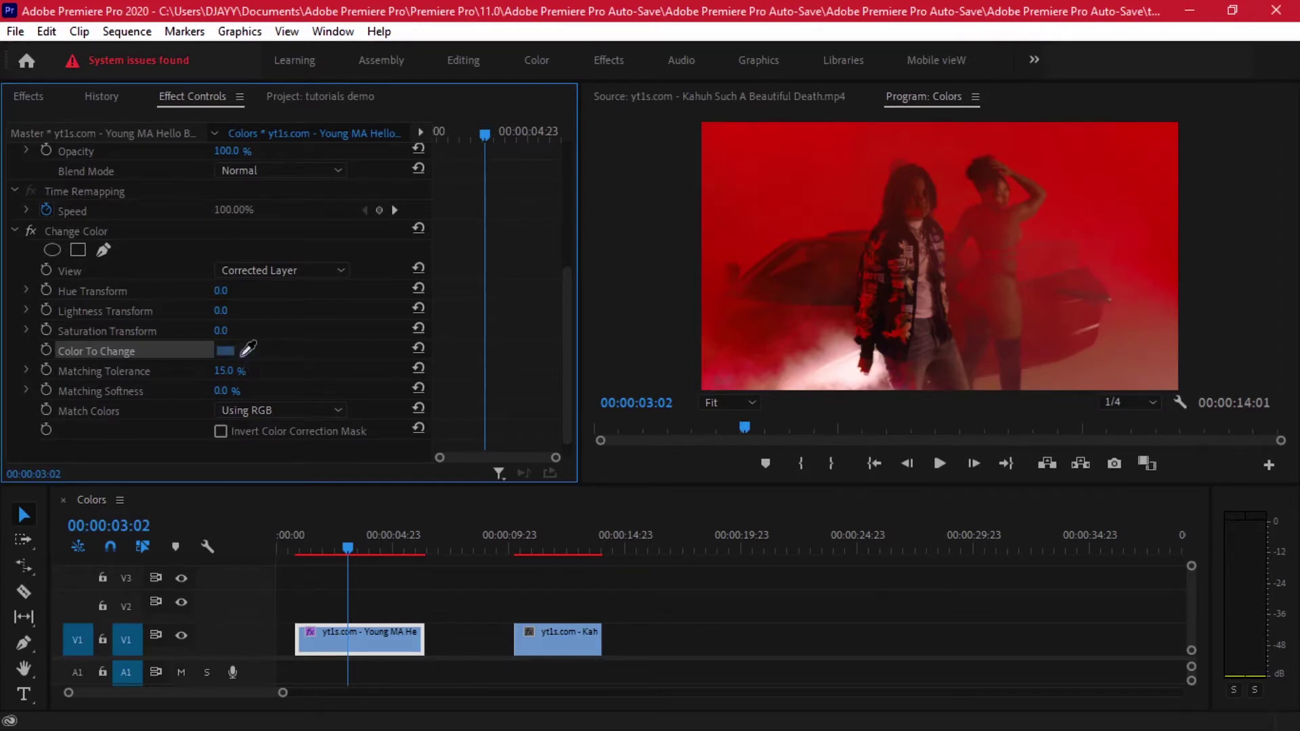
click(863, 183)
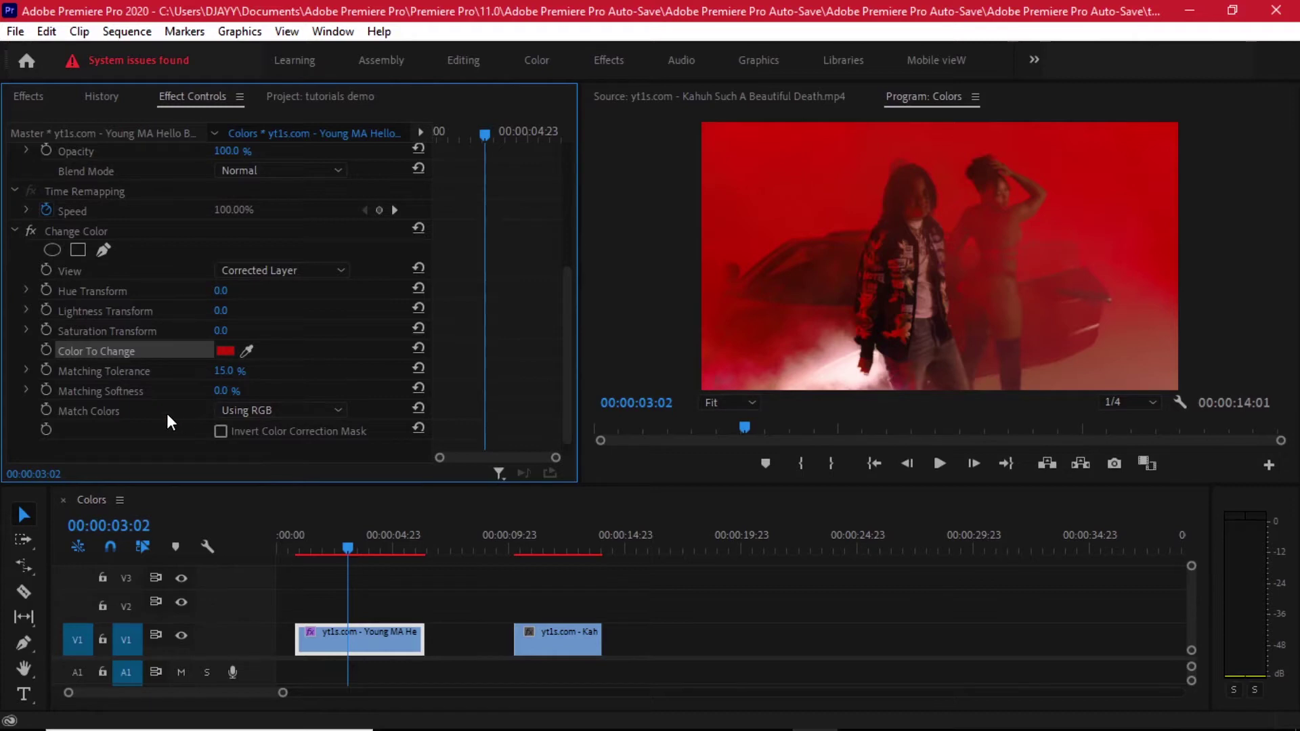
- Set the Change Color effect's Hue Transform to 256 with Match Colors kept at Using RGB
click(304, 411)
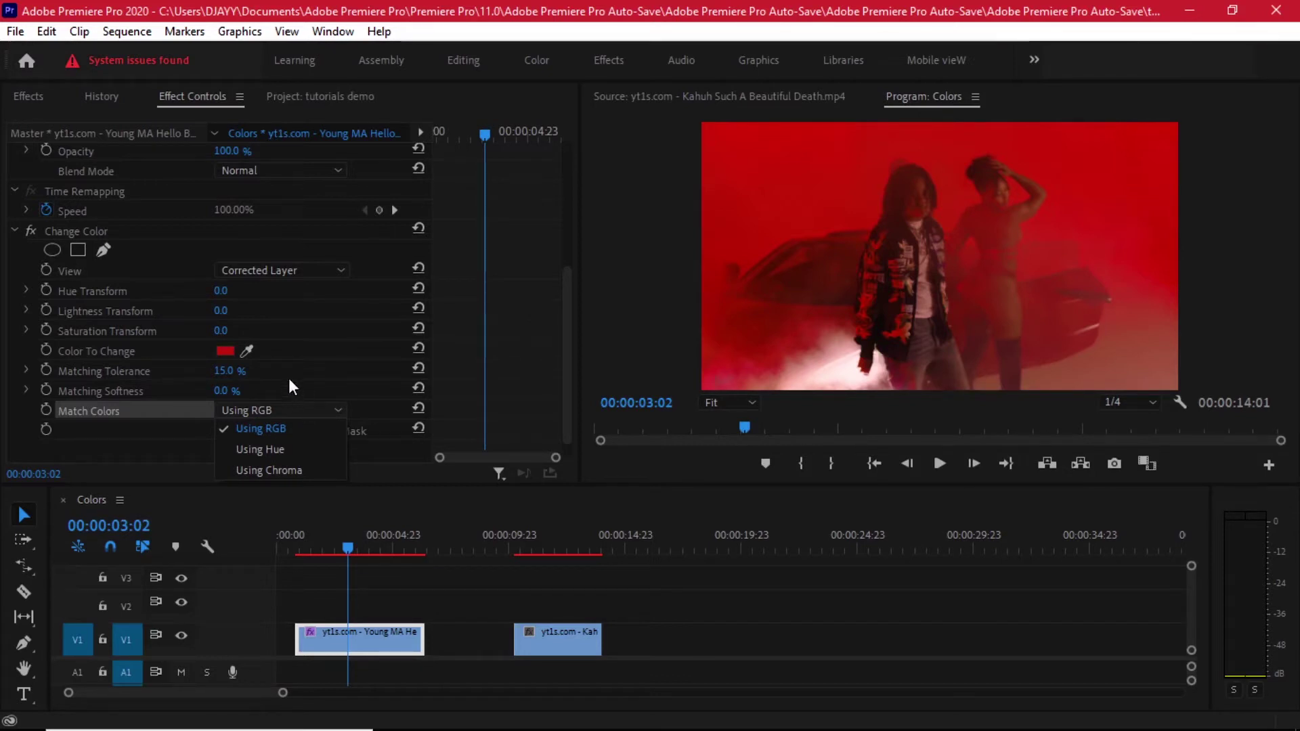
click(294, 311)
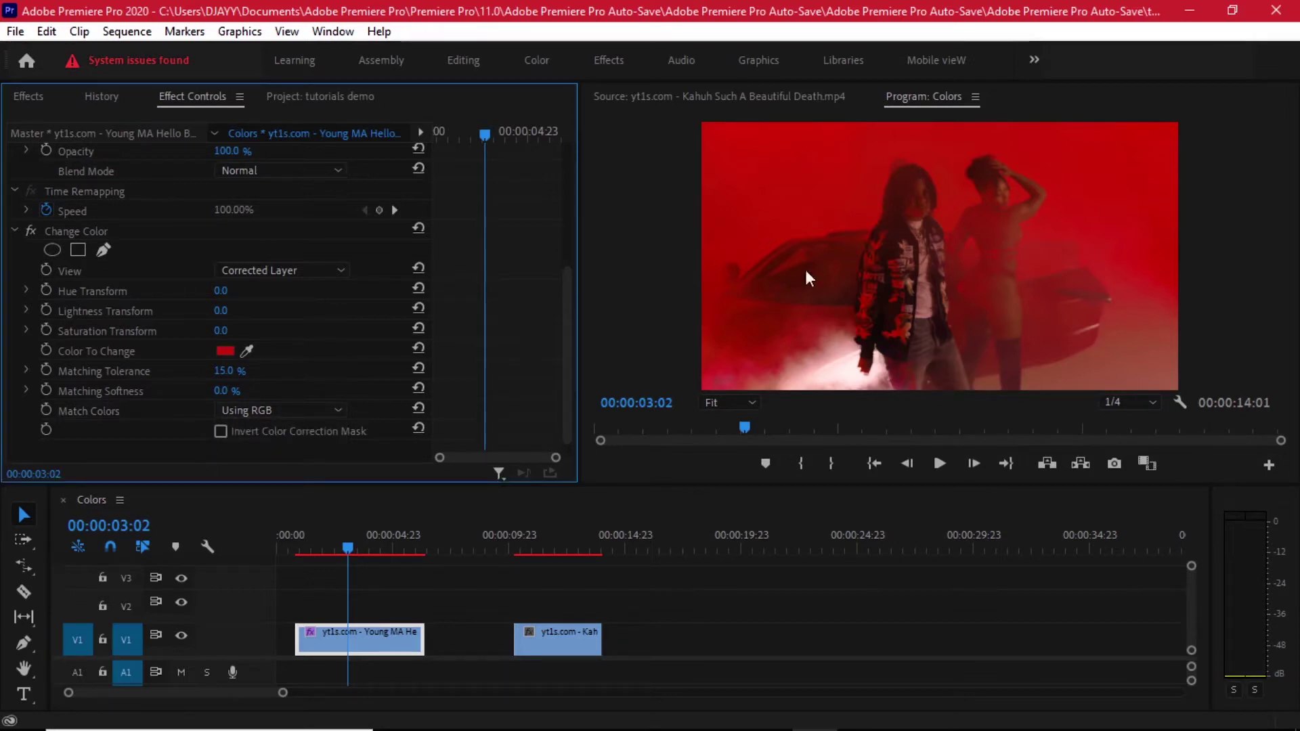
drag(225, 298, 384, 298)
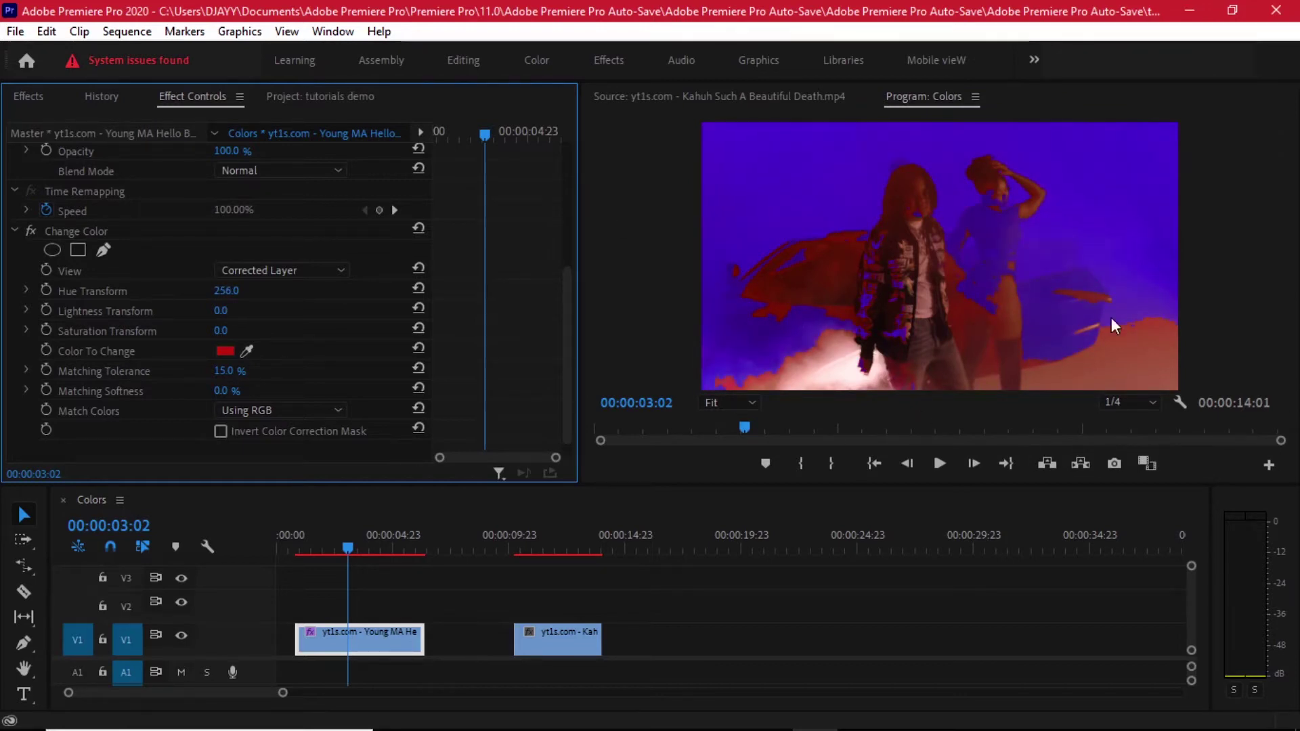
- Set the Change Color effect's Matching Tolerance to 92% so the whole red range is recolored
scroll(379, 368, down, 1)
click(133, 368)
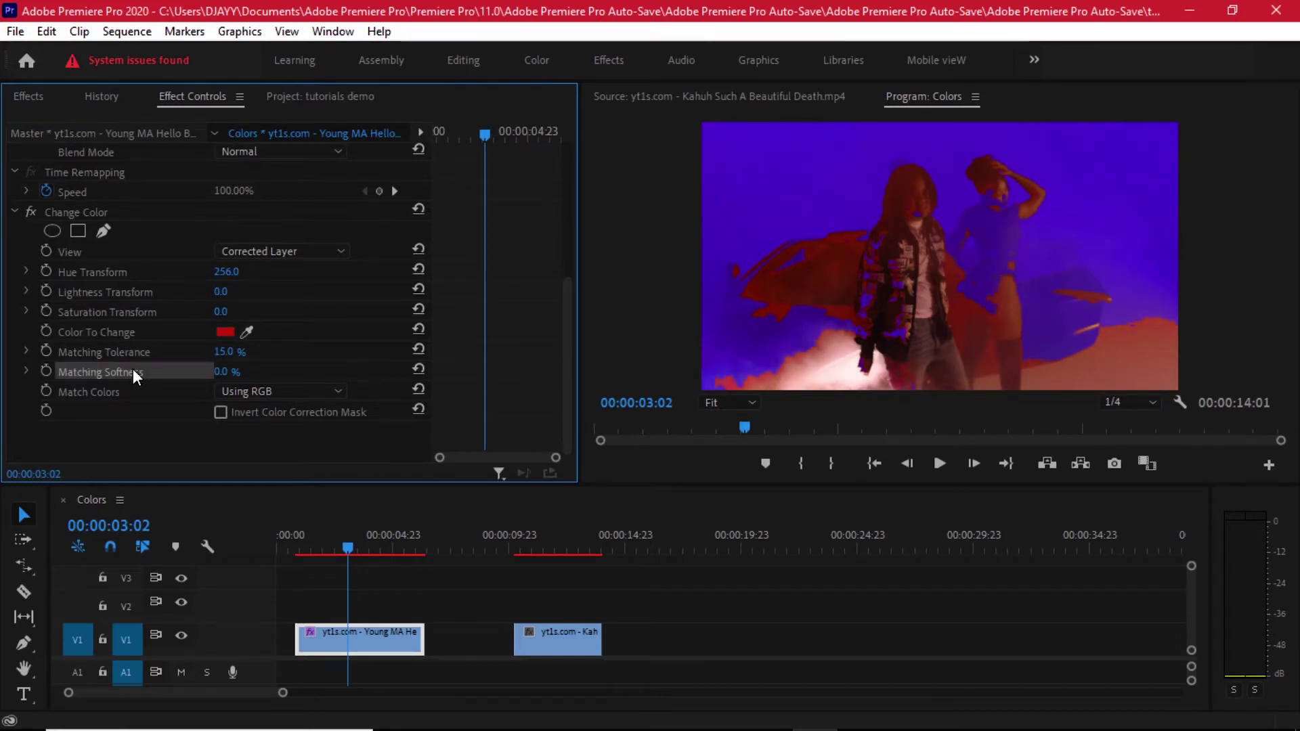
click(133, 351)
mouse_move(223, 352)
mouse_down()
mouse_move(241, 352)
mouse_move(225, 352)
mouse_up()
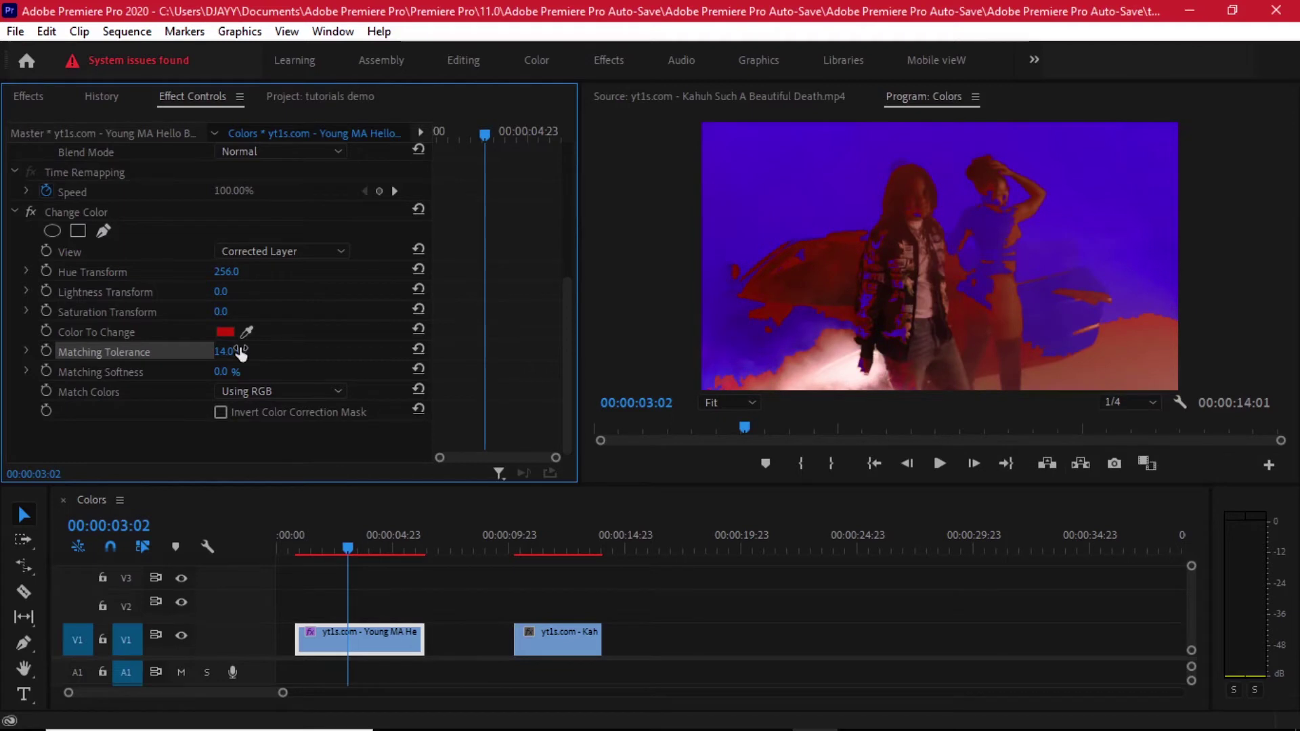
drag(219, 350, 266, 352)
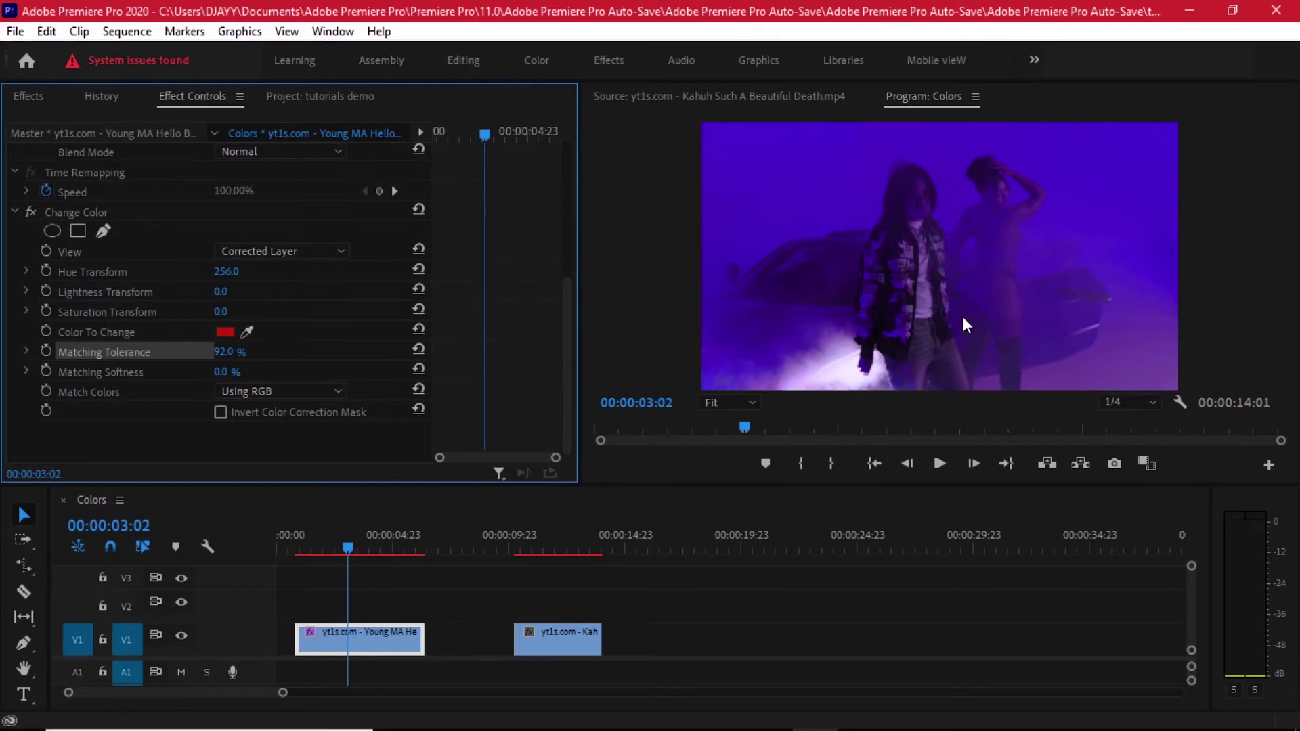
- Set the Change Color effect's Hue Transform to 91 to turn the clip green
scroll(281, 352, up, 2)
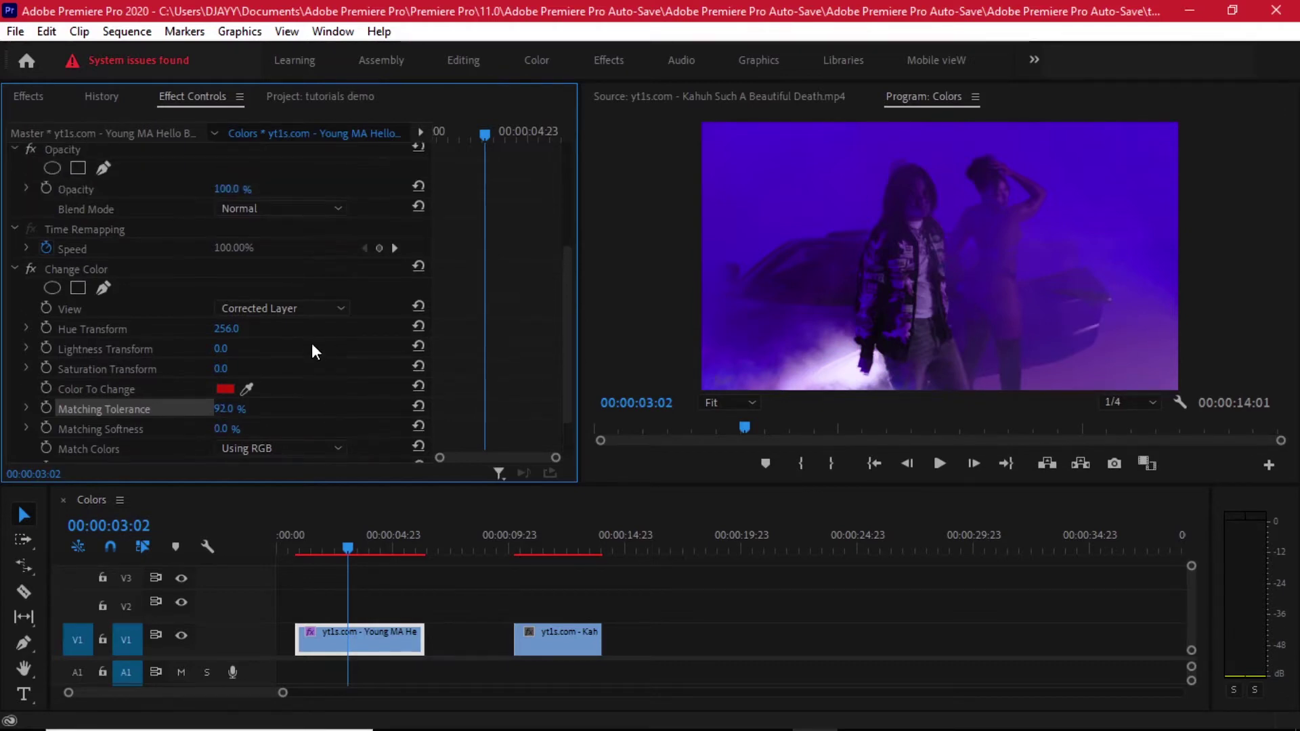
drag(225, 328, 125, 329)
drag(234, 330, 223, 330)
- Split the Young MA clip on V1 into three sections with the Razor tool
click(350, 547)
key(c)
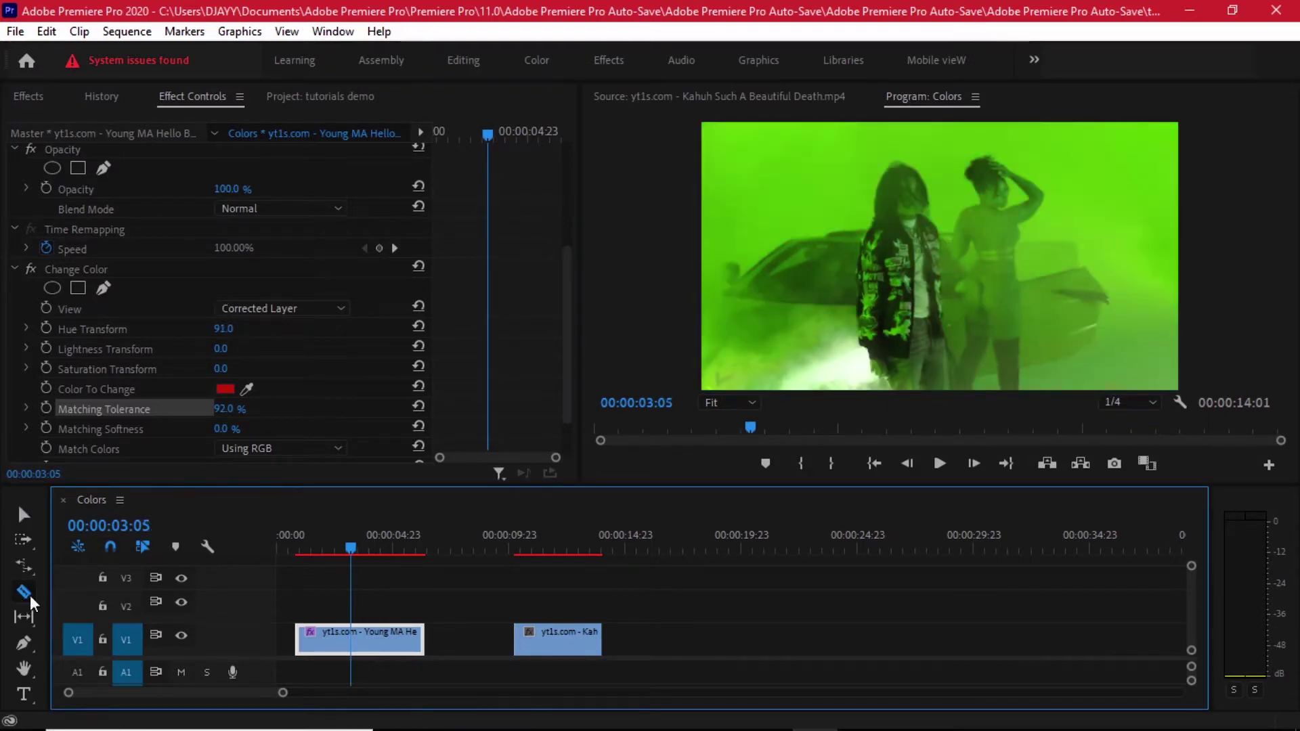
click(329, 640)
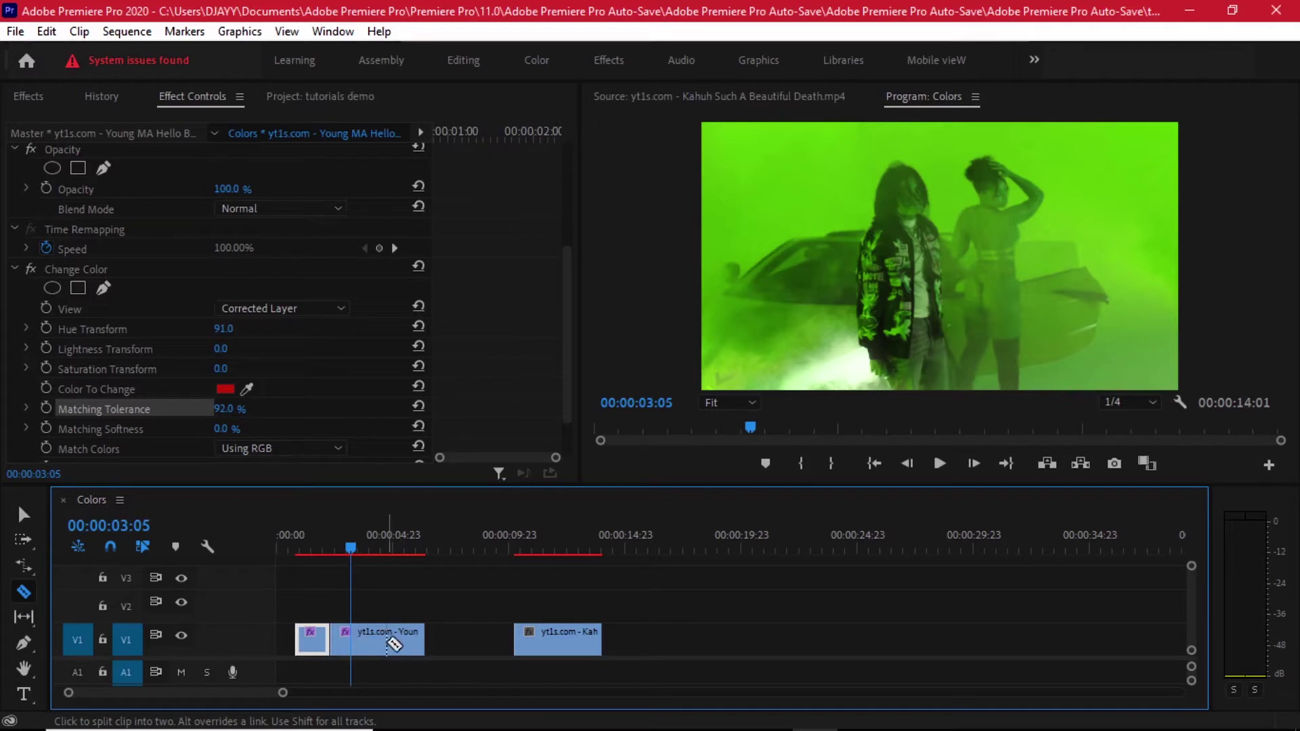
click(370, 640)
key(v)
- Scrub through the cut clip and increase the Hue Transform of its middle section to give it a different color
click(308, 535)
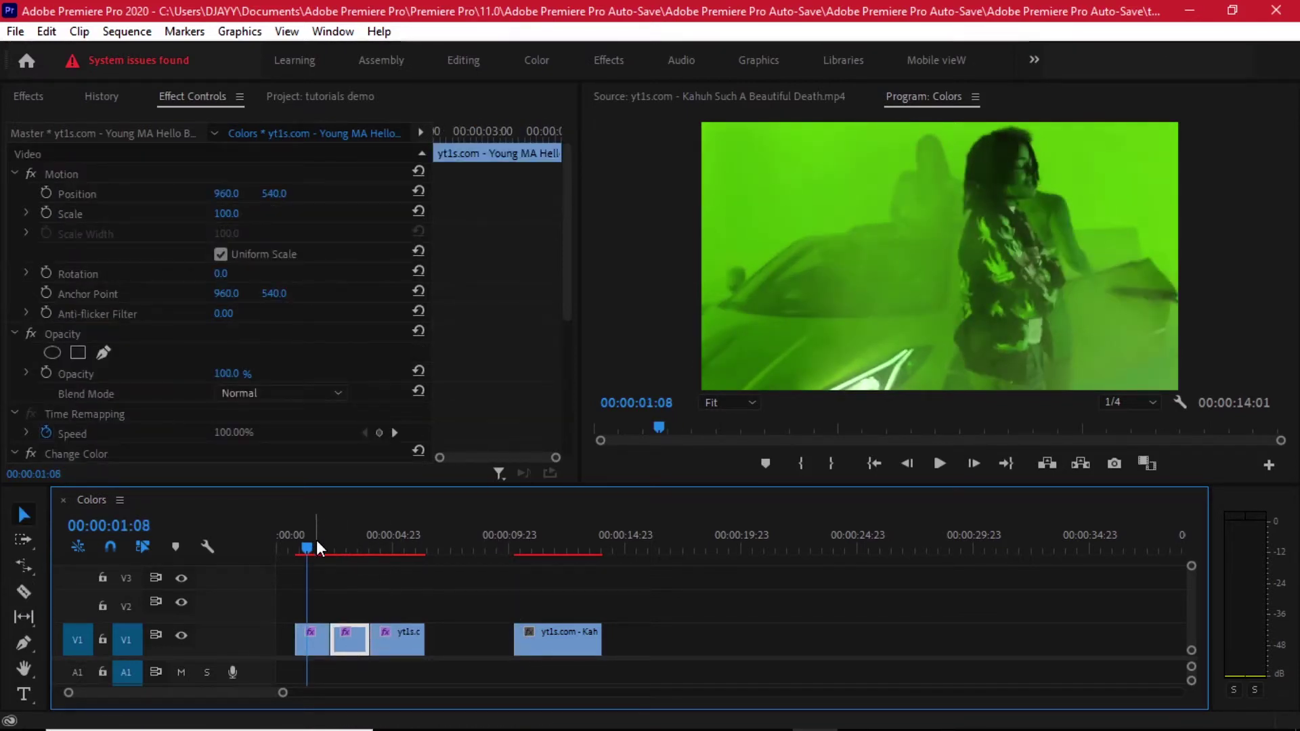
drag(316, 539, 344, 543)
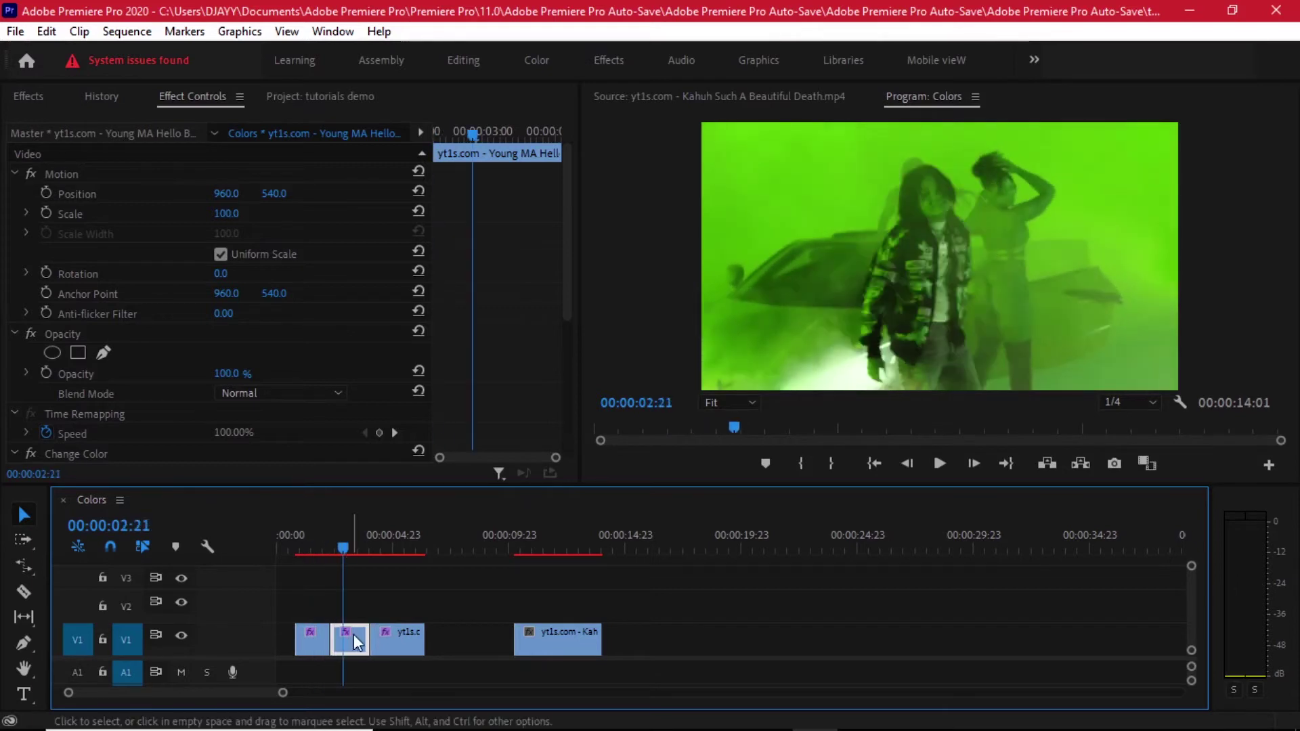
scroll(506, 318, down, 5)
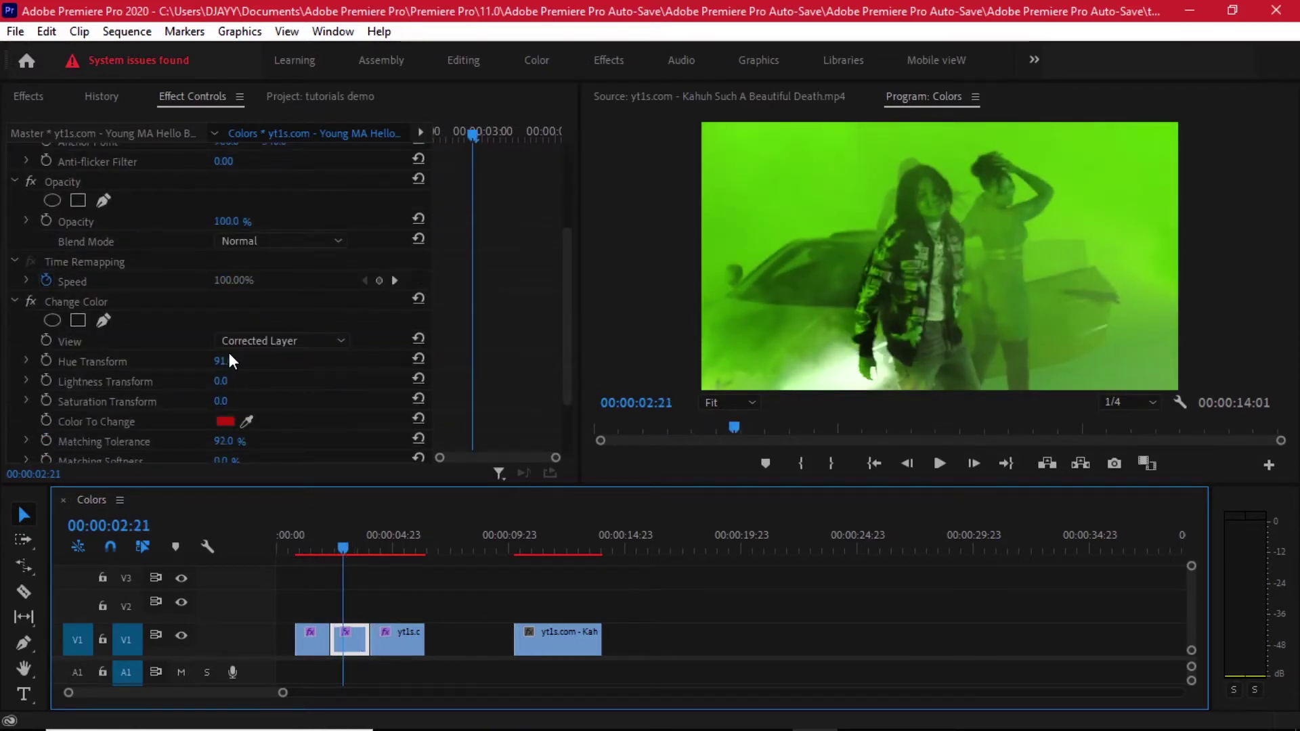
drag(225, 360, 298, 360)
drag(350, 547, 365, 542)
- Extend the end of the third clip section and split off the added portion as a fourth section
click(393, 640)
click(396, 547)
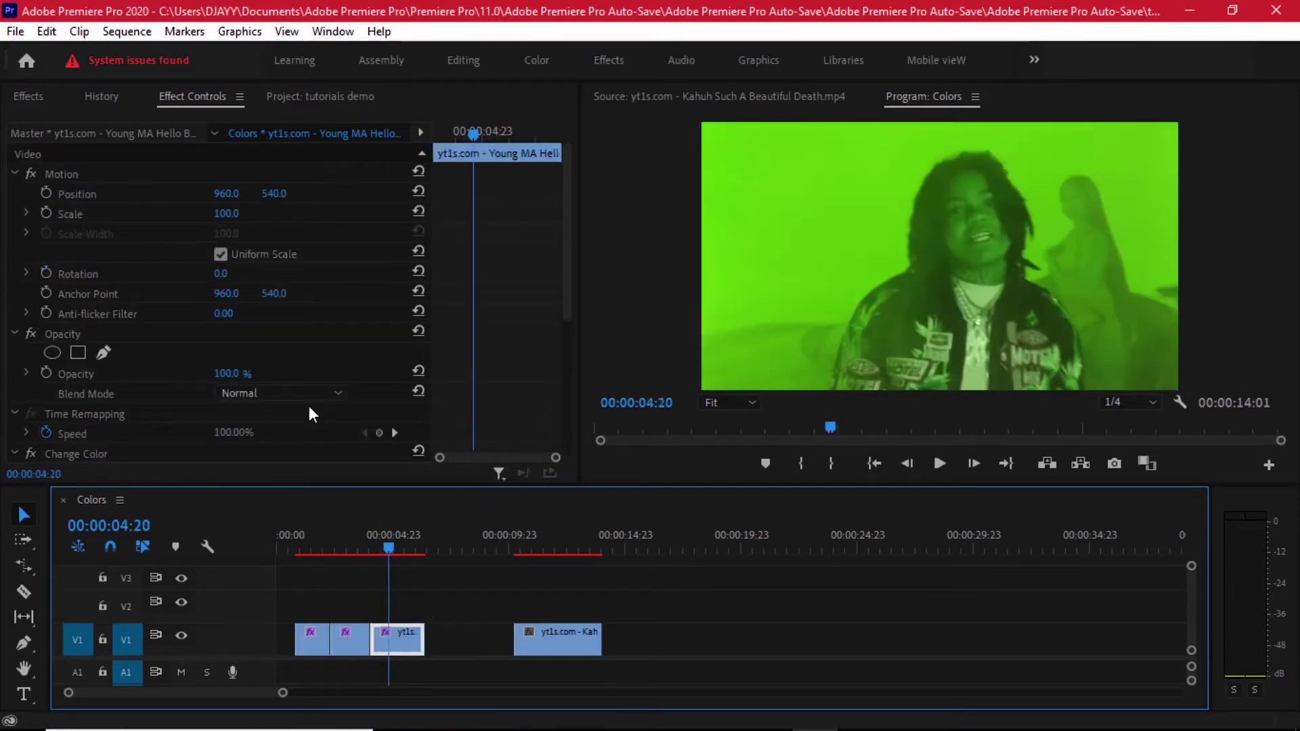
key(minus)
mouse_move(368, 557)
mouse_down()
mouse_move(291, 544)
mouse_move(366, 546)
mouse_up()
drag(384, 639, 430, 625)
key(c)
click(385, 637)
key(v)
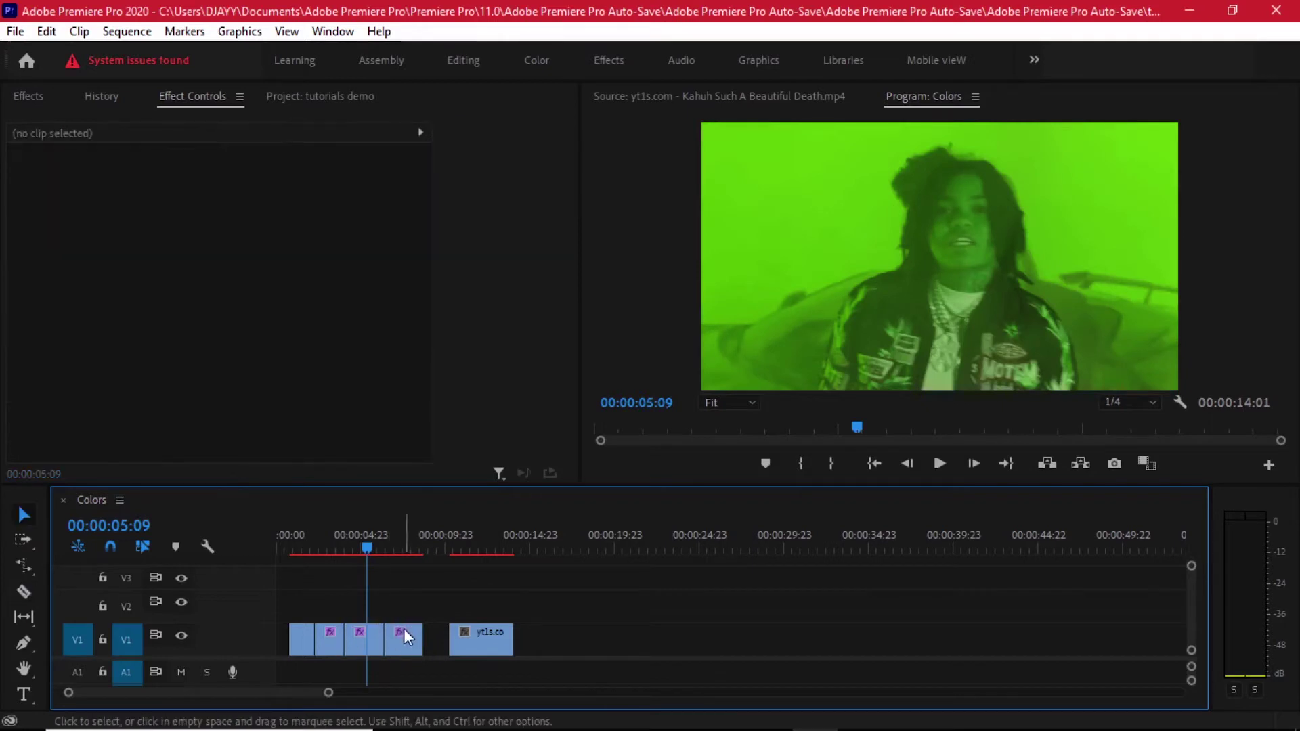
- Reset the fourth section's Hue Transform to 0 to restore its original red
click(404, 636)
click(394, 546)
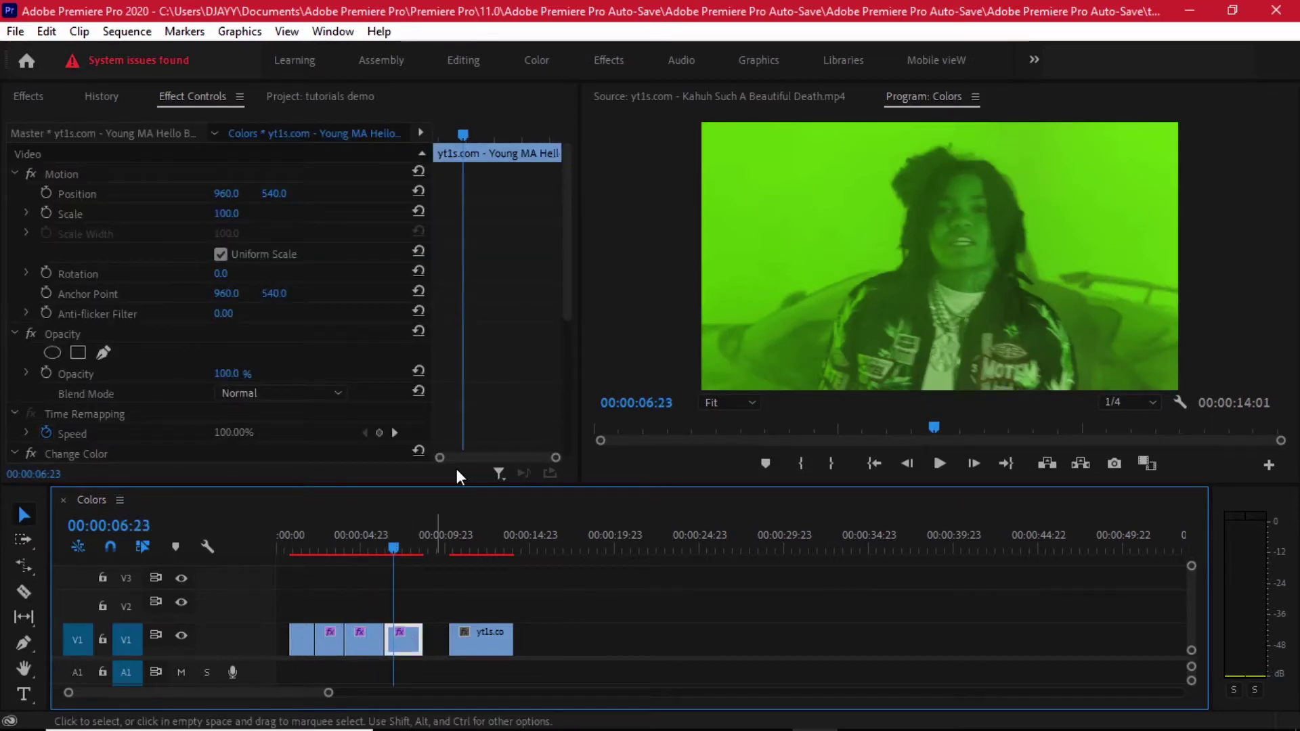
scroll(417, 295, down, 5)
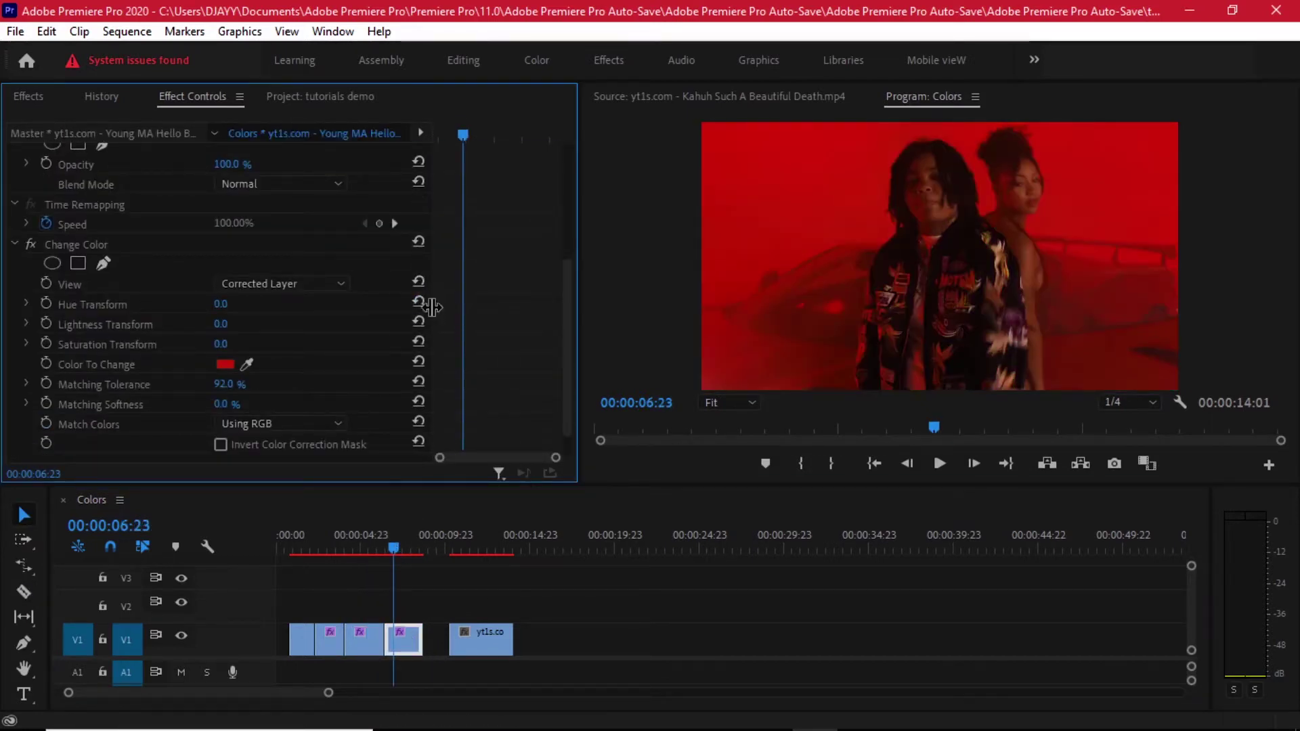
click(113, 303)
- Try Using Hue as the Match Colors option on the Young MA clip, and return it to Using RGB
drag(348, 530, 314, 531)
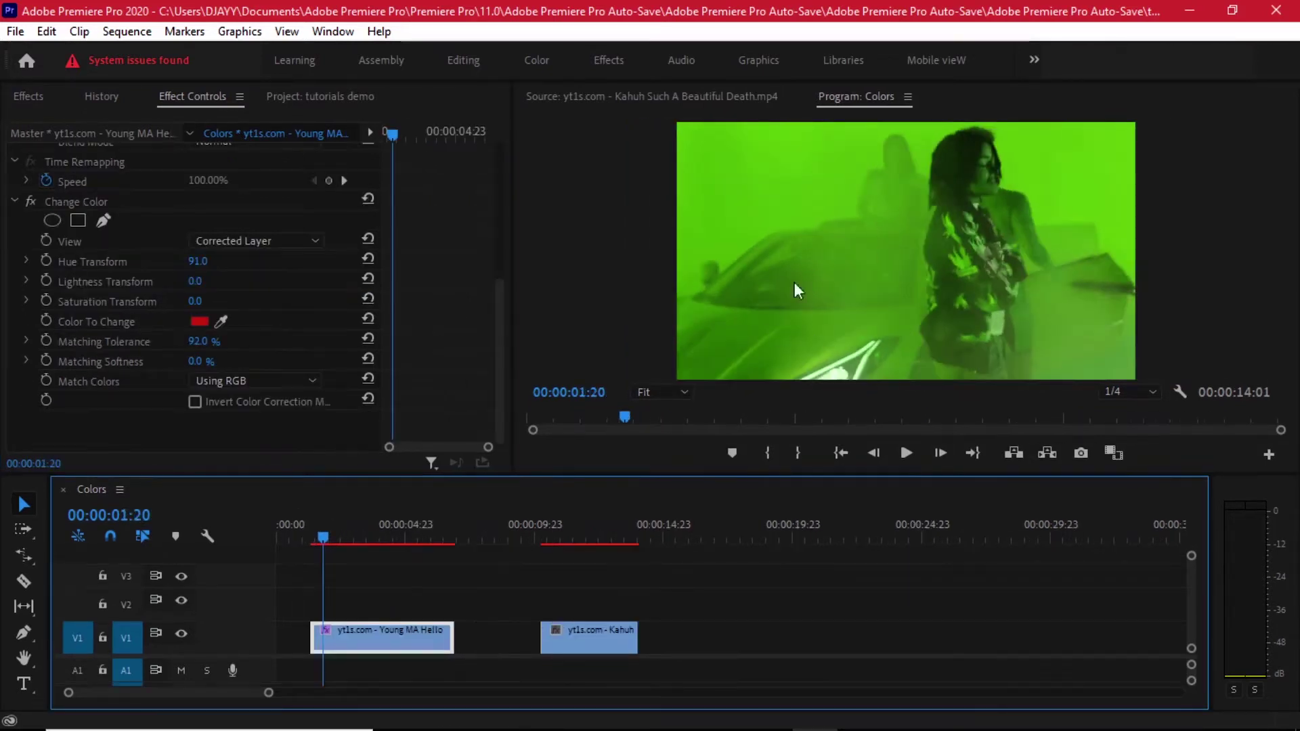
key(=)
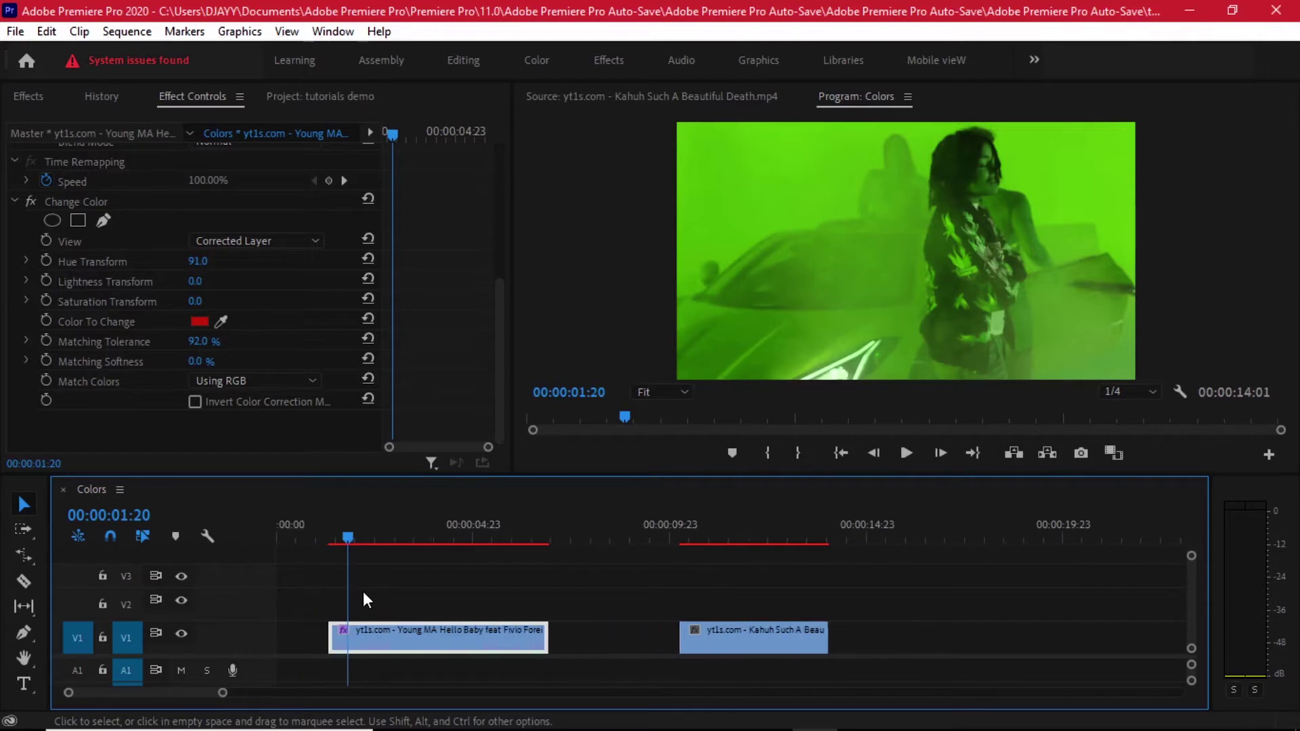
key(minus)
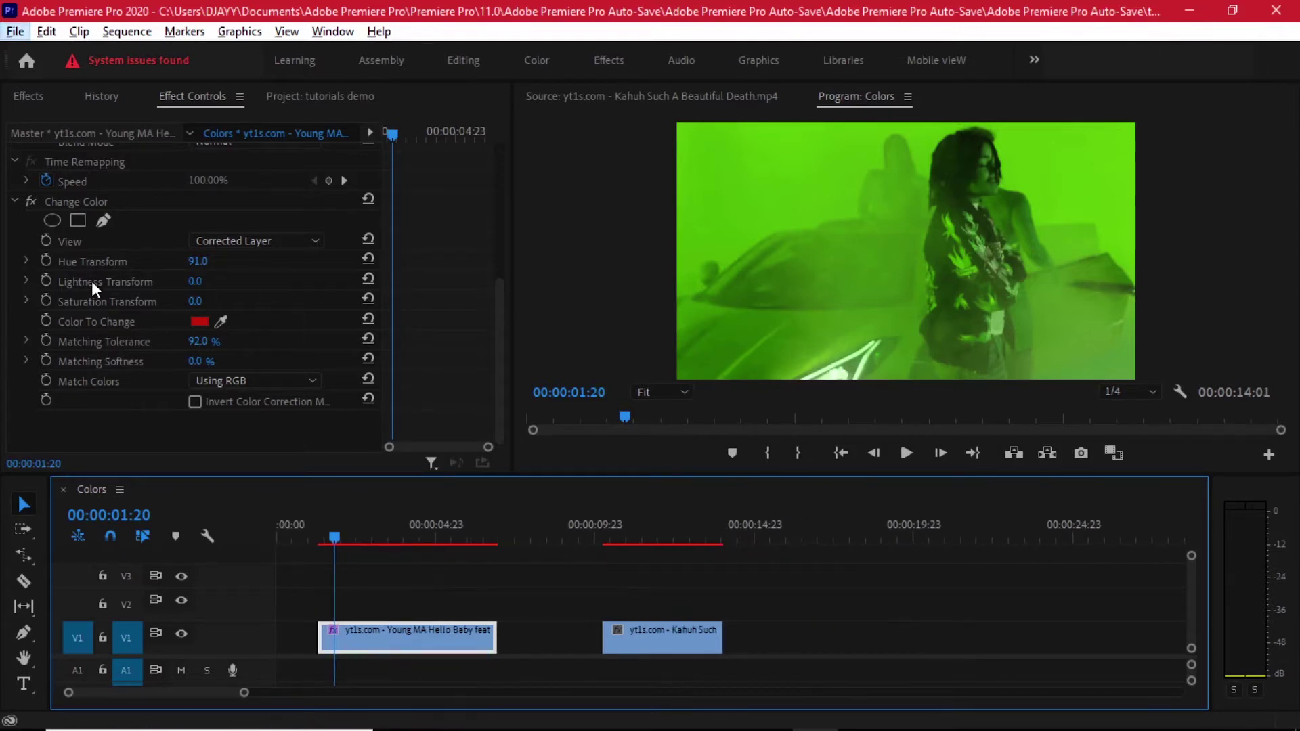
click(277, 379)
click(264, 422)
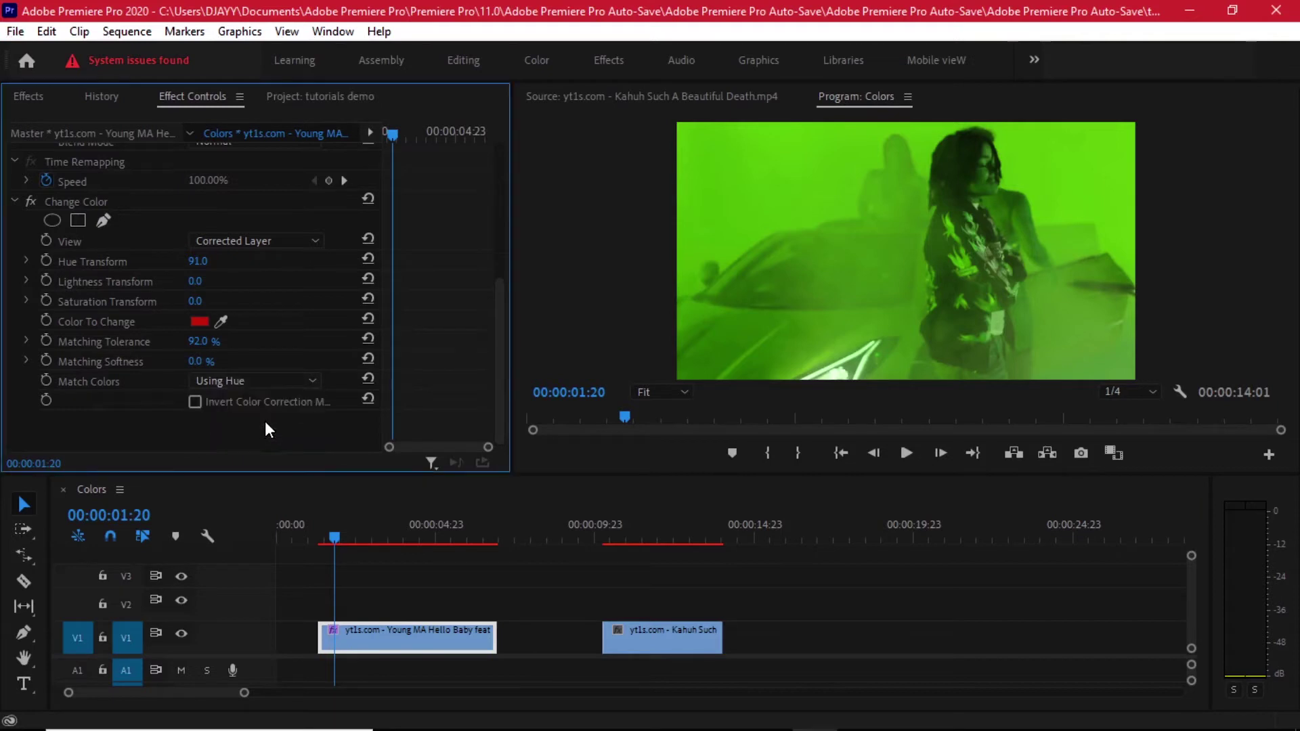
click(263, 381)
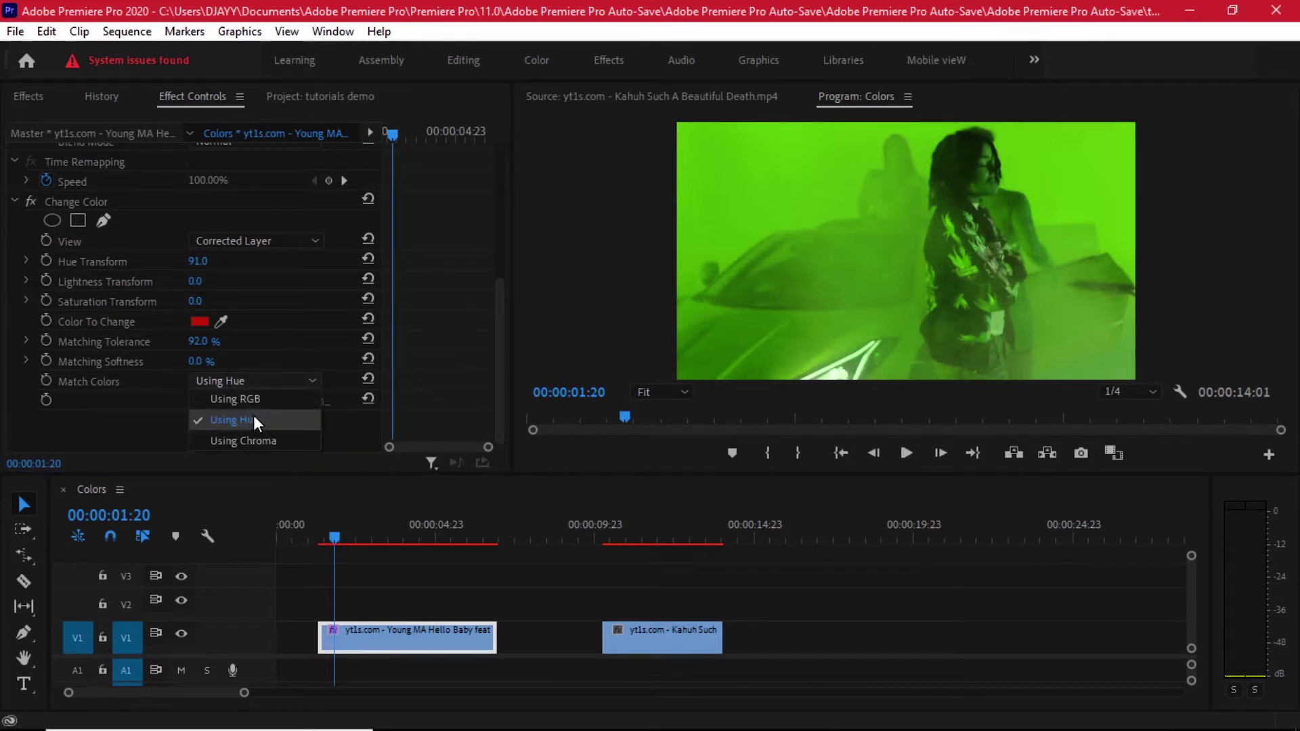
click(253, 419)
click(265, 379)
click(258, 398)
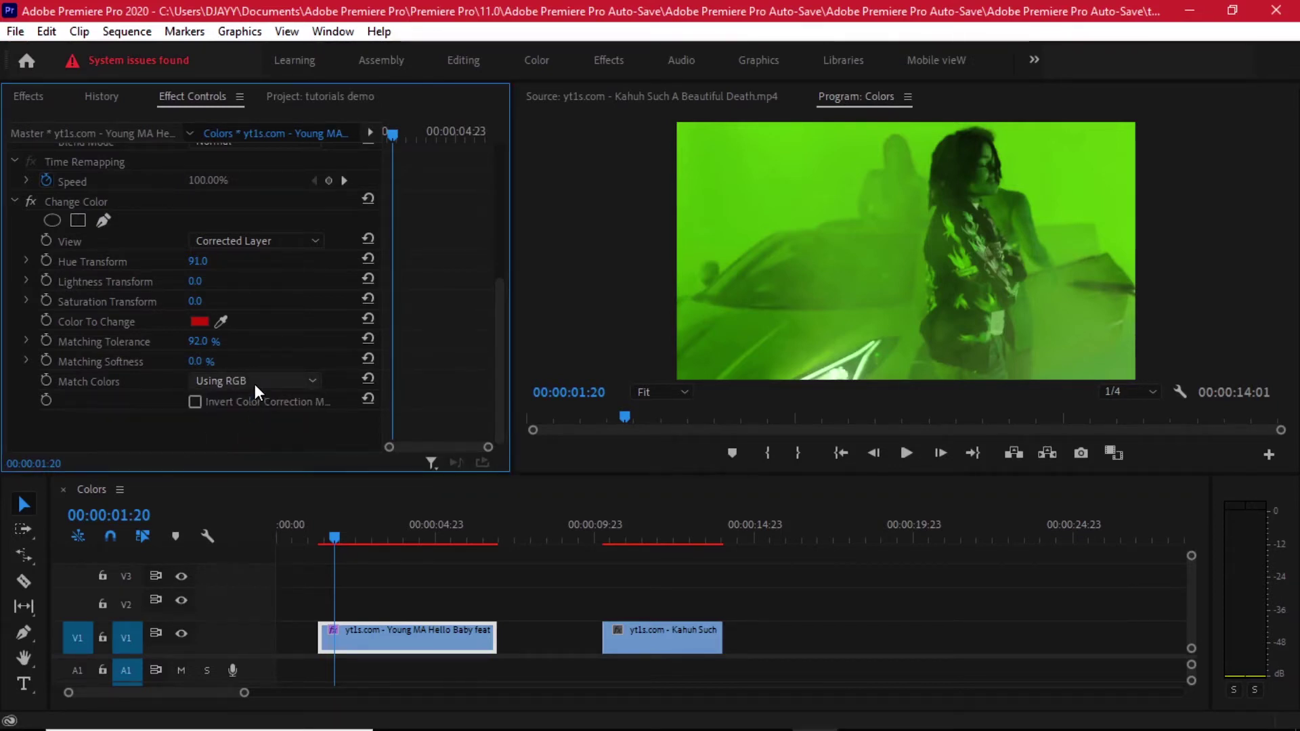
- Set the Change Color effect's Lightness Transform to -4 on the Young MA clip
drag(195, 280, 145, 290)
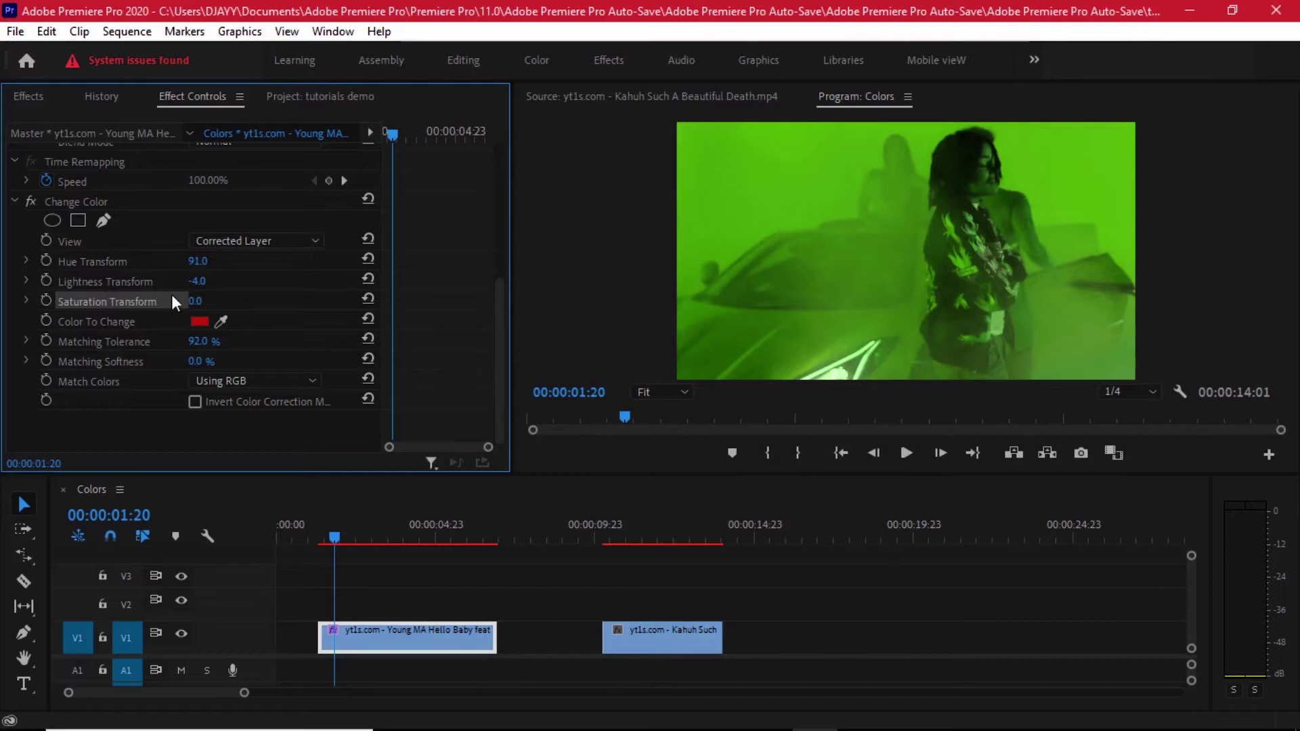
- Try a lower Saturation Transform, undo the trial, and reset the Lightness Transform to 0 on the Young MA clip
click(367, 278)
drag(196, 301, 163, 301)
key(ctrl+z)
key(ctrl+z)
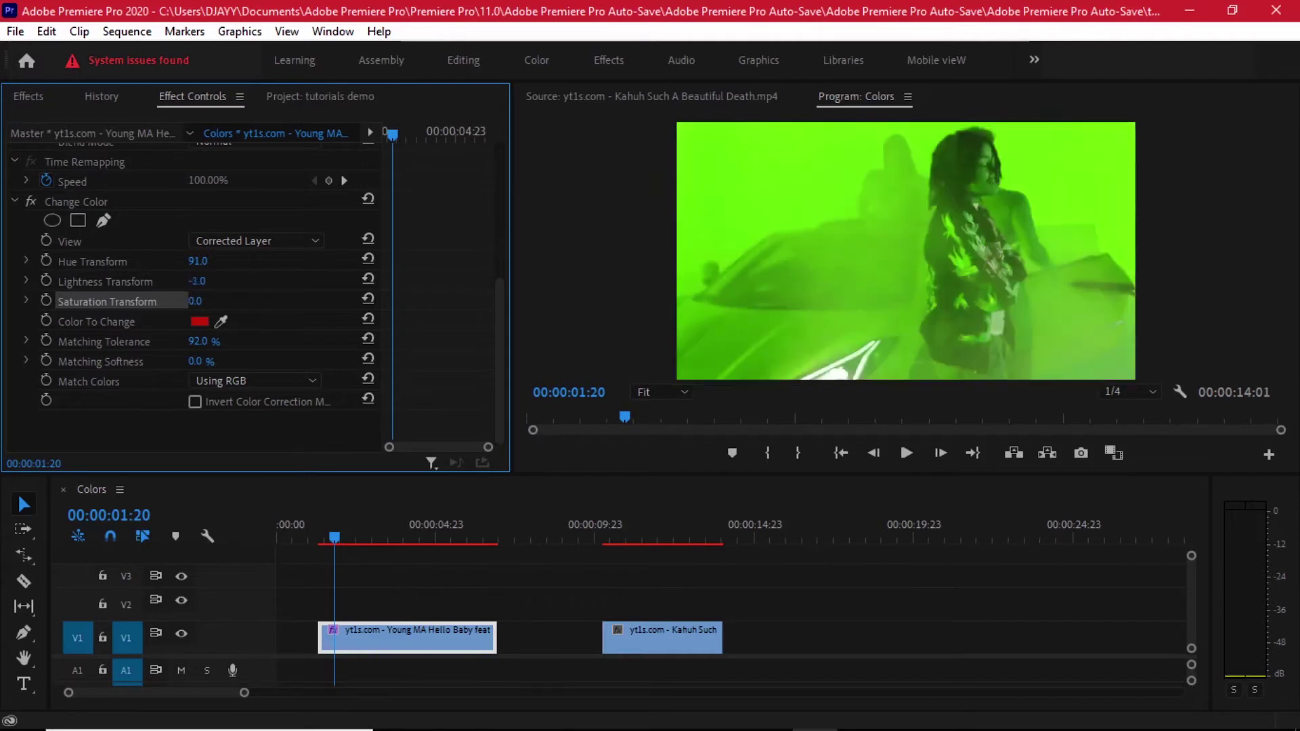
click(367, 279)
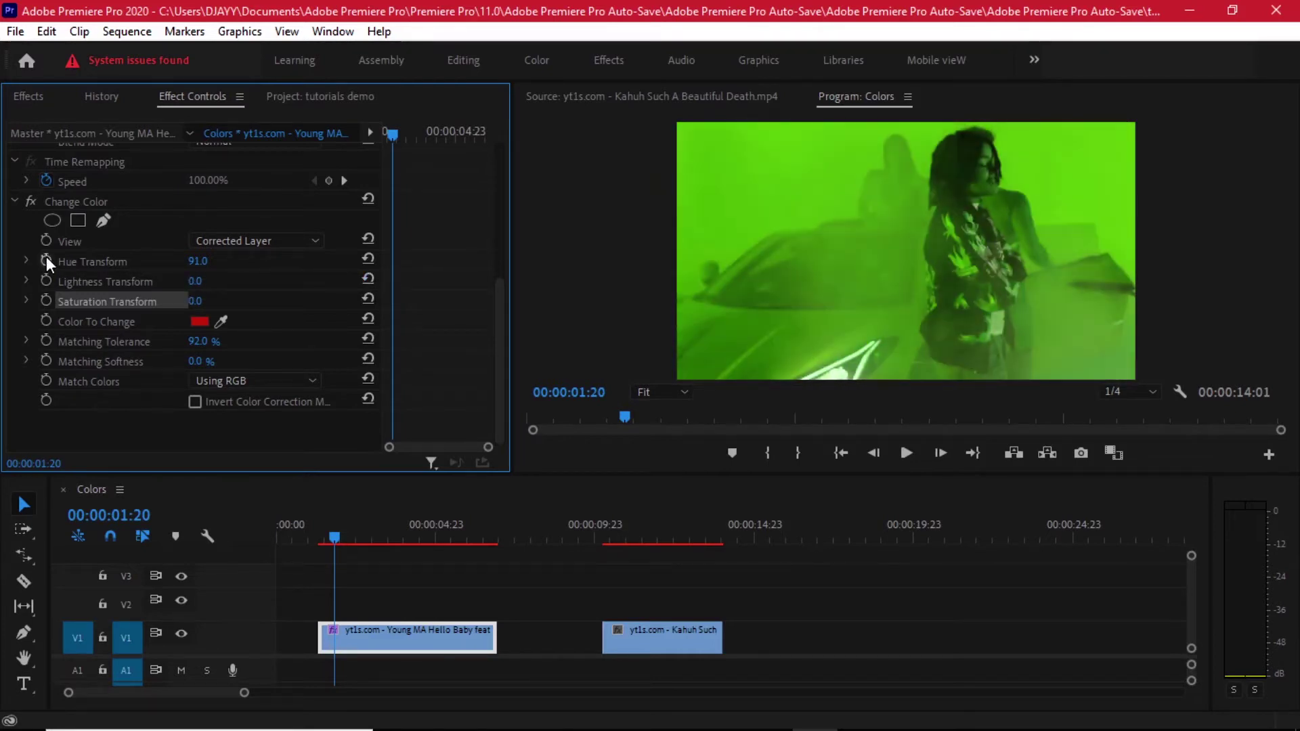
- Keyframe the Hue Transform at 0 at 00:00:01:10 and at 189 at 00:00:02:09 on the Young MA clip
drag(323, 535, 321, 536)
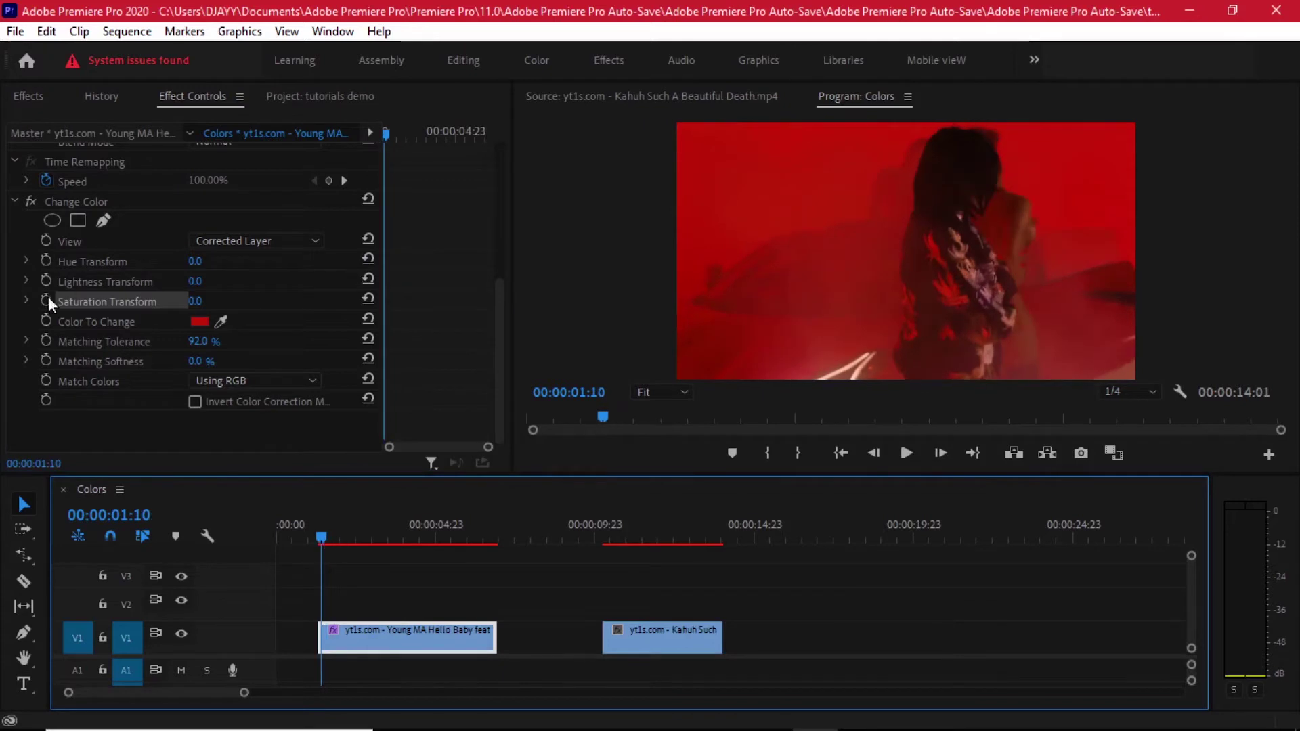
click(47, 260)
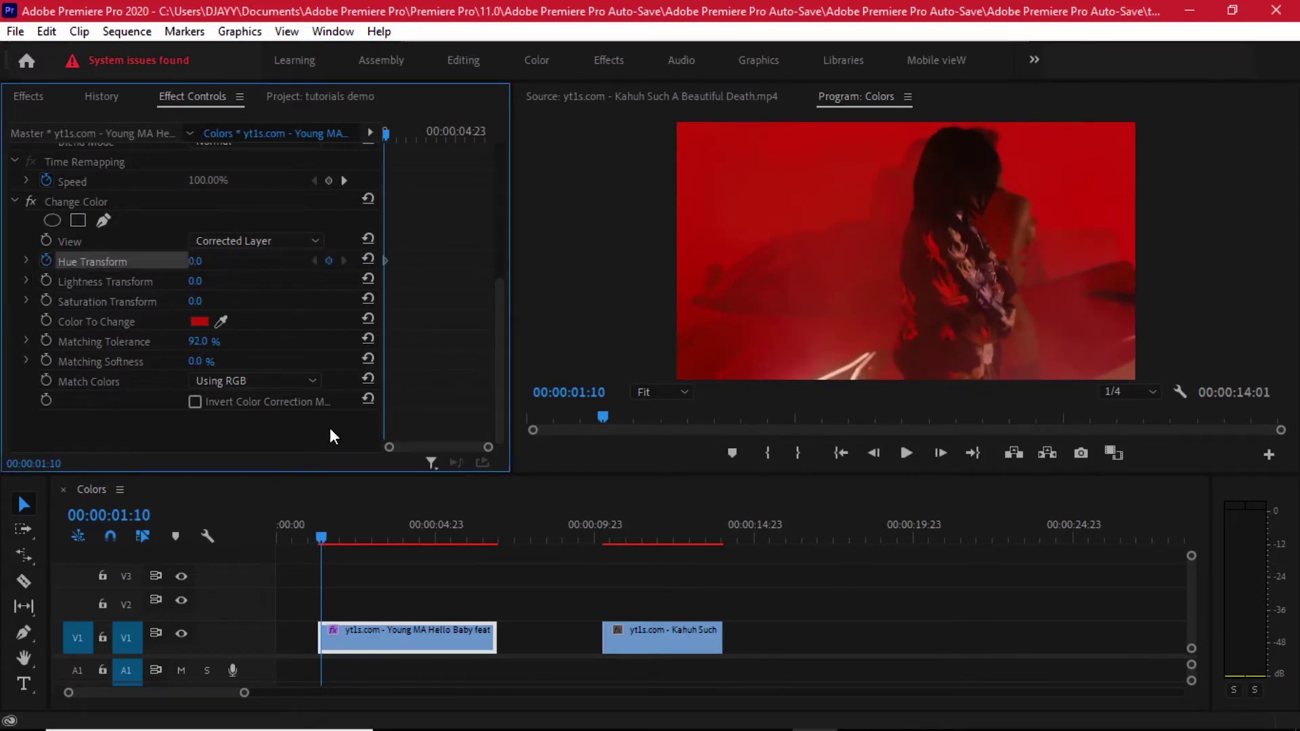
drag(339, 535, 355, 535)
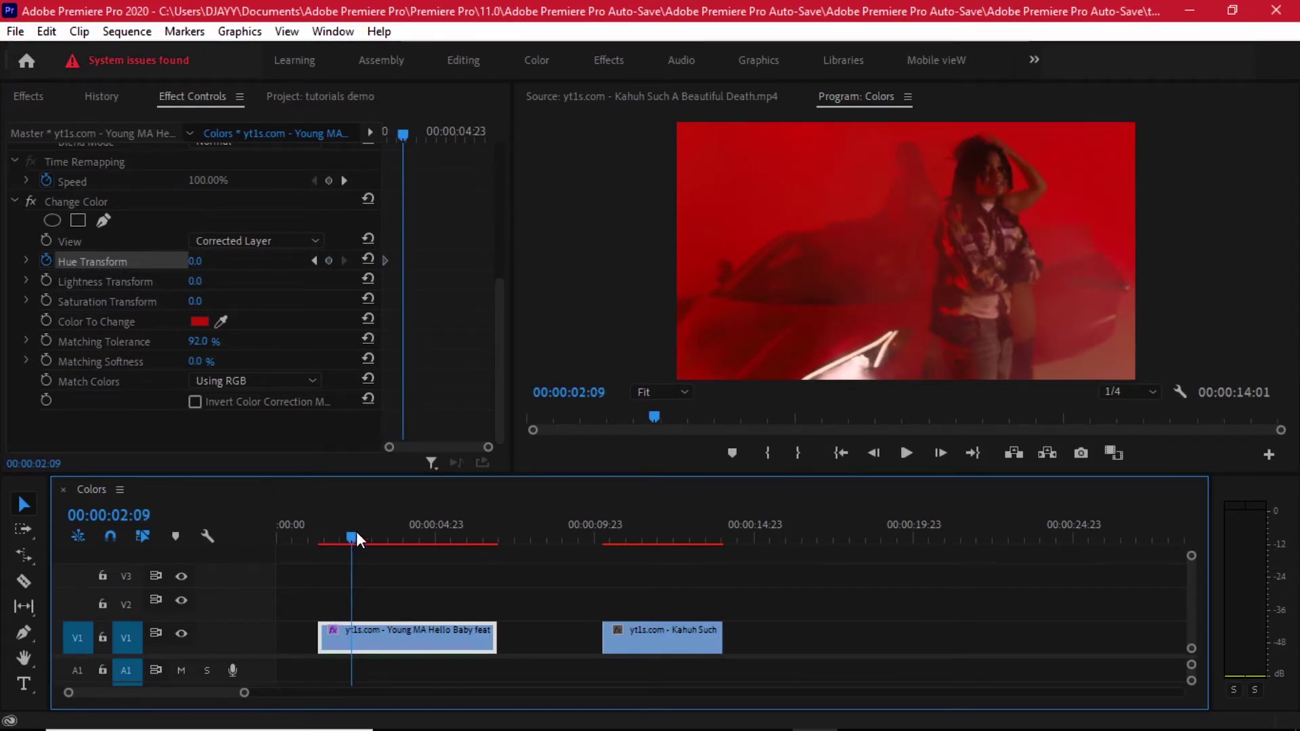
drag(196, 262, 323, 262)
mouse_move(347, 535)
mouse_down()
mouse_move(320, 539)
mouse_move(350, 545)
mouse_up()
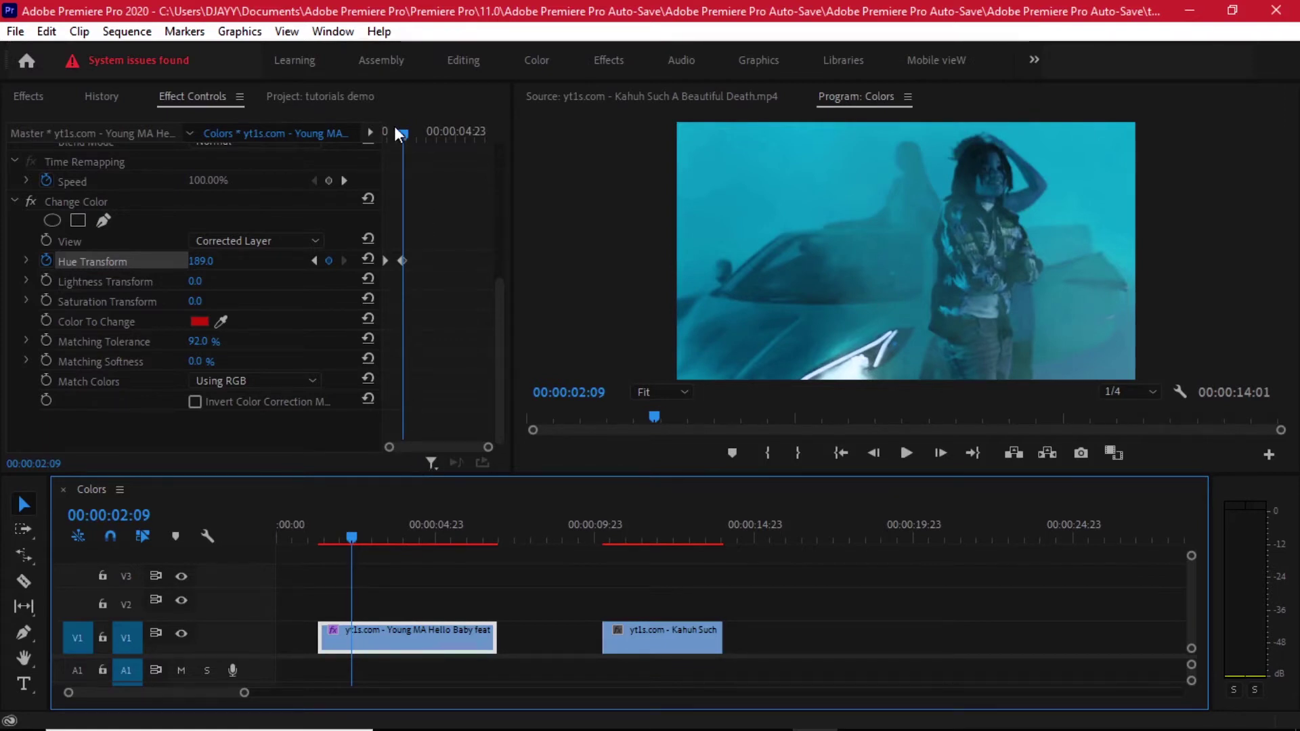
- Add a third Hue Transform keyframe of 315 at 00:00:03:11
drag(402, 129, 425, 133)
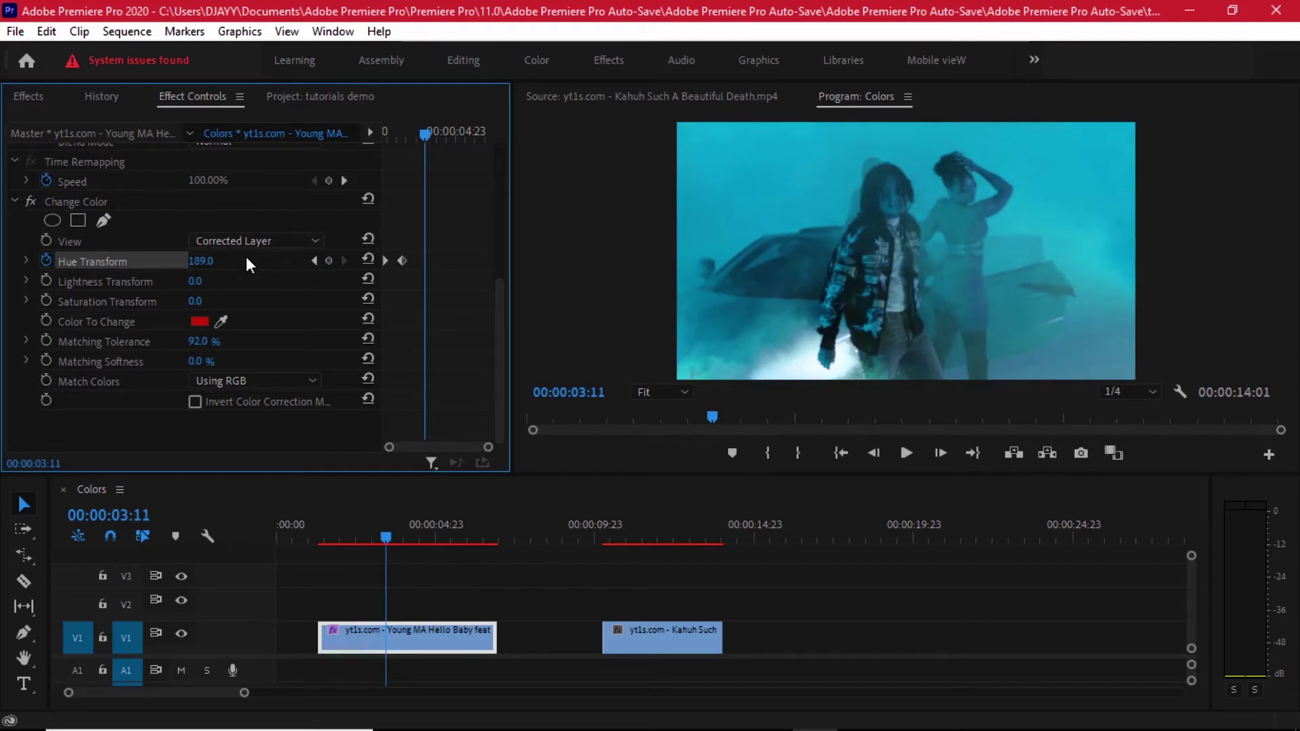
drag(201, 261, 278, 261)
drag(201, 261, 209, 261)
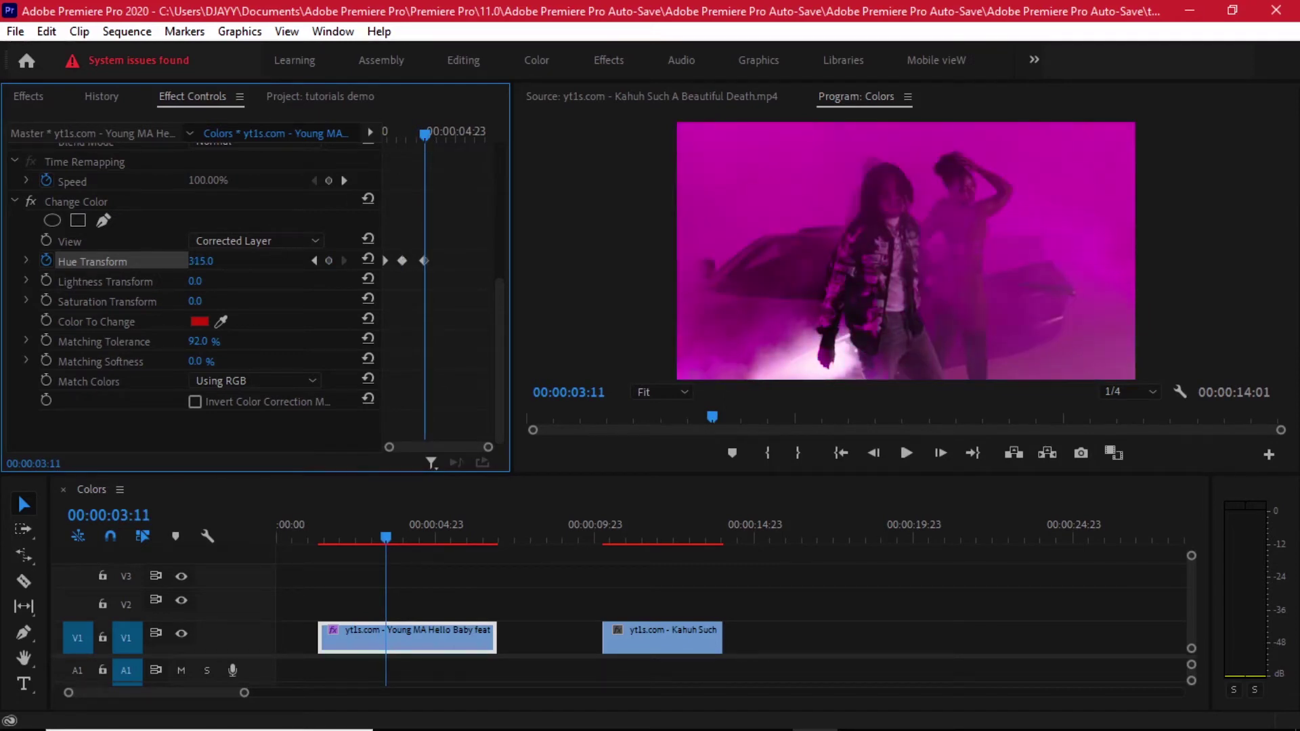
mouse_move(413, 136)
mouse_down()
mouse_move(380, 128)
mouse_move(436, 125)
mouse_move(425, 121)
mouse_up()
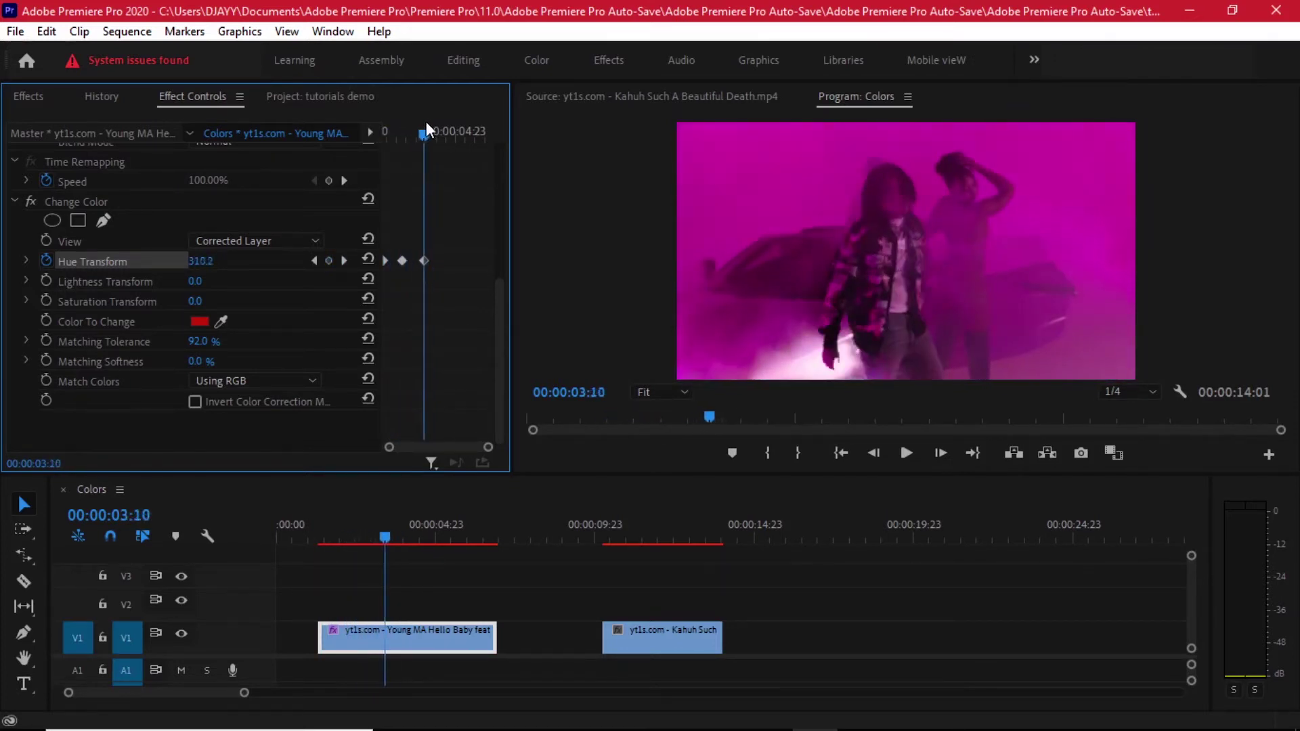
- Copy the three Hue Transform keyframes and paste them from 00:00:04:11 onward
drag(442, 223, 304, 314)
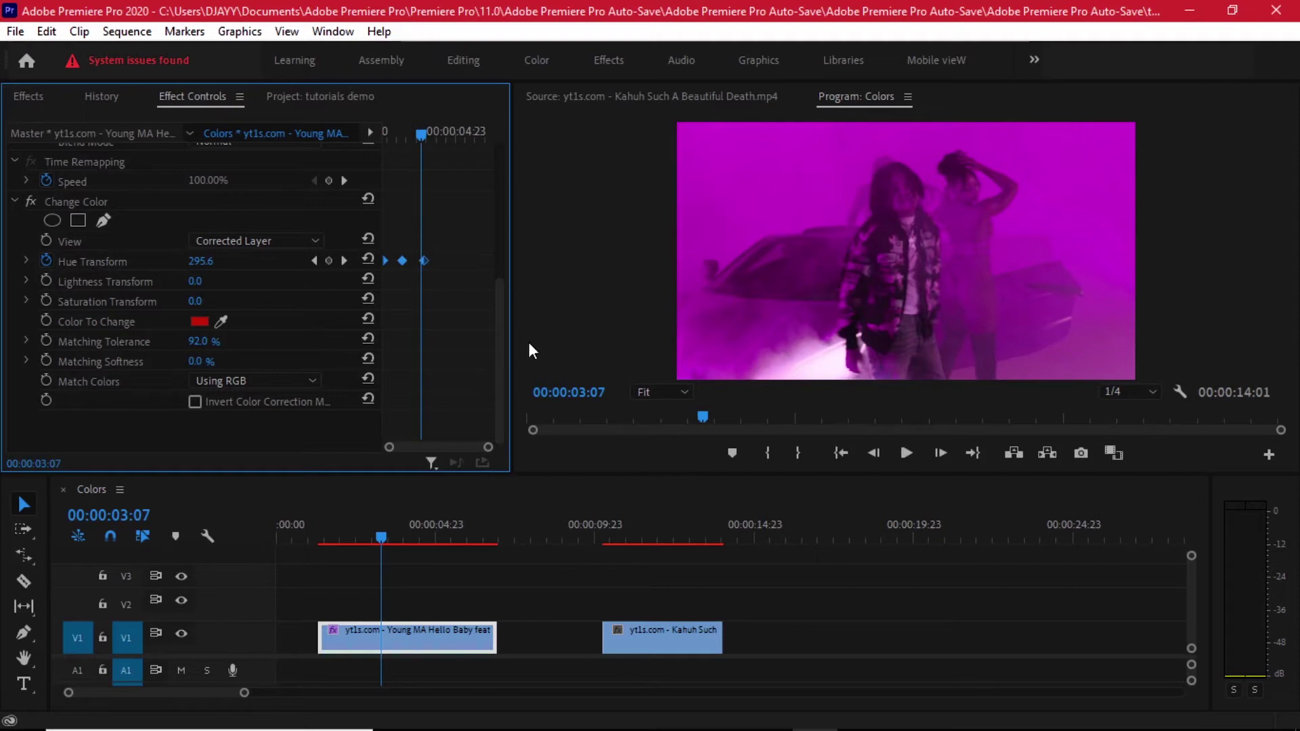
drag(426, 131, 448, 129)
key(ctrl+v)
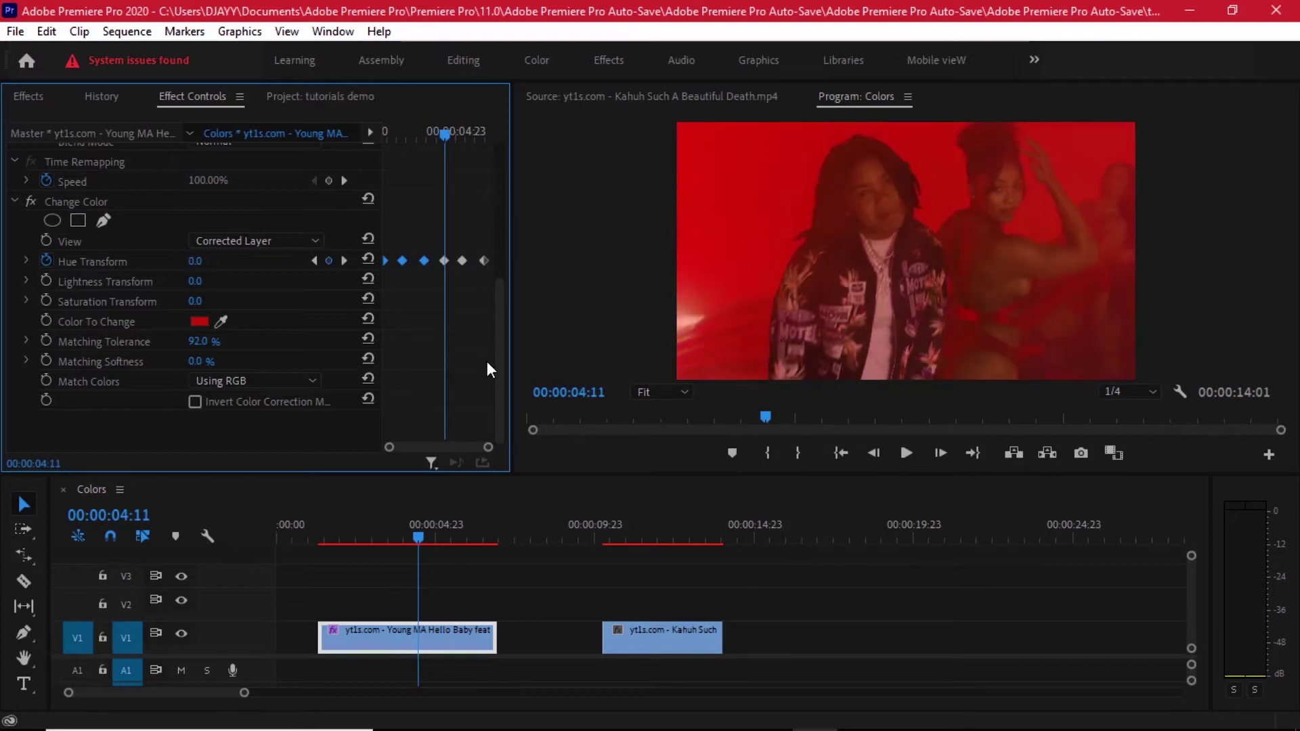
- Play back the hue animation and move all the Hue Transform keyframes closer together
click(321, 527)
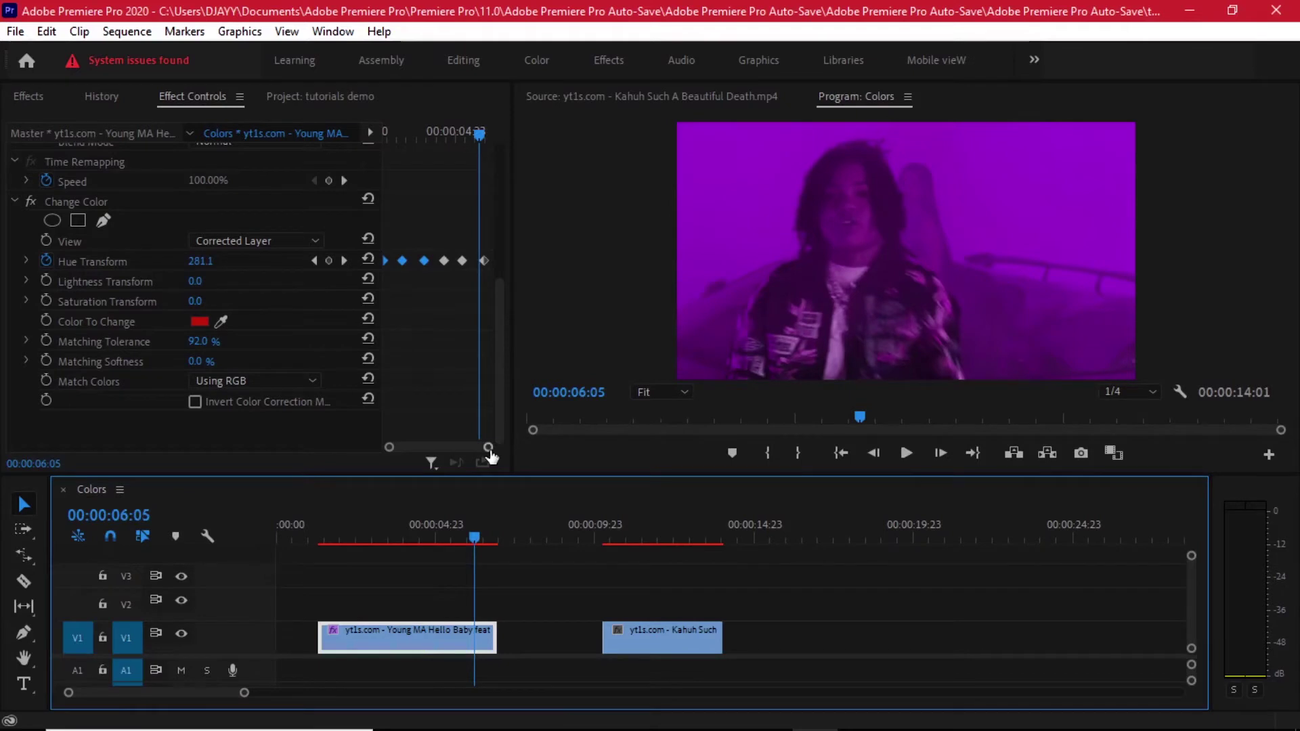
click(454, 403)
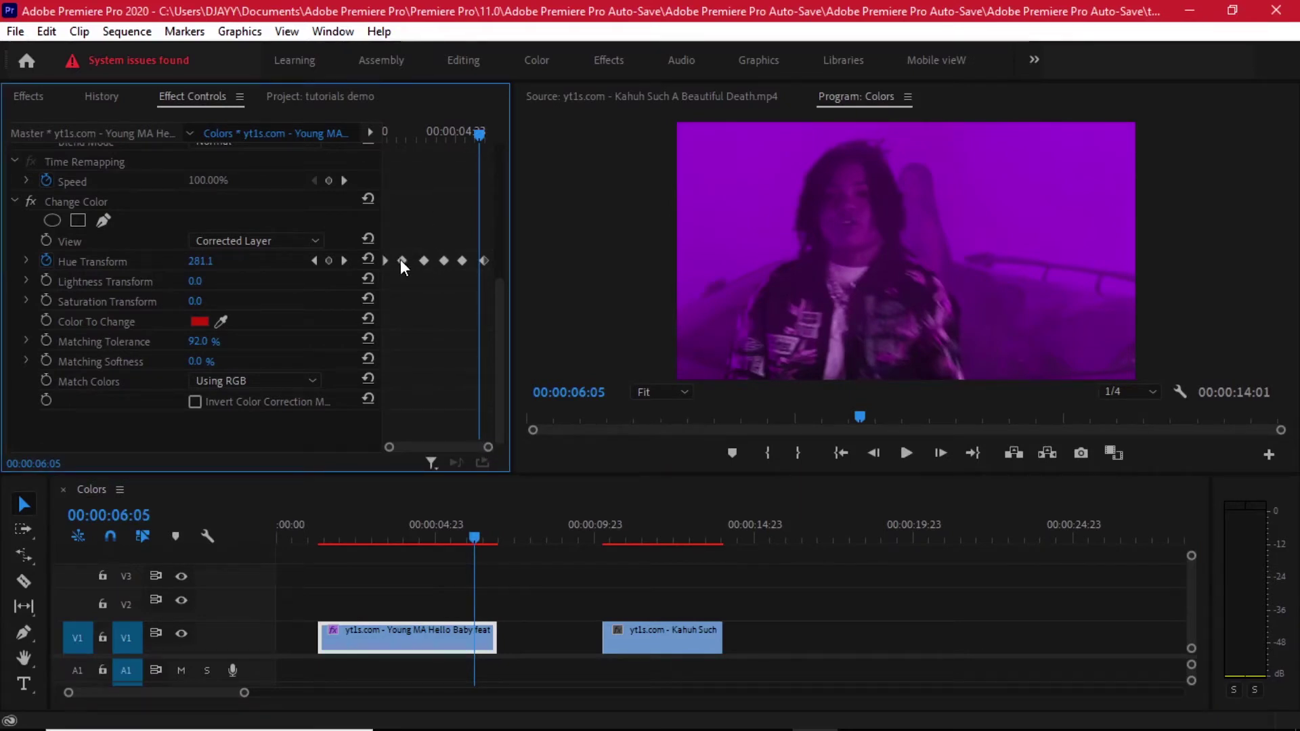
drag(404, 263, 357, 288)
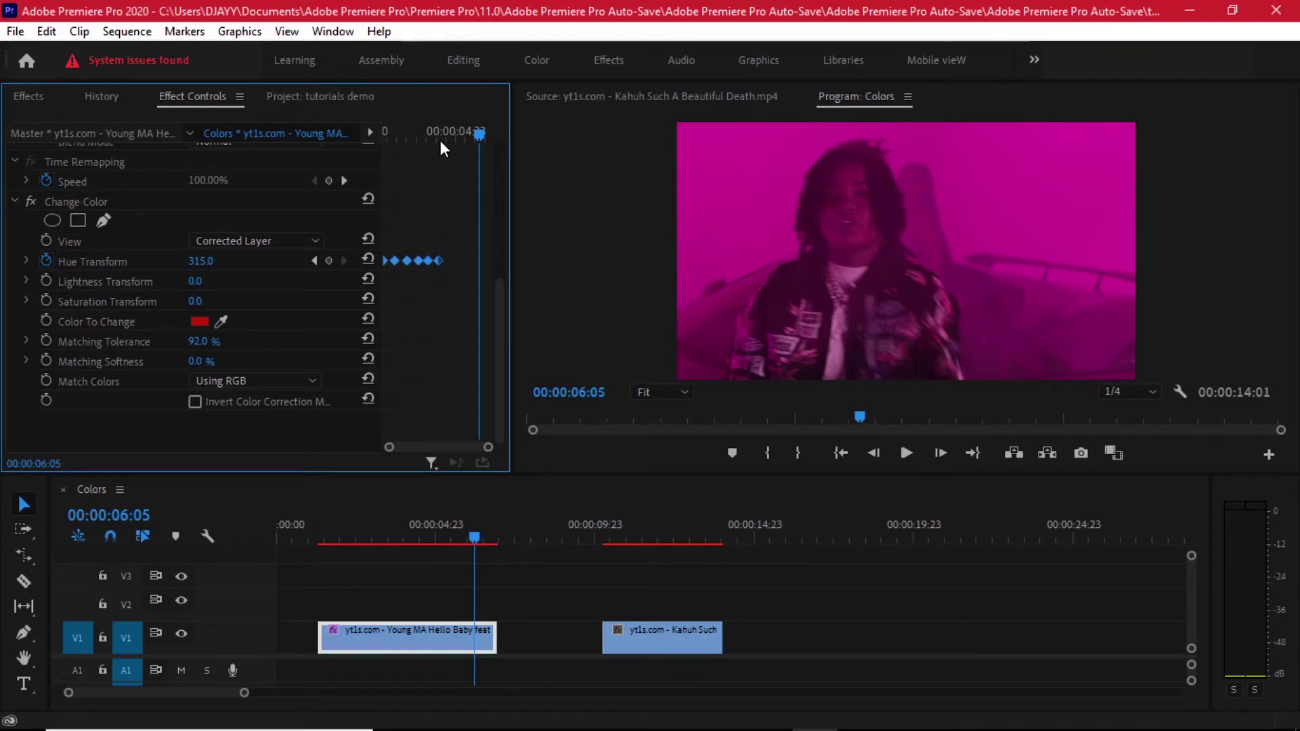
- Extend the end of the Young MA clip toward the next clip and paste the hue keyframes further along
drag(496, 636, 580, 636)
drag(396, 128, 424, 140)
key(ctrl+v)
scroll(501, 339, up, 2)
drag(472, 323, 421, 364)
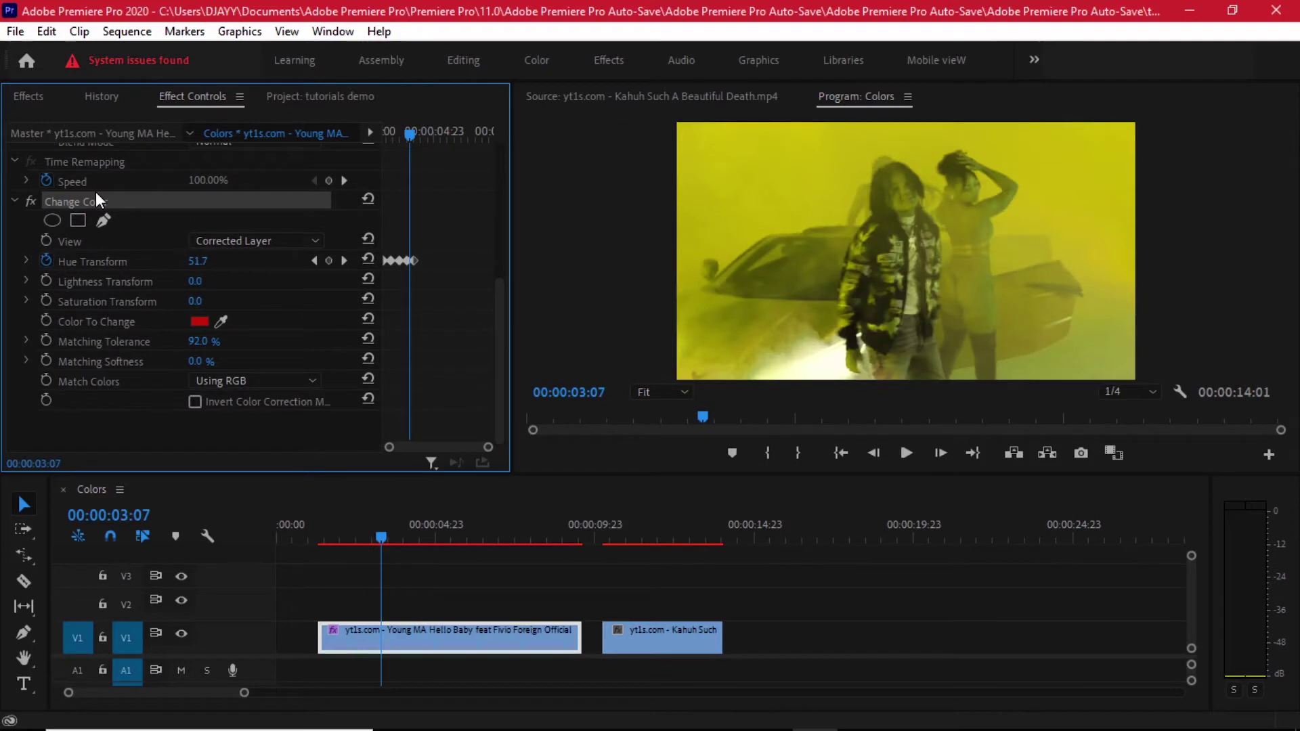
- Remove the Change Color effect from the Young MA clip and apply Change to Color in its place
key(Delete)
click(20, 96)
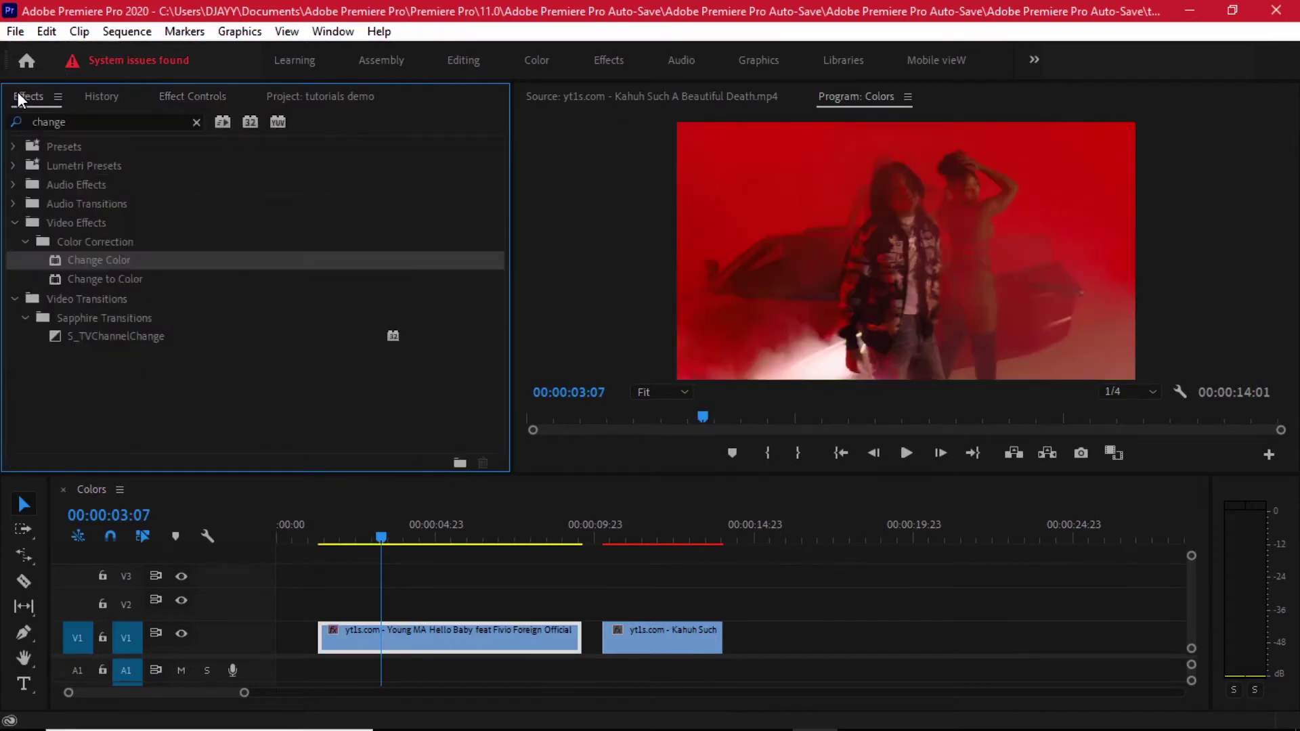
drag(121, 271, 447, 653)
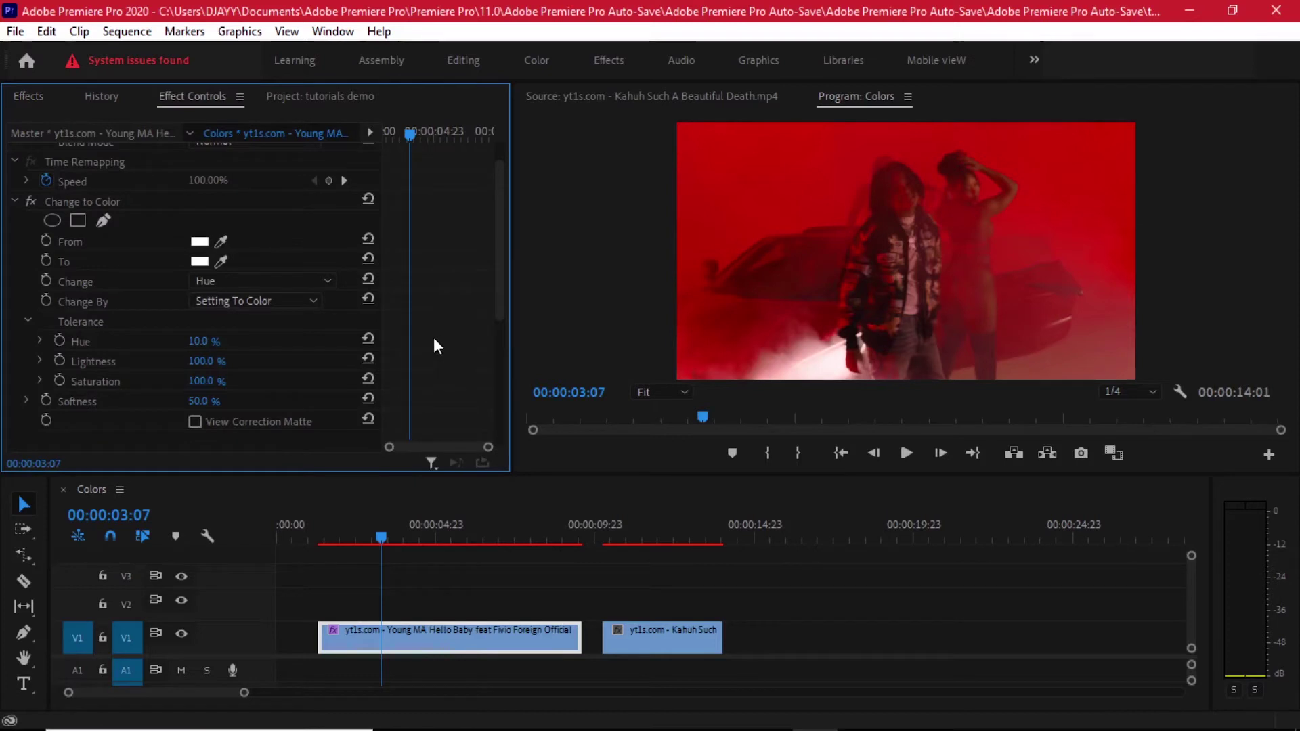
- Sample the red background in the preview as the From color of the Change to Color effect
click(115, 242)
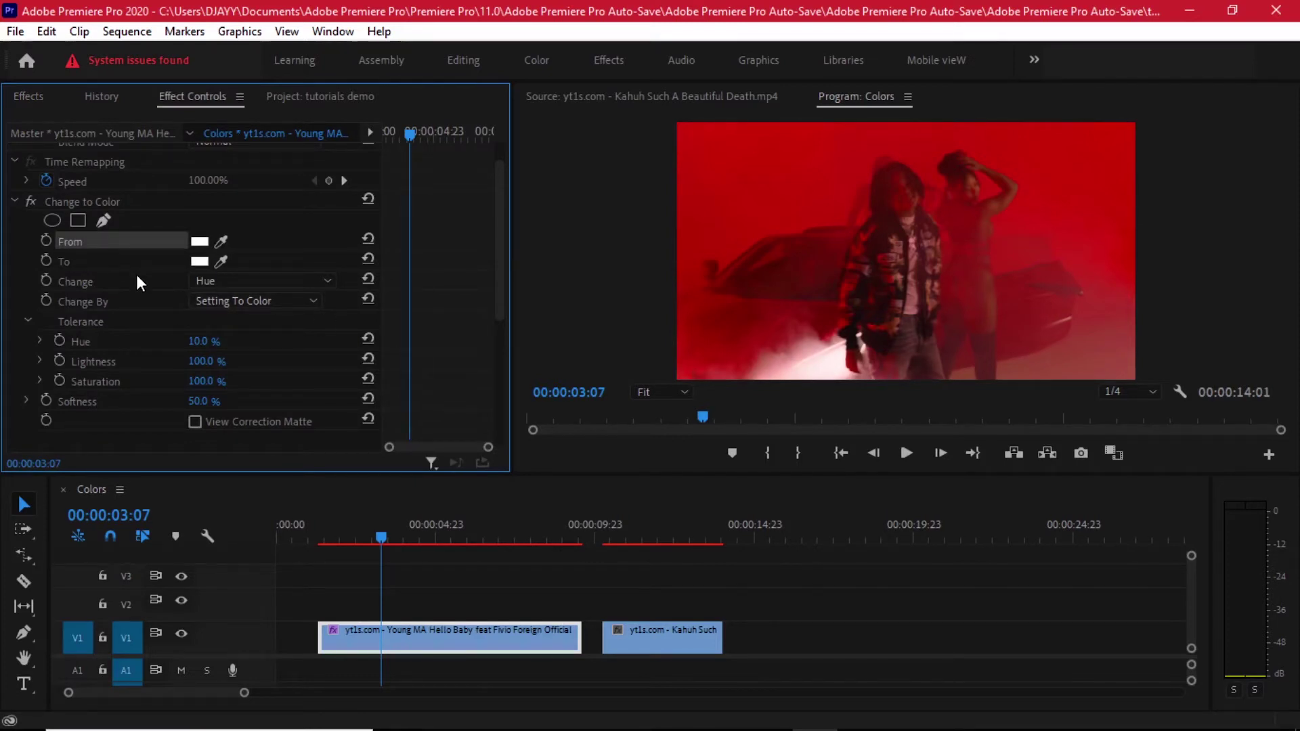
click(201, 261)
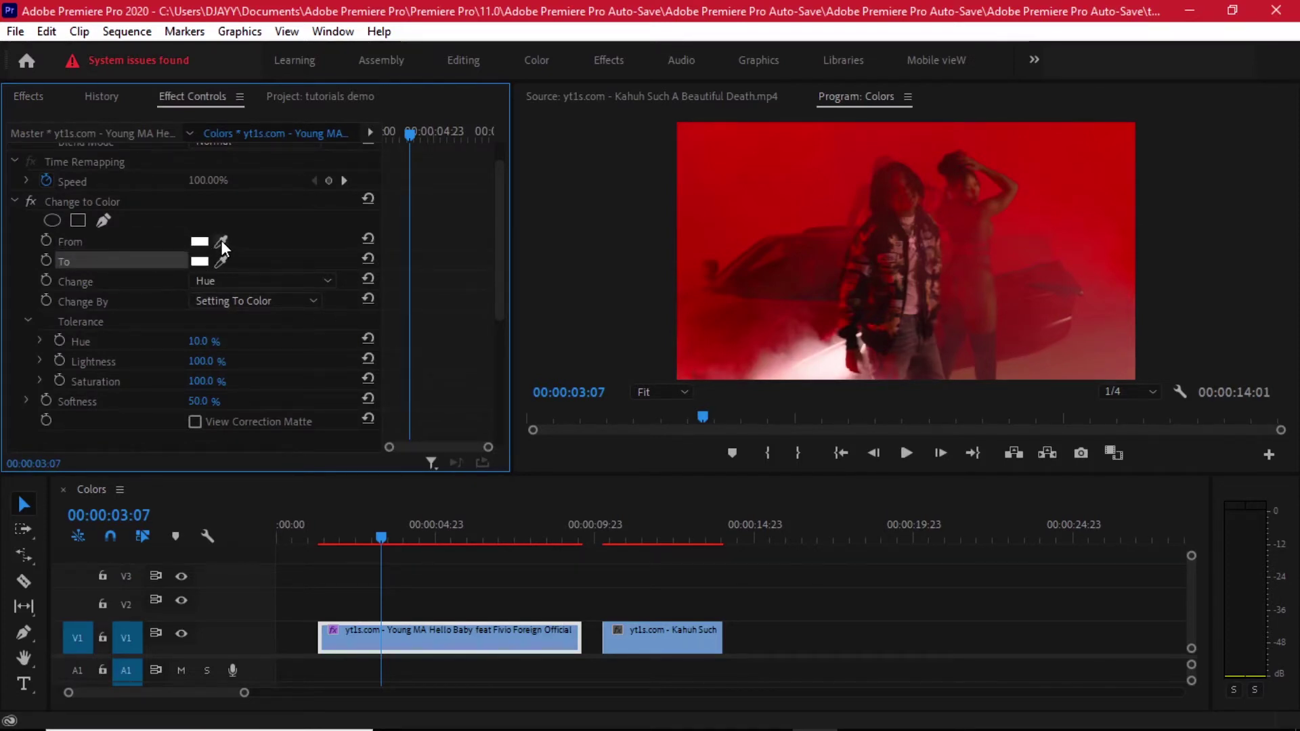
click(221, 242)
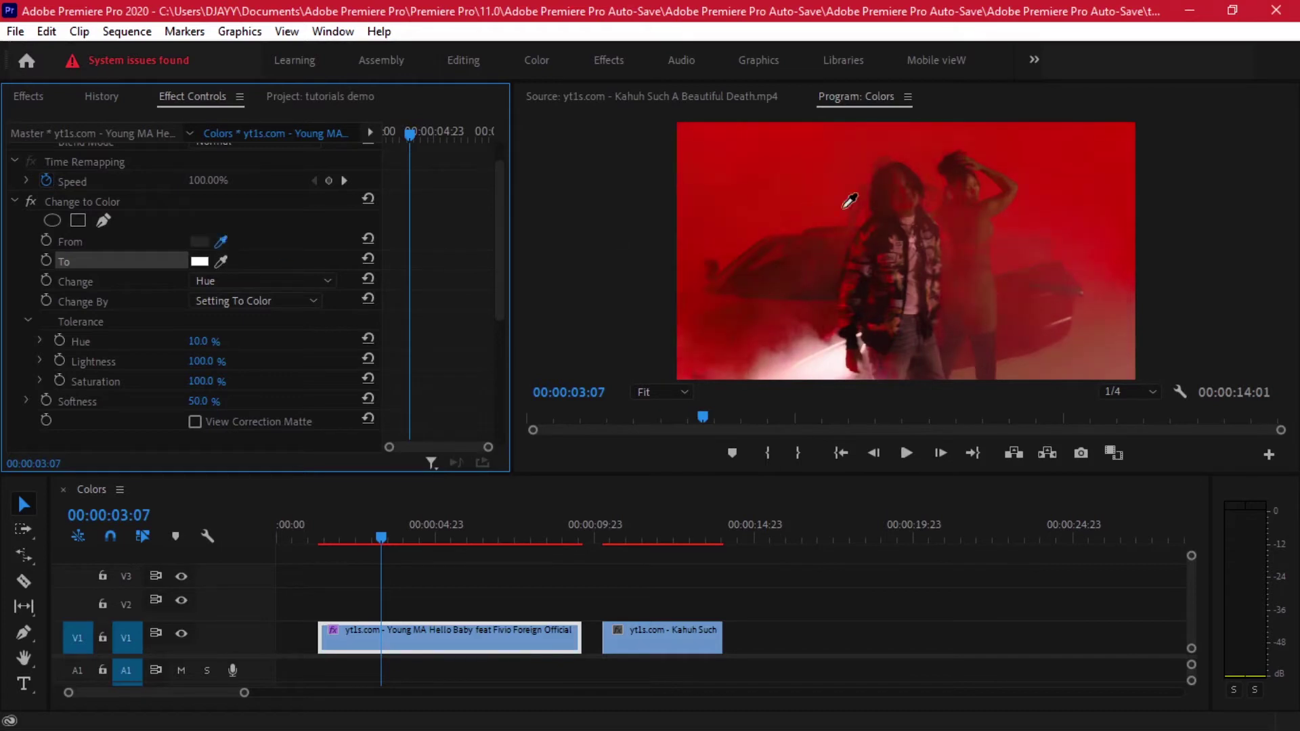
click(825, 150)
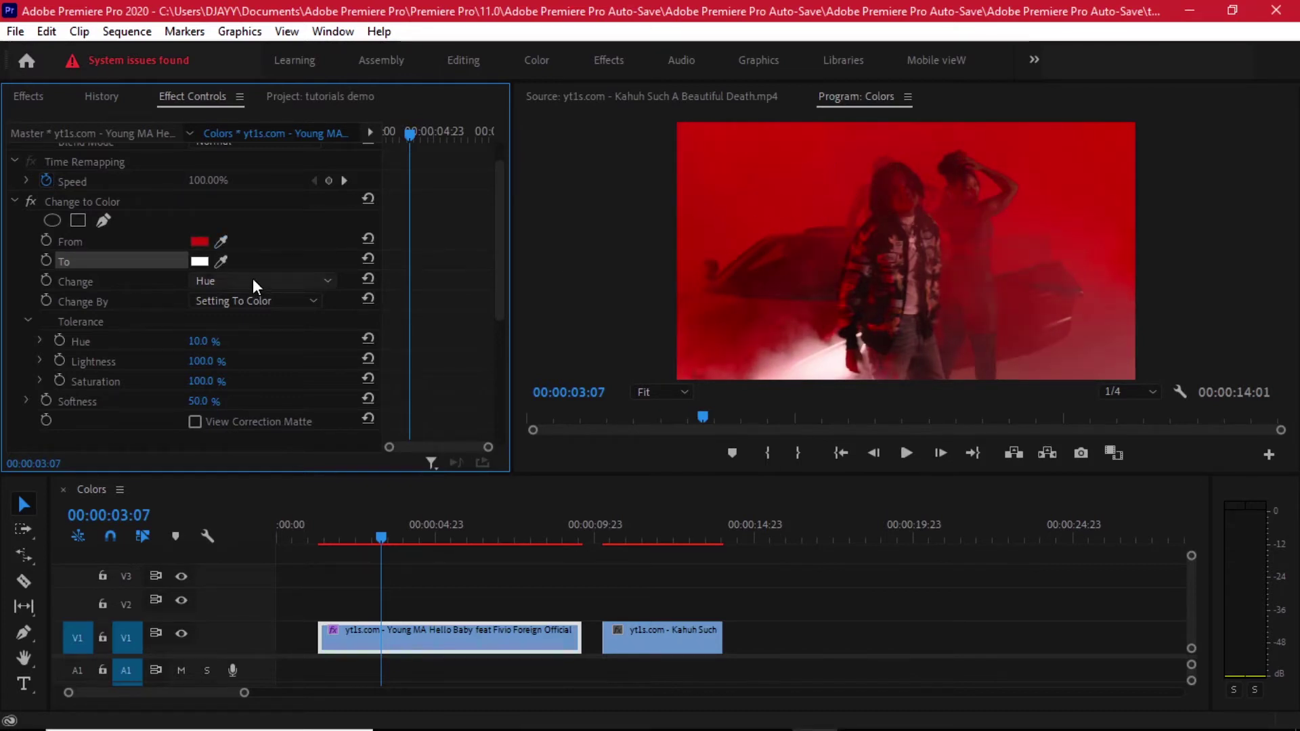
- Set the Change to Color effect's To color to purple BB15BD
click(199, 261)
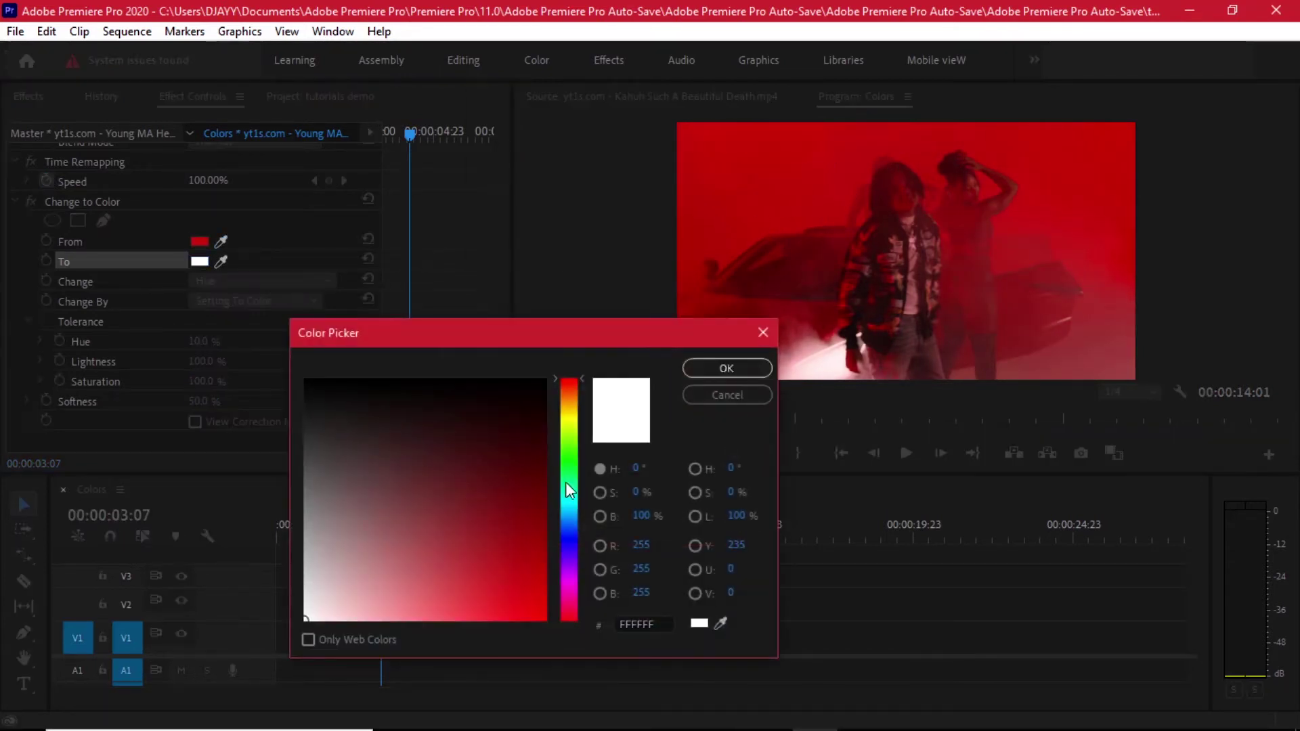
click(566, 457)
click(518, 558)
click(574, 579)
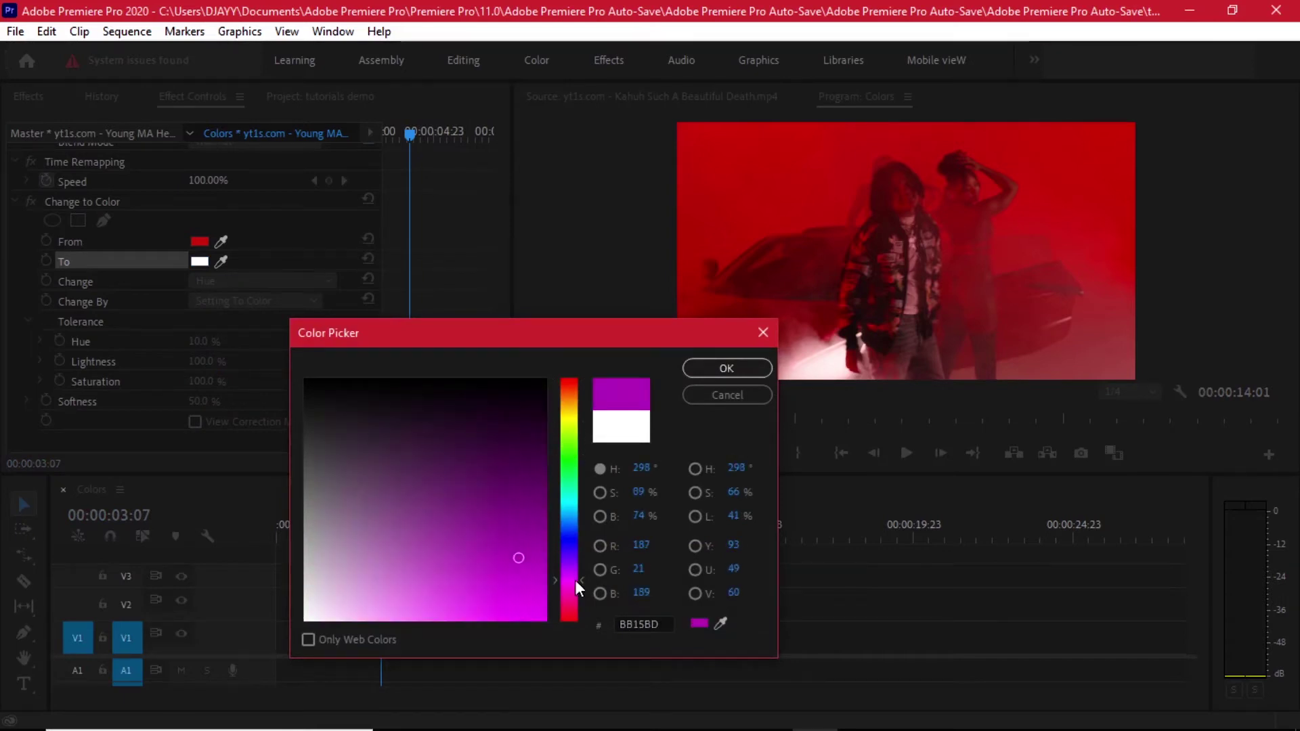
click(709, 367)
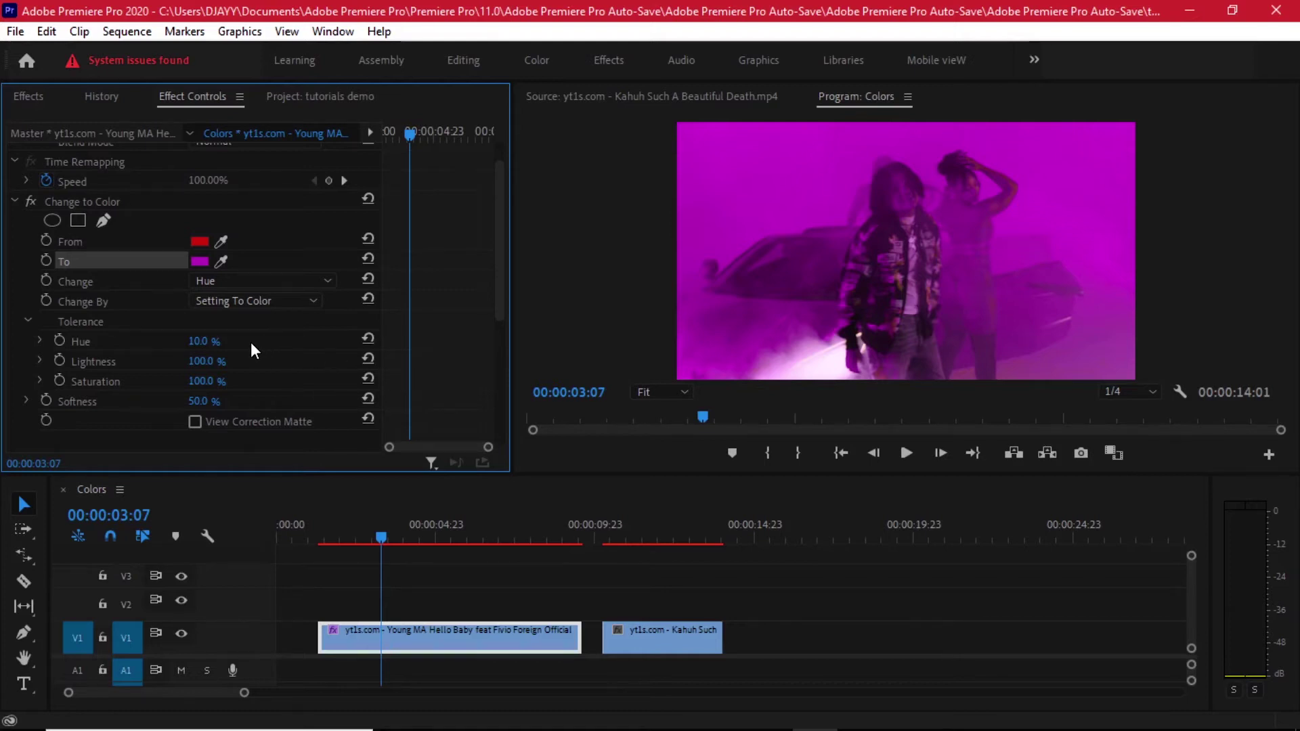
- Try Hue & Lightness and Hue, Lightness & Saturation as the Change option, returning it to Hue
click(221, 281)
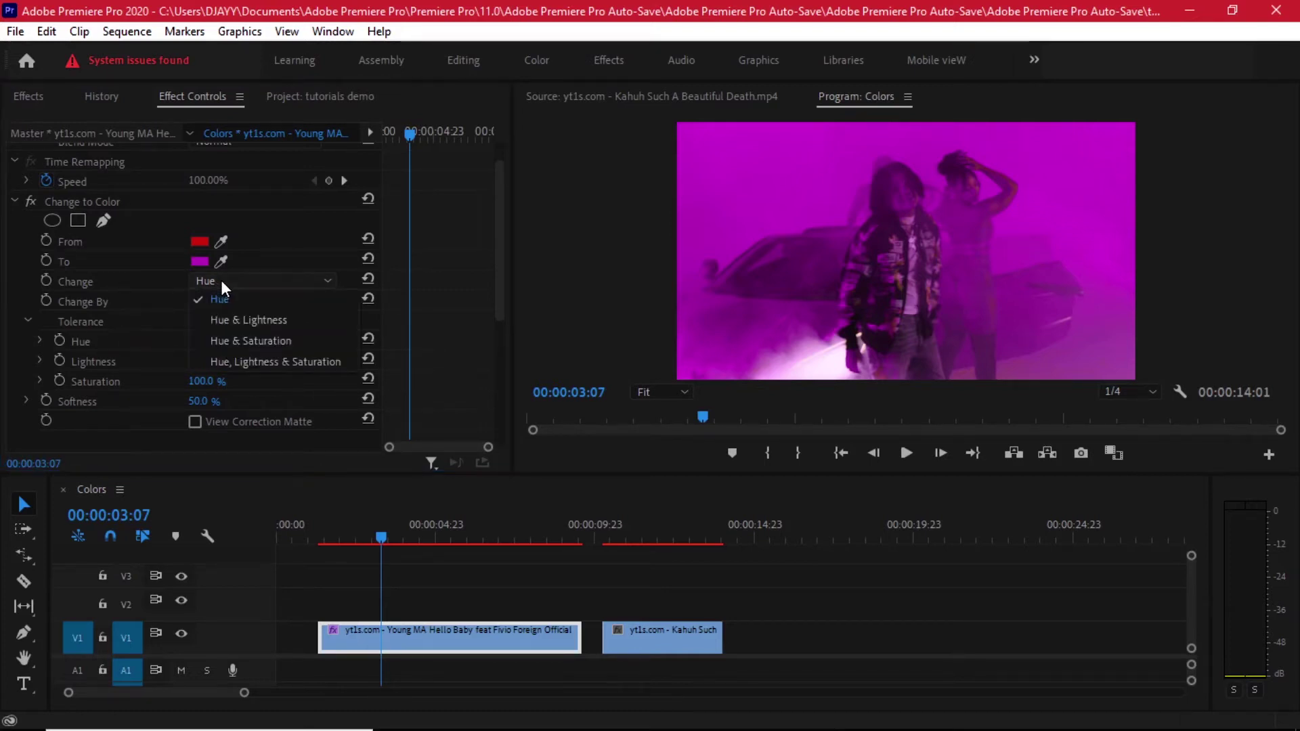
click(255, 323)
click(269, 283)
click(275, 299)
click(277, 283)
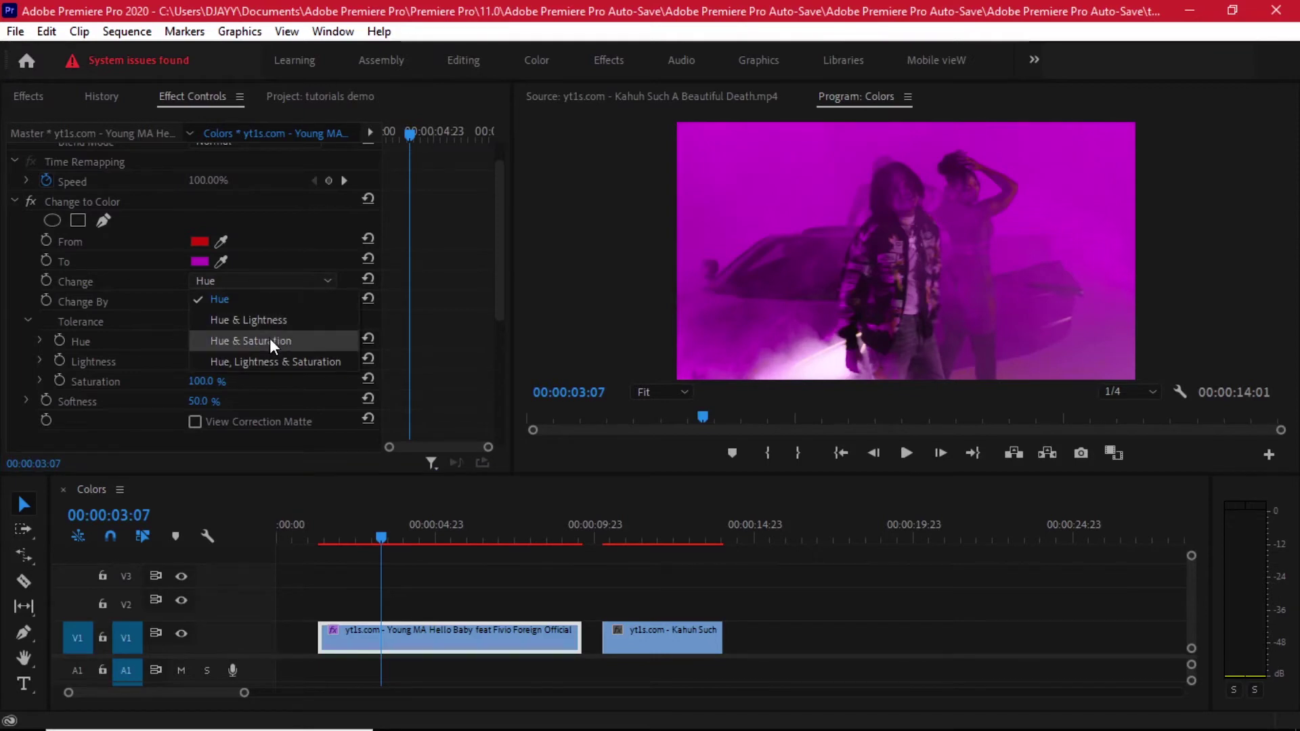
click(275, 359)
click(257, 282)
click(253, 297)
- Lower the Change to Color effect's Softness to 0%
drag(497, 249, 504, 402)
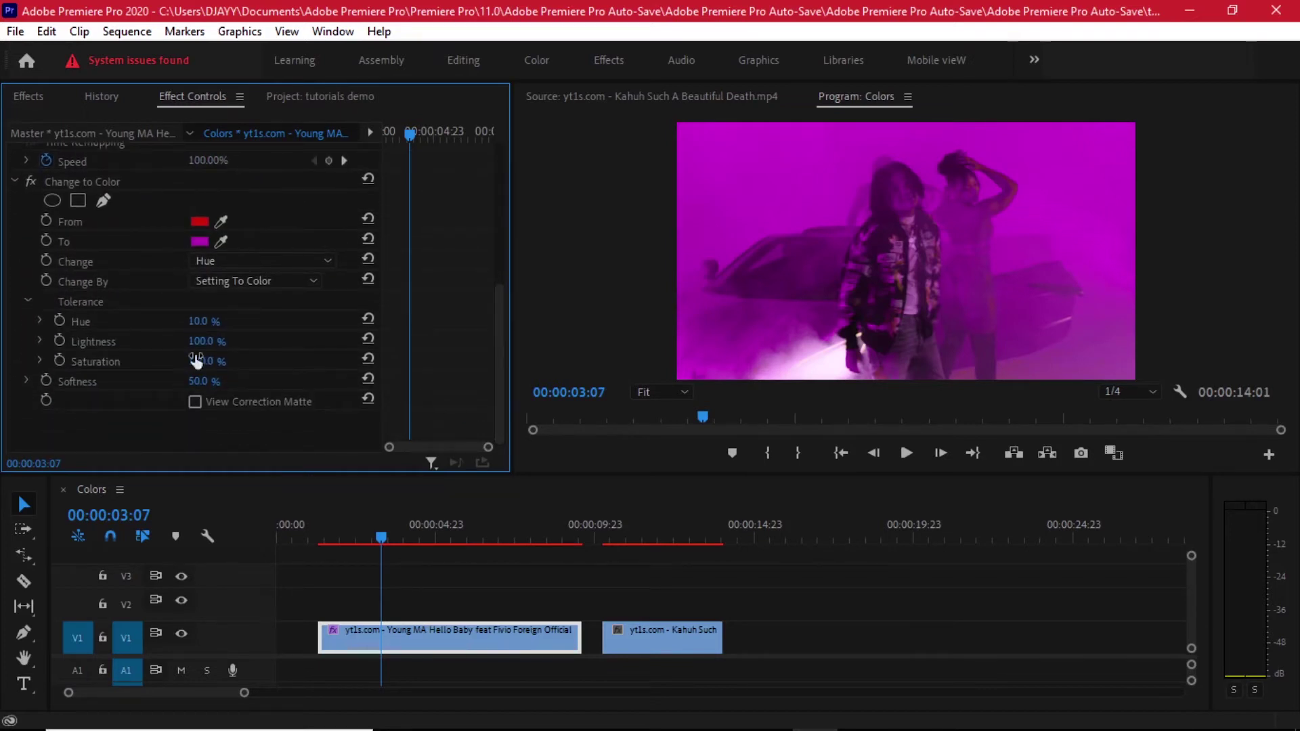
drag(196, 383, 129, 383)
mouse_move(264, 383)
mouse_down()
mouse_move(128, 383)
mouse_move(250, 383)
mouse_up()
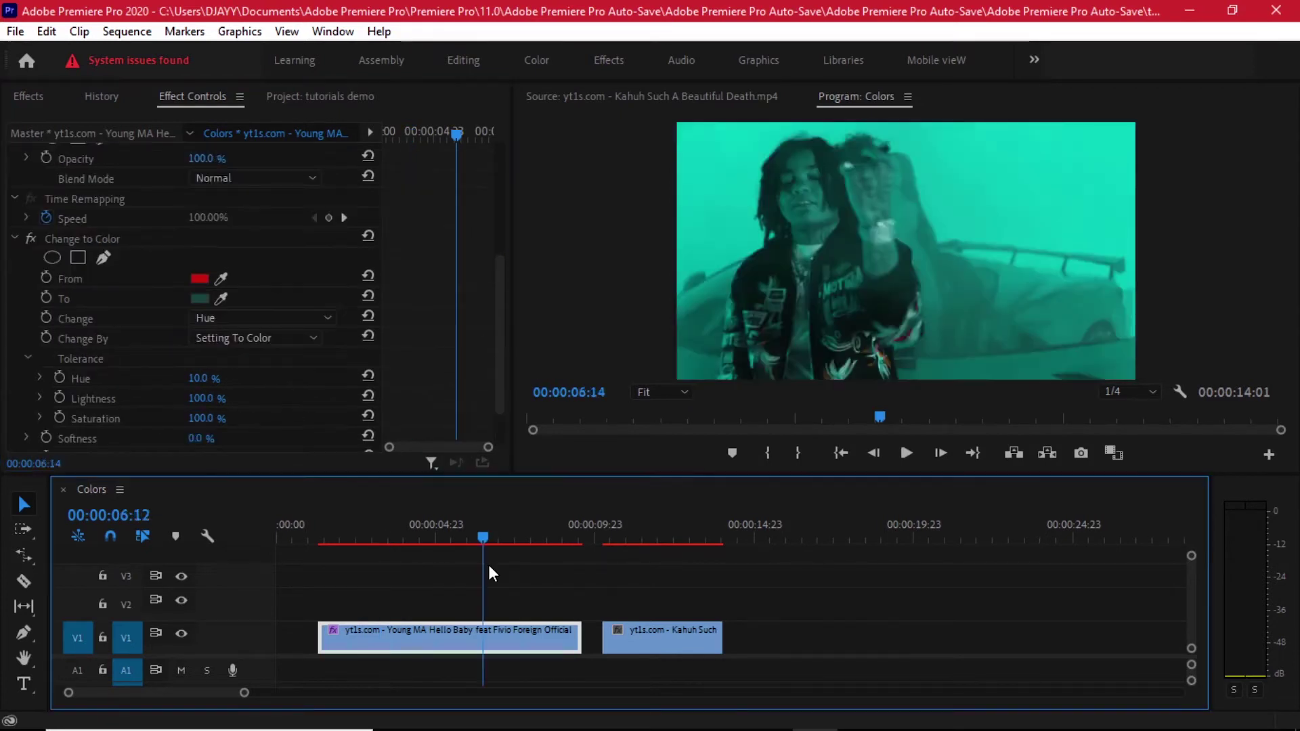
- Remove the Change to Color effect from the Young MA clip
drag(489, 564, 492, 565)
click(108, 231)
key(Delete)
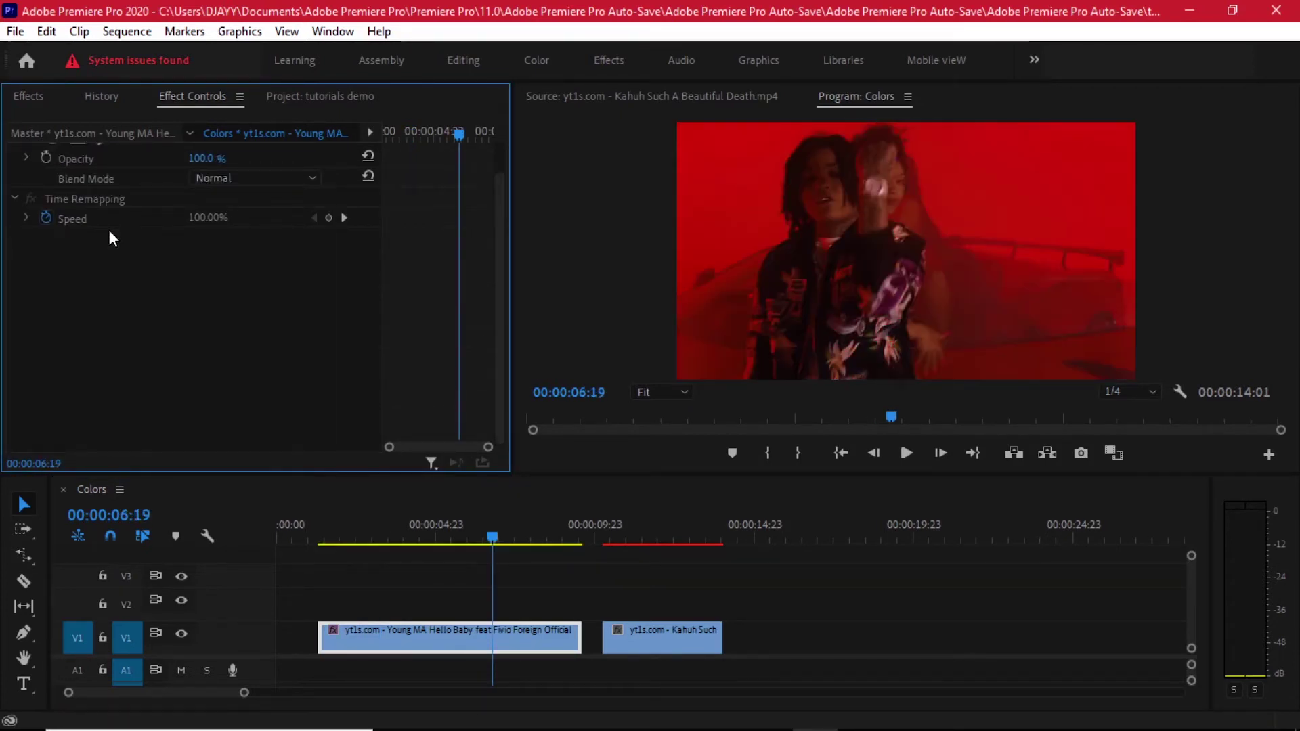
- Shift the Kahuh clip later on V1, away from the Young MA clip, and place the playhead at 00:00:13:08
key(minus)
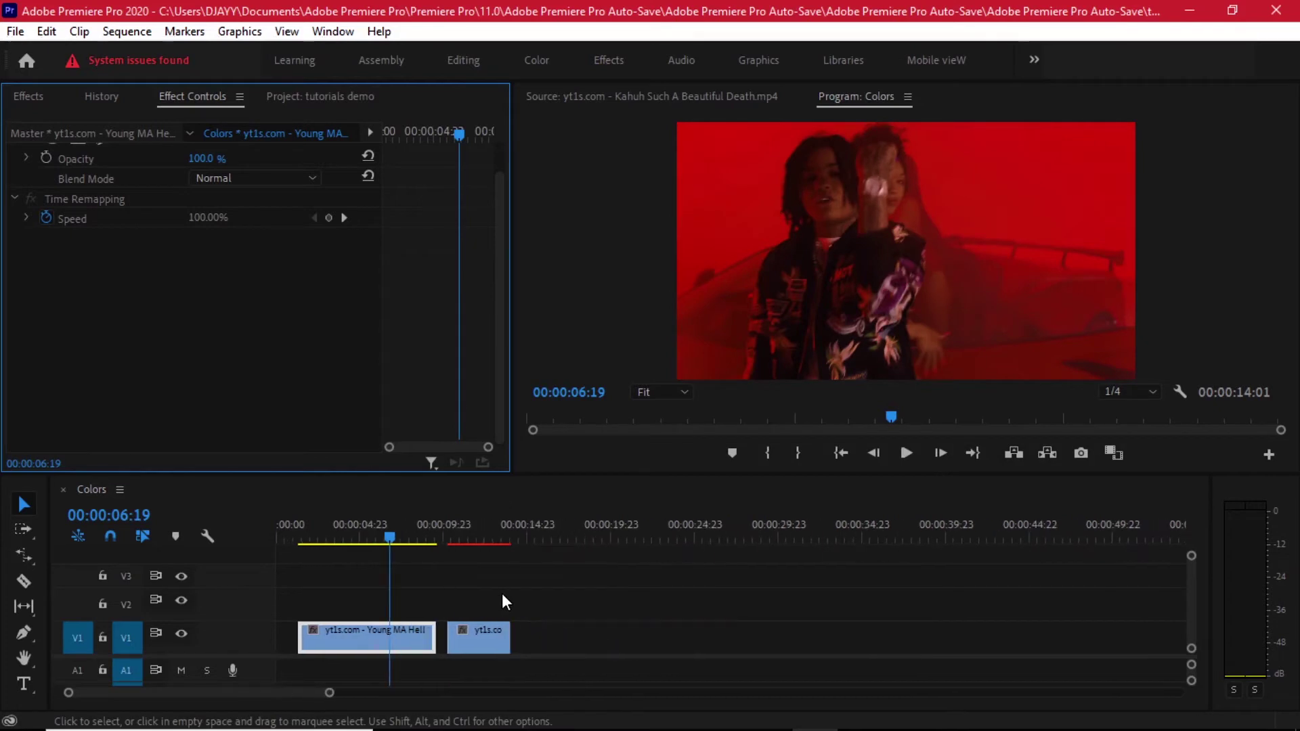
drag(455, 540, 460, 539)
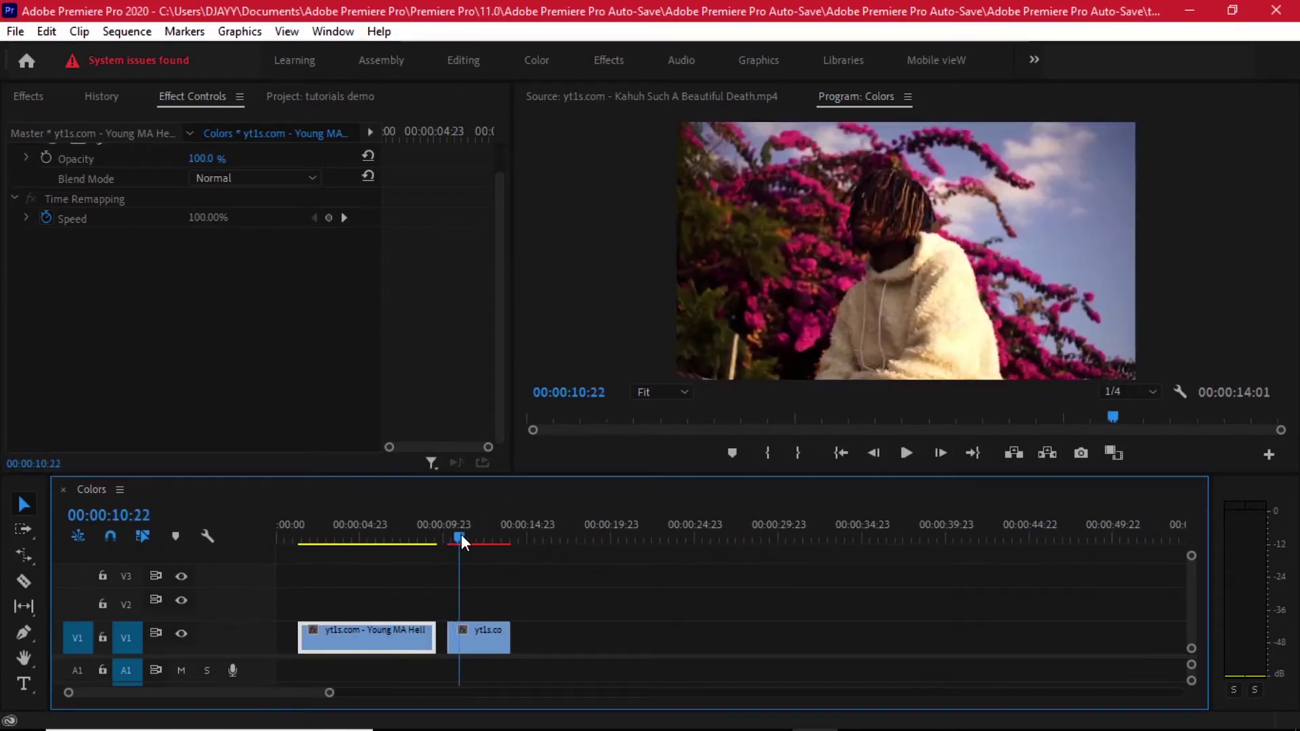
scroll(511, 635, up, 1)
drag(488, 632, 536, 628)
scroll(536, 628, up, 1)
drag(445, 537, 473, 536)
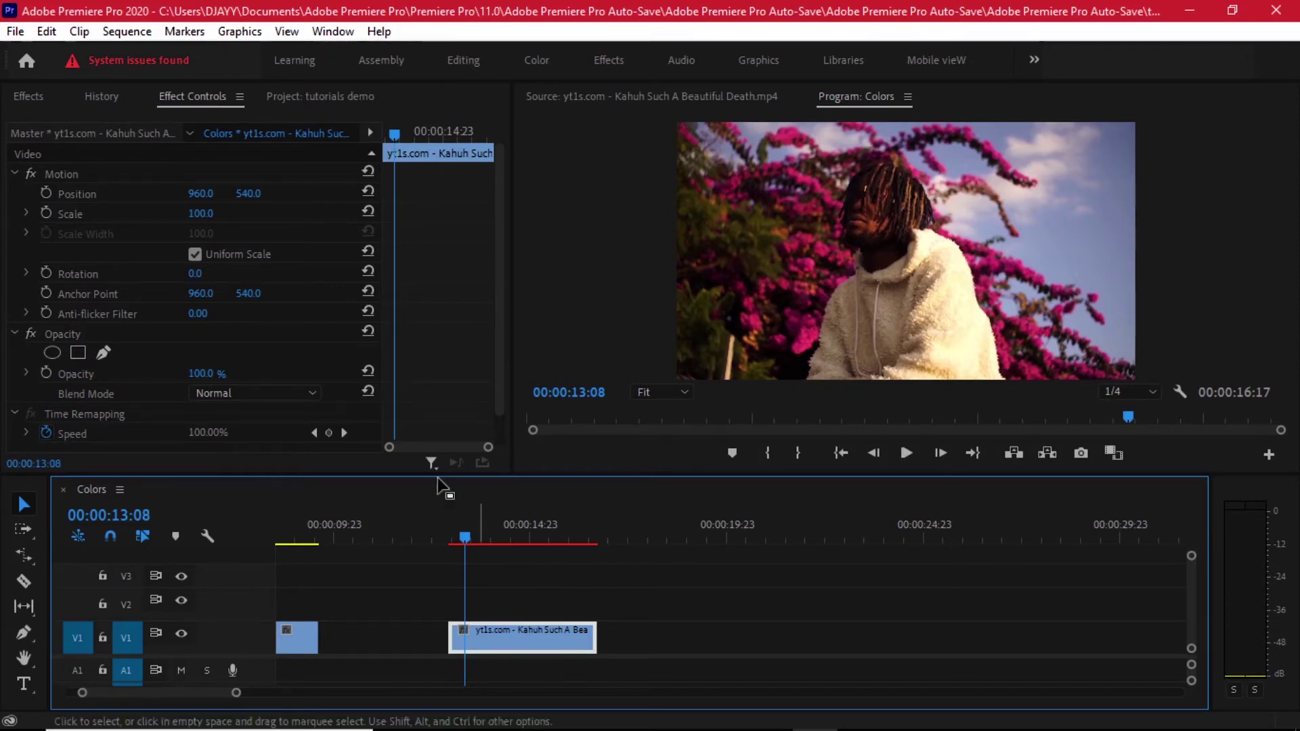
- Apply the Change to Color effect to the Kahuh clip
click(29, 99)
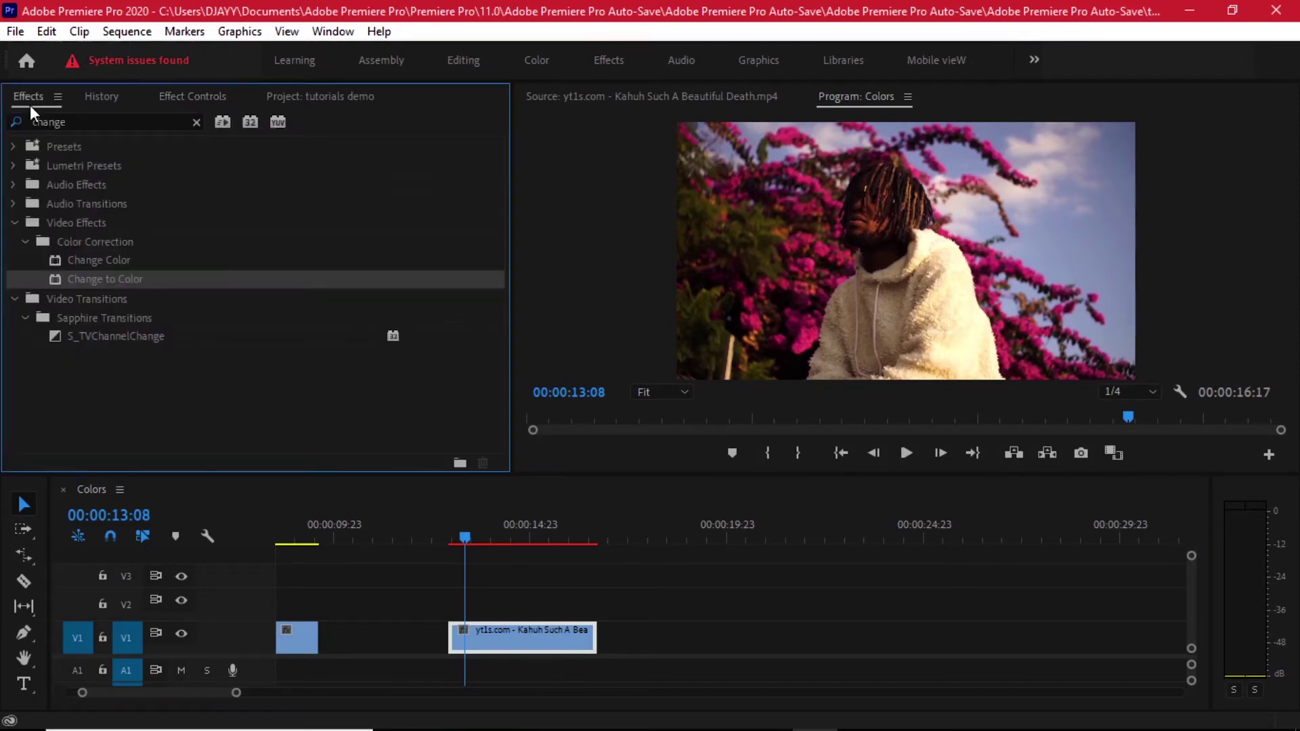
click(112, 262)
drag(108, 279, 514, 643)
- Set the Change to Color effect's From color by sampling a pink flower beside the man's jacket
drag(502, 204, 507, 330)
click(221, 268)
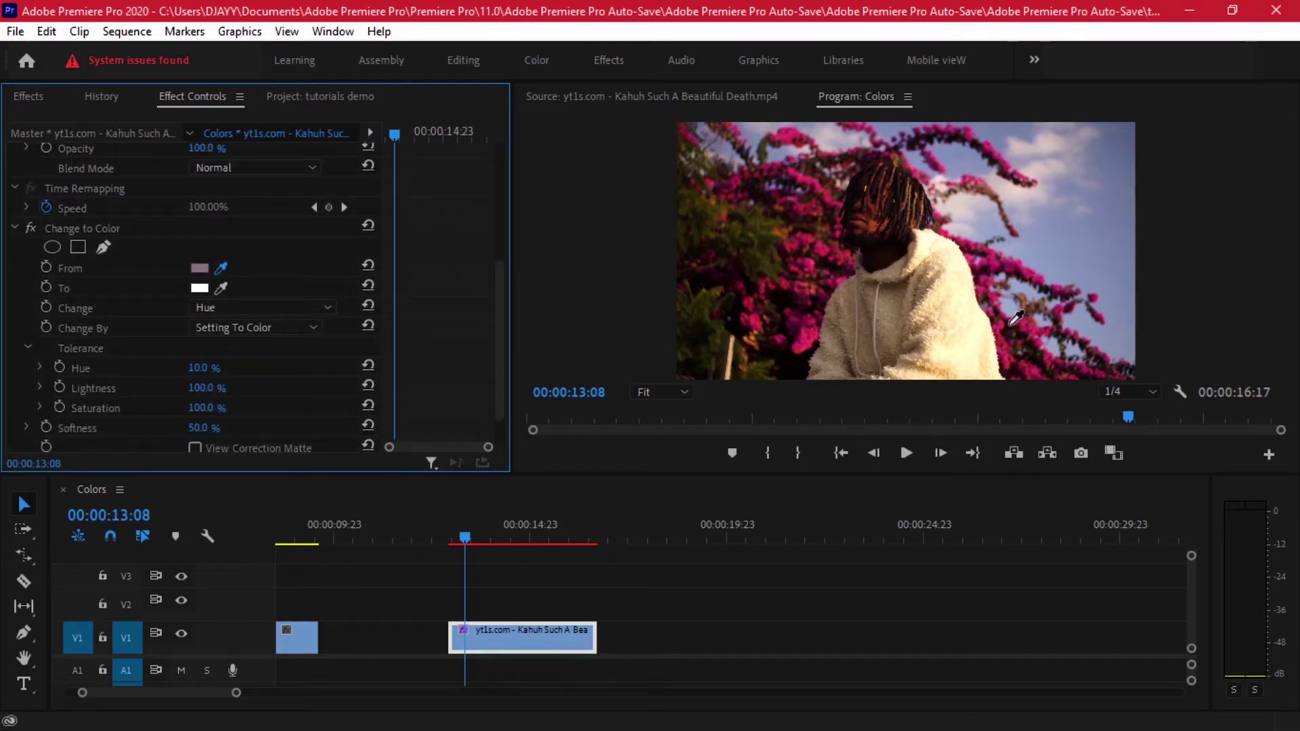
click(1018, 337)
- Set the Change to Color effect's To color to a medium green
click(197, 290)
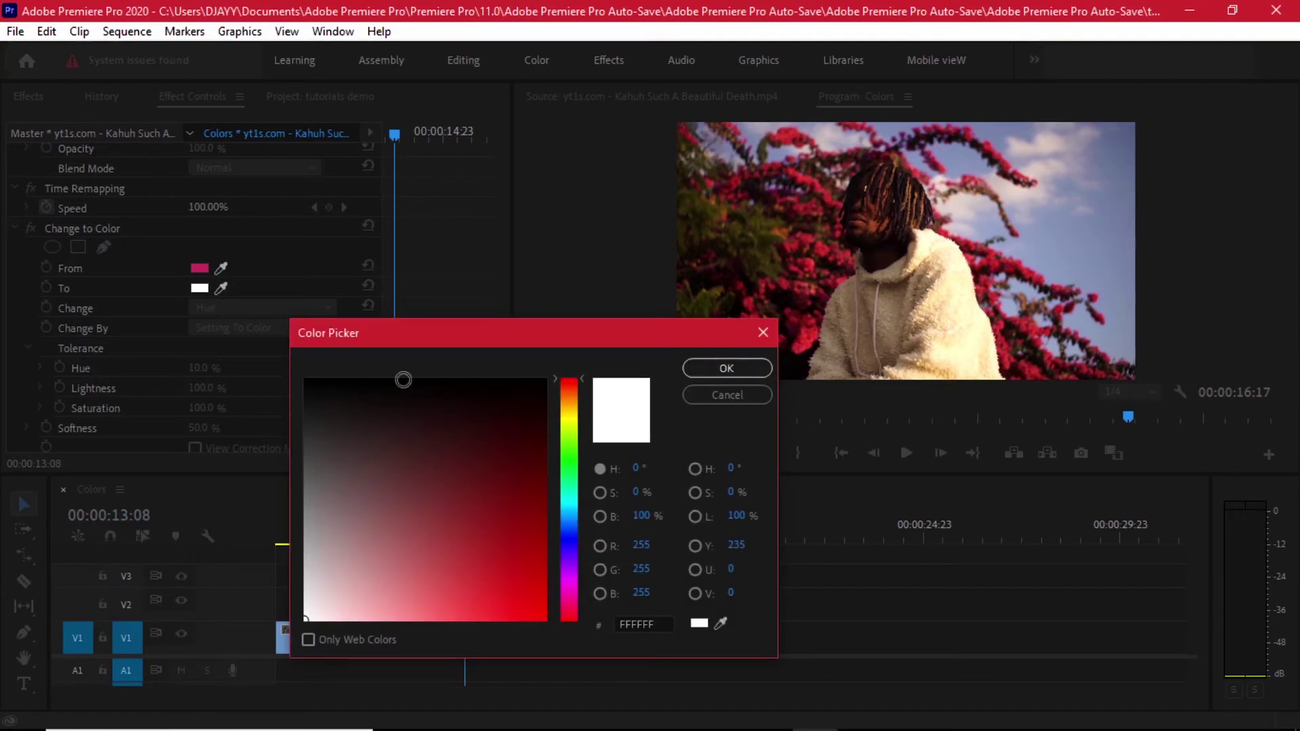
click(573, 467)
drag(495, 503, 518, 565)
click(727, 368)
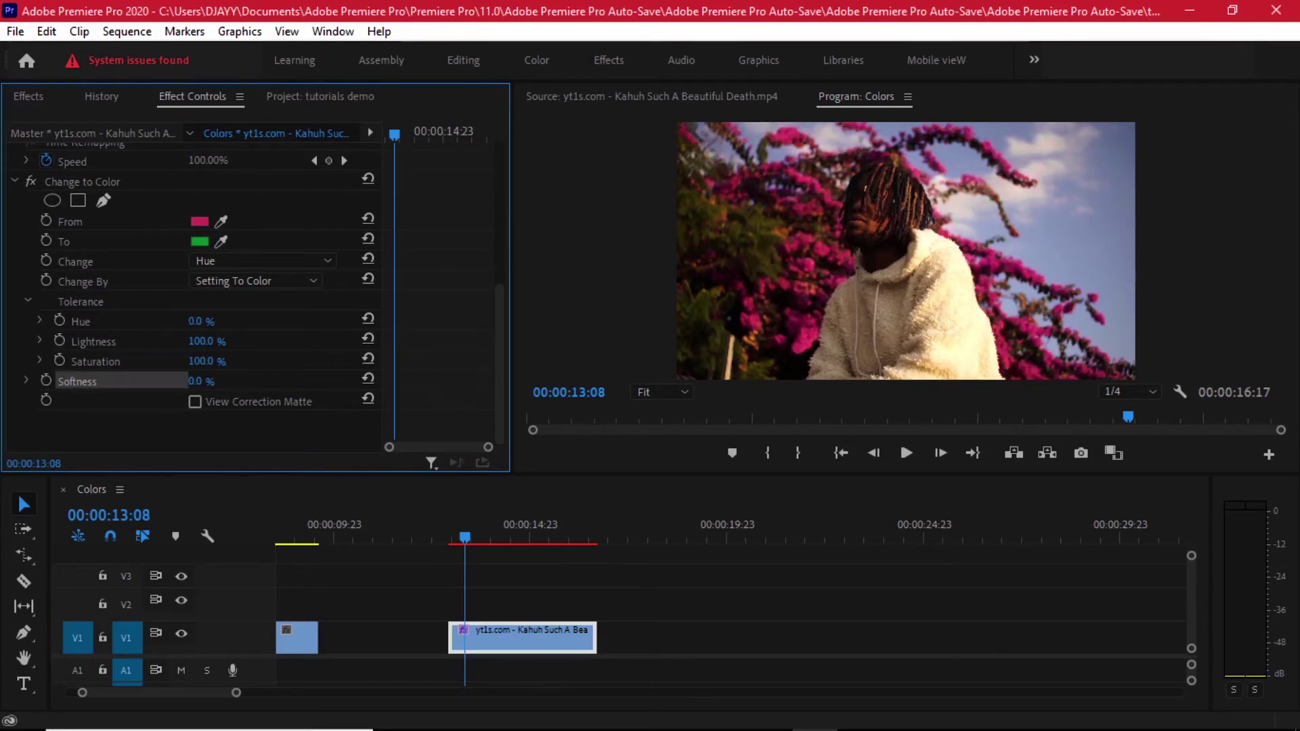
- Try the Change to Color effect's Hue tolerance at 60% and at 100%
drag(201, 322, 242, 322)
click(124, 303)
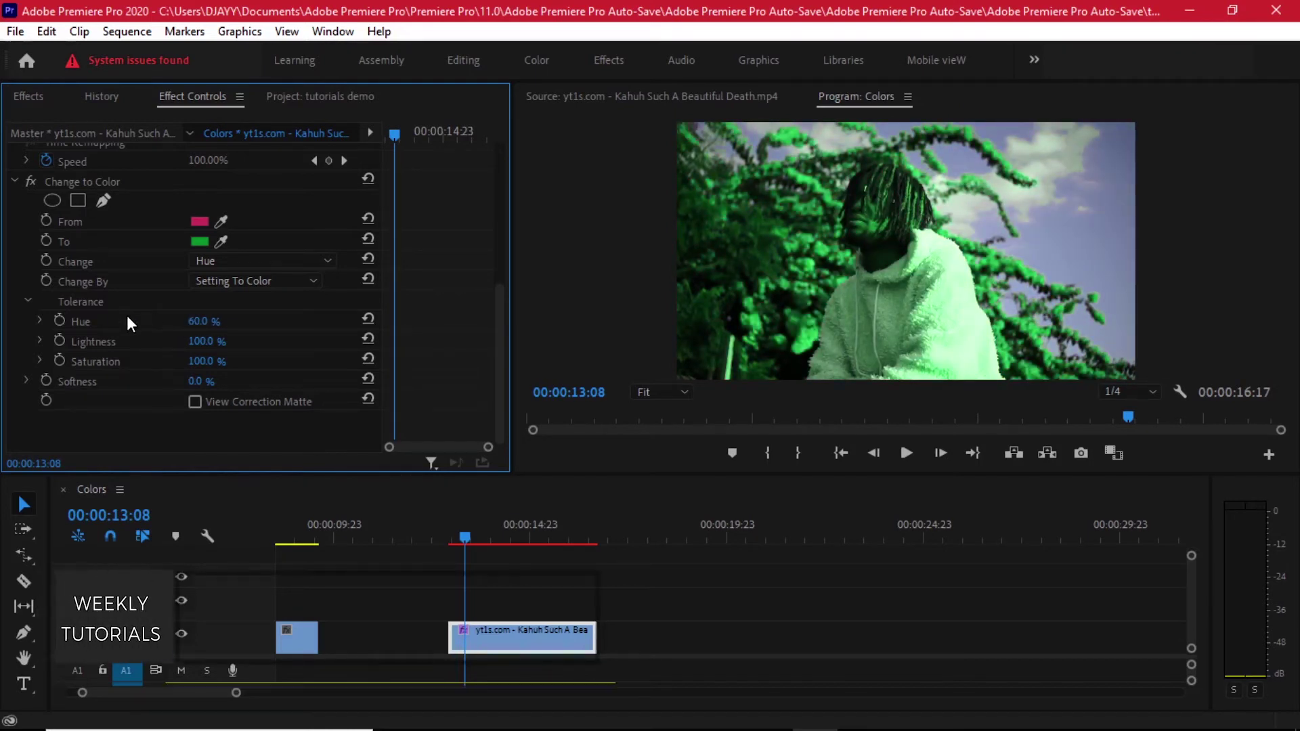
click(127, 316)
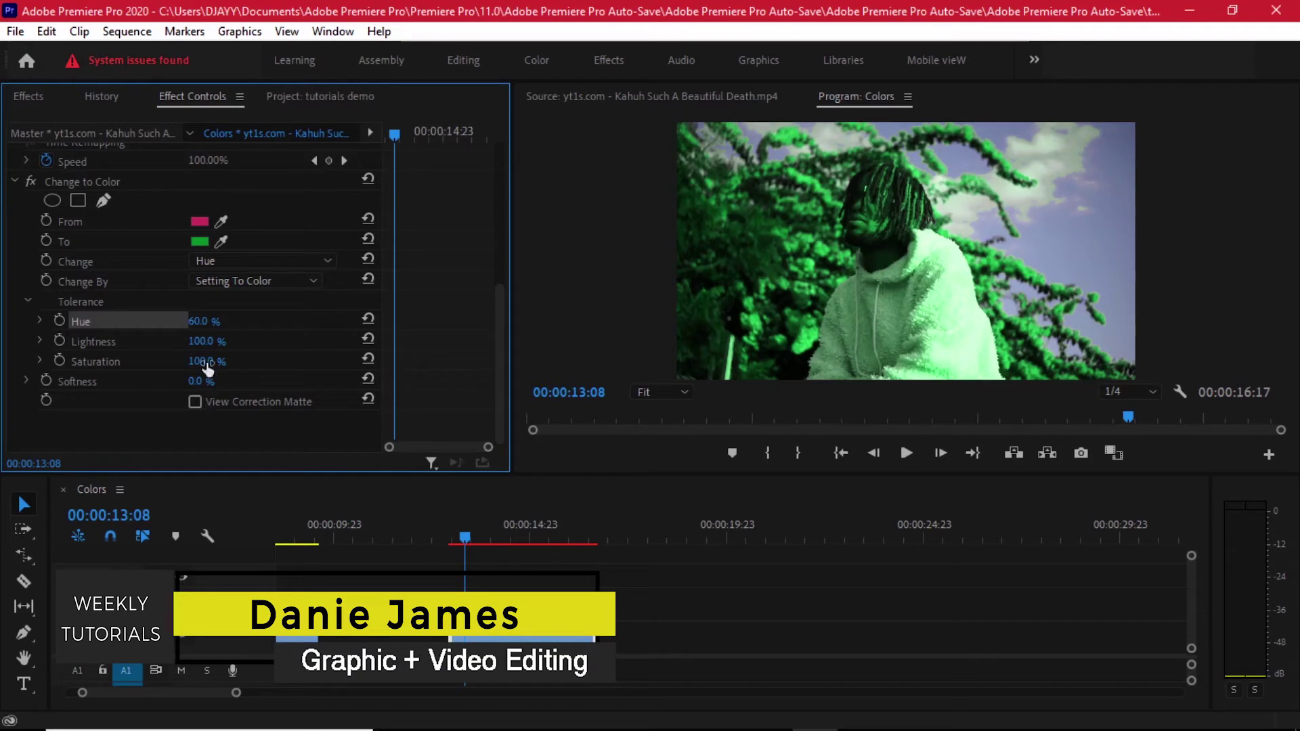
text(100)
key(Return)
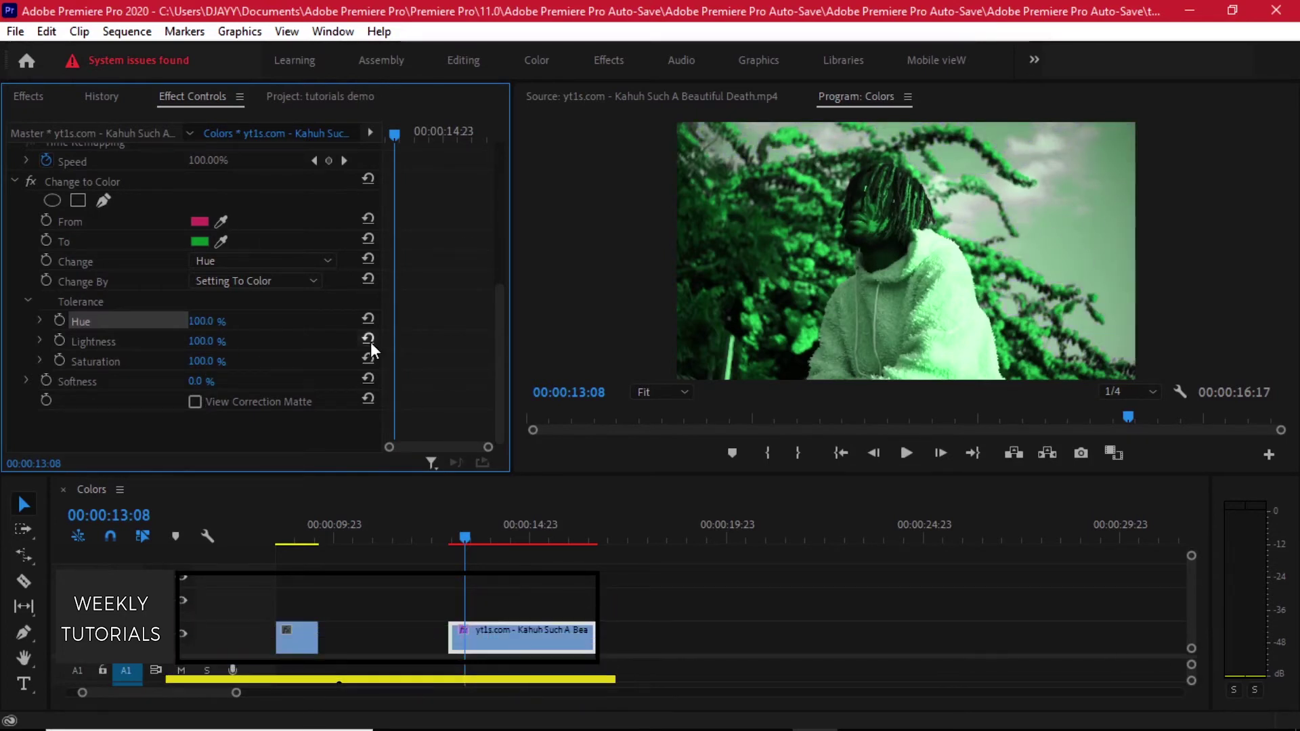
- Set the Hue tolerance to 32.2% and check the recolored clip at 00:00:13:23
drag(210, 323, 154, 323)
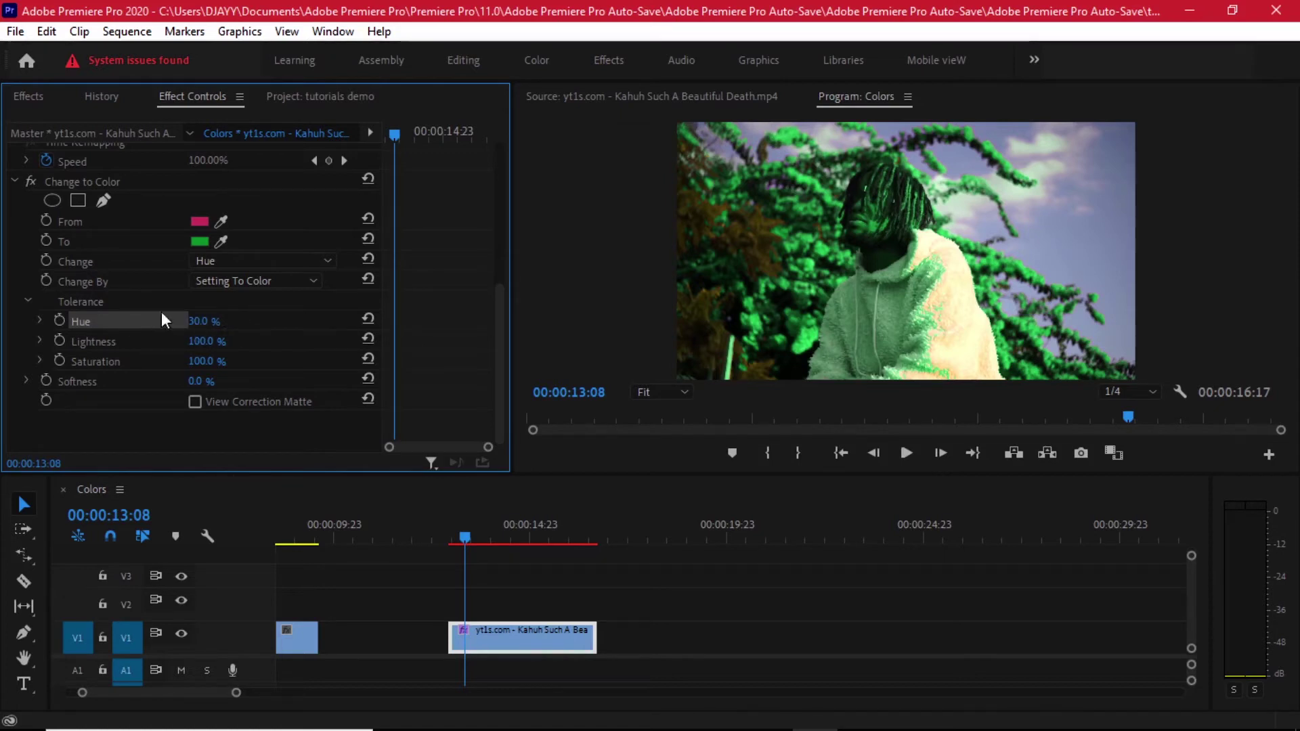
click(39, 321)
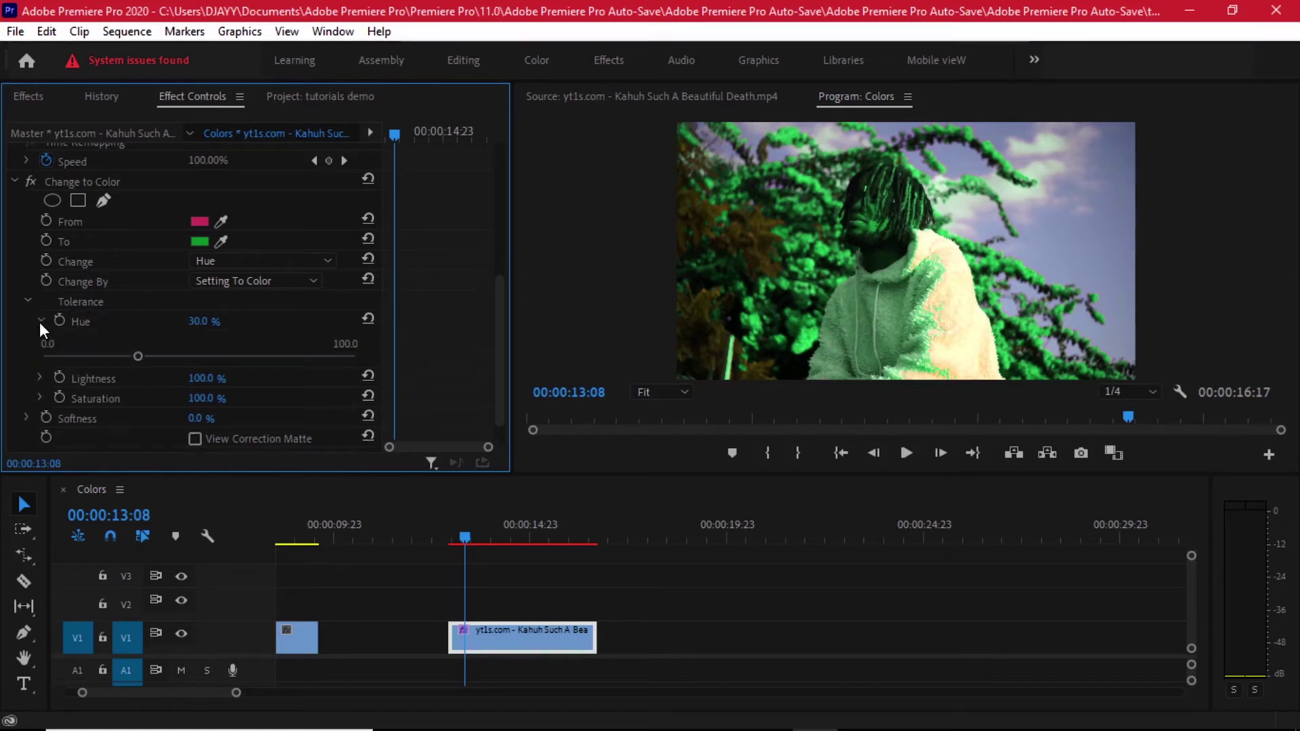
mouse_move(138, 355)
mouse_down()
mouse_move(153, 356)
mouse_move(142, 364)
mouse_up()
scroll(364, 315, down, 1)
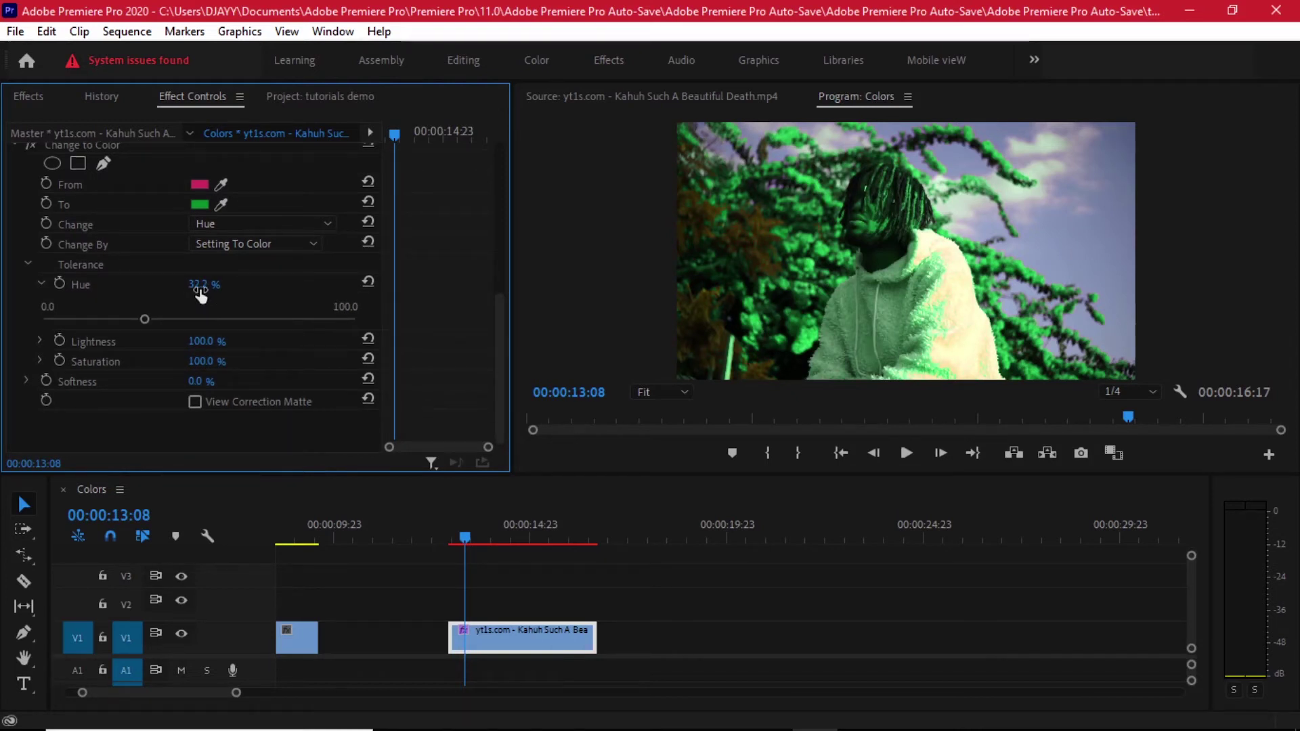
click(95, 385)
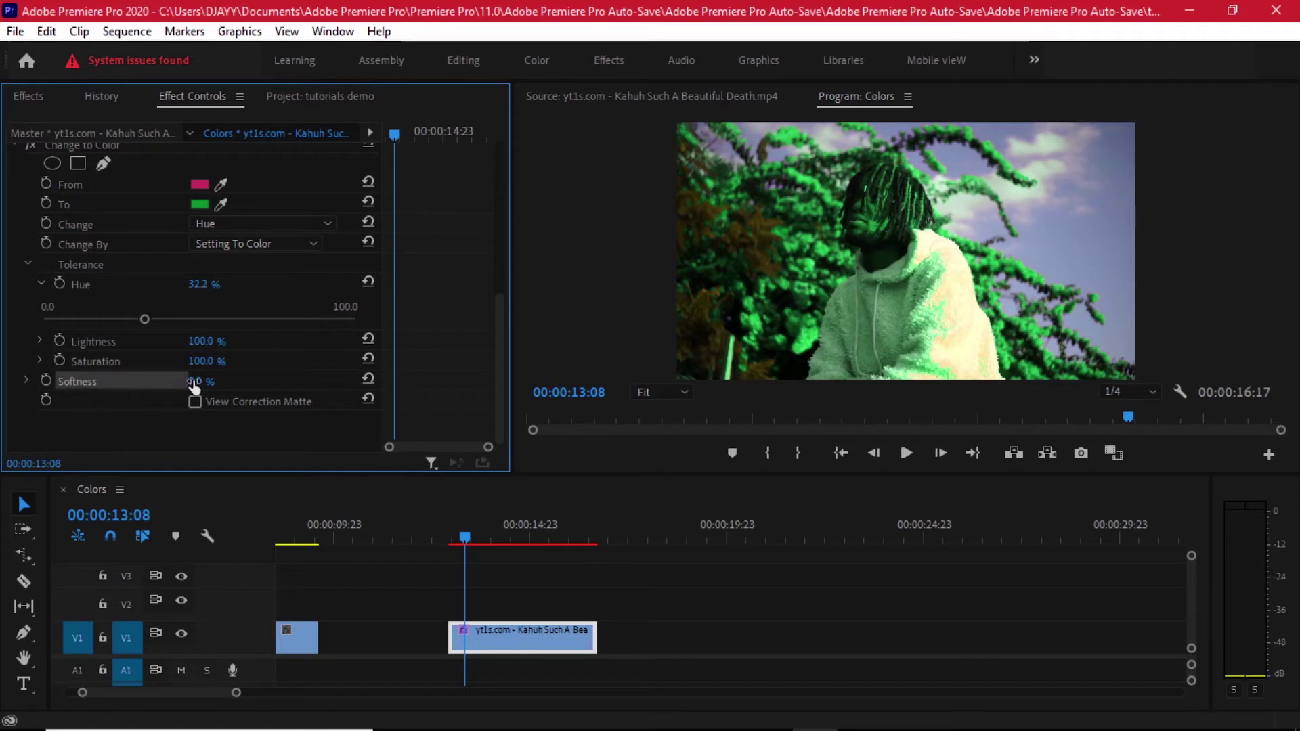
mouse_move(477, 538)
mouse_down()
mouse_move(537, 543)
mouse_move(465, 534)
mouse_move(492, 538)
mouse_up()
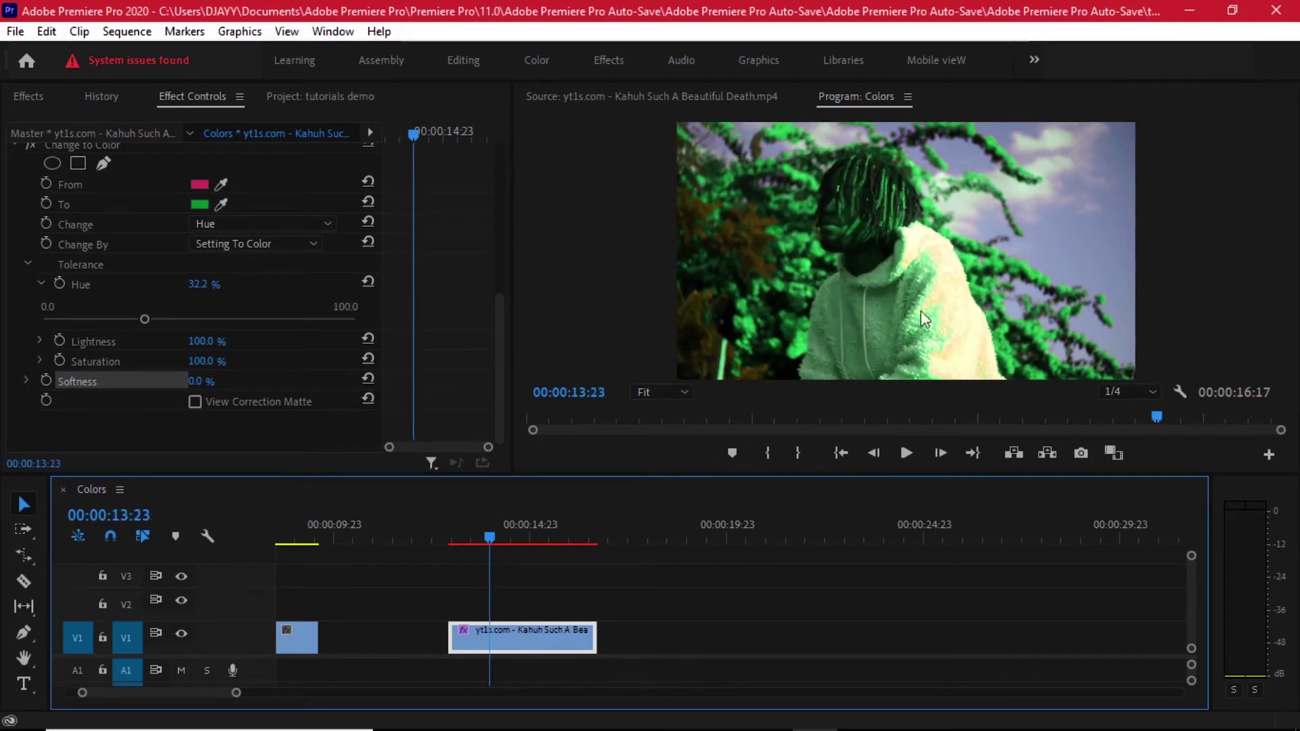
- Start a freehand mask on the Change to Color effect at 00:00:12:22, placing its first points along the jacket's lower right edge
drag(500, 367, 503, 288)
click(115, 313)
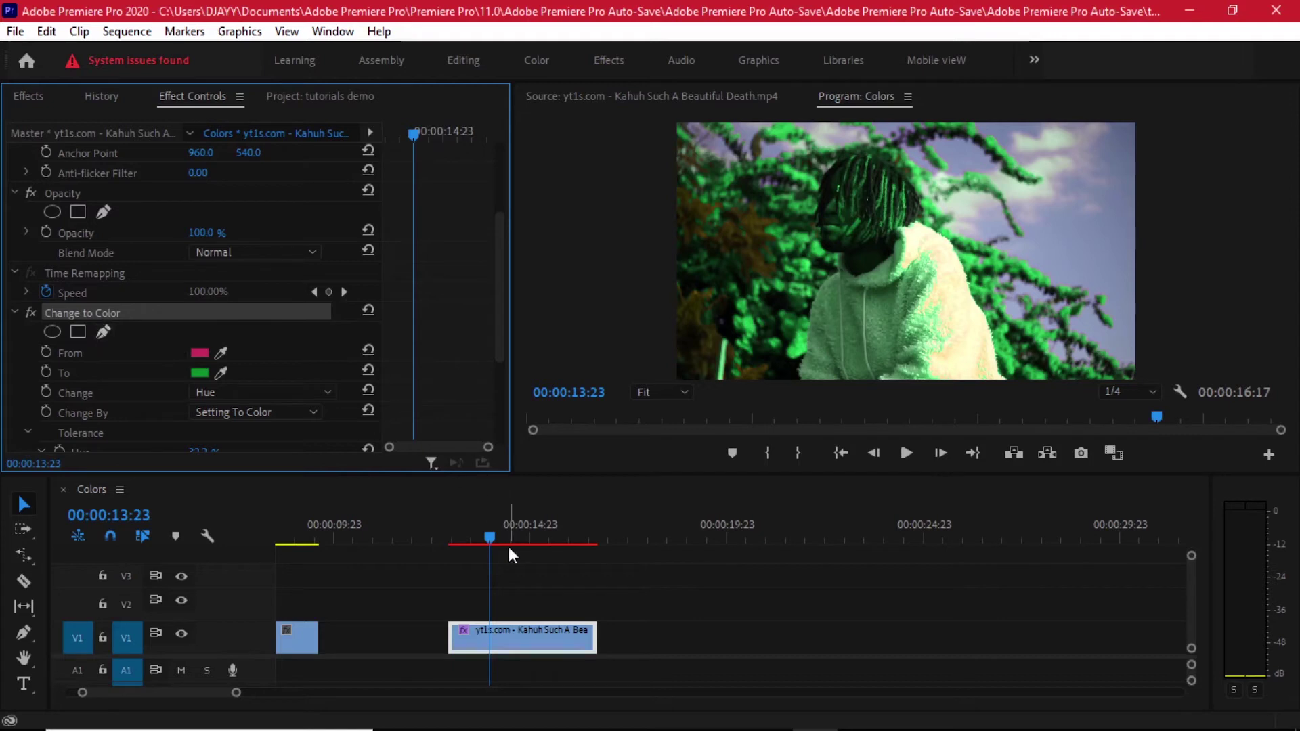
click(450, 538)
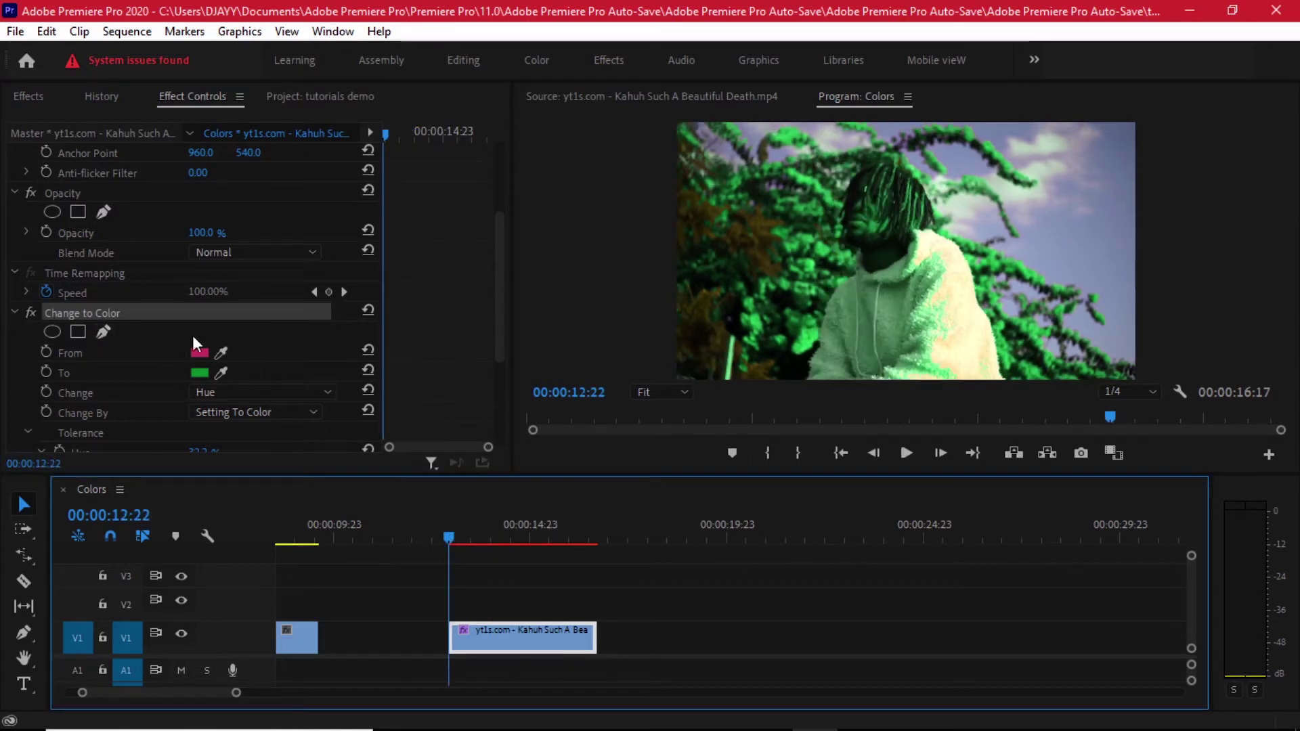
click(104, 332)
click(843, 96)
key(grave)
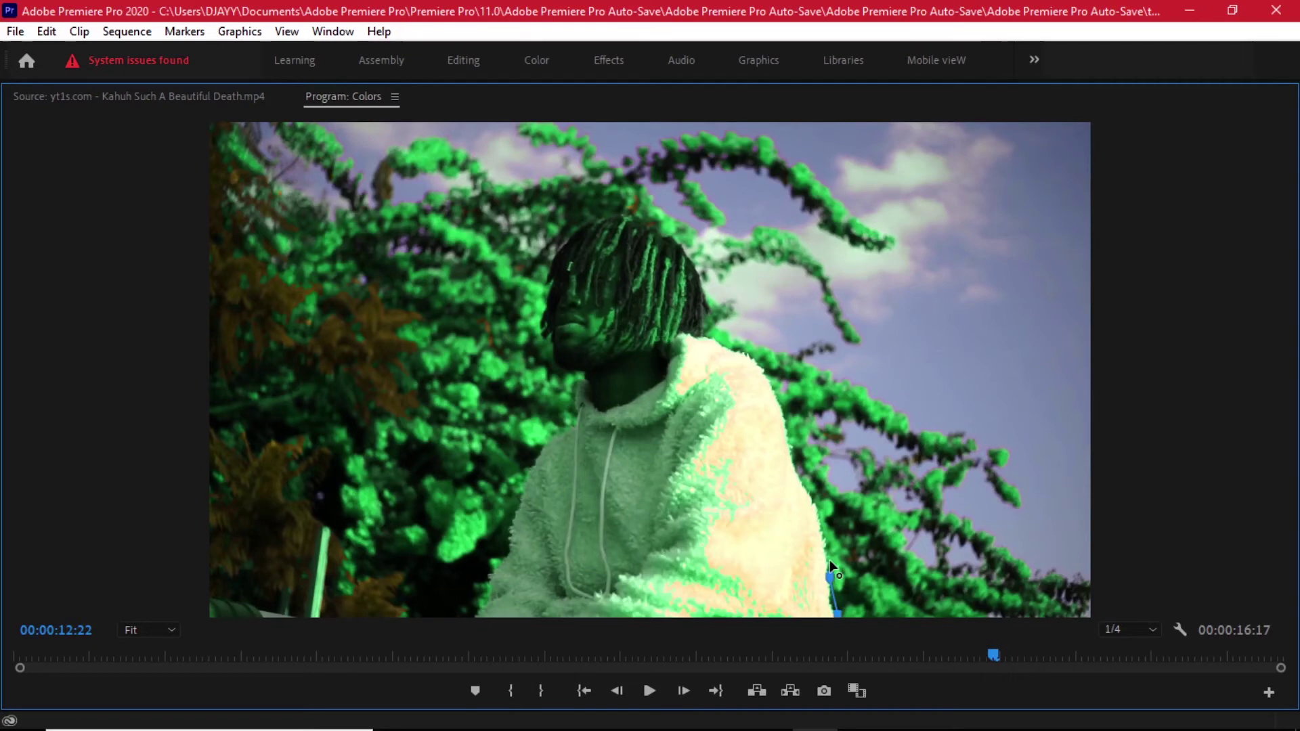
click(820, 506)
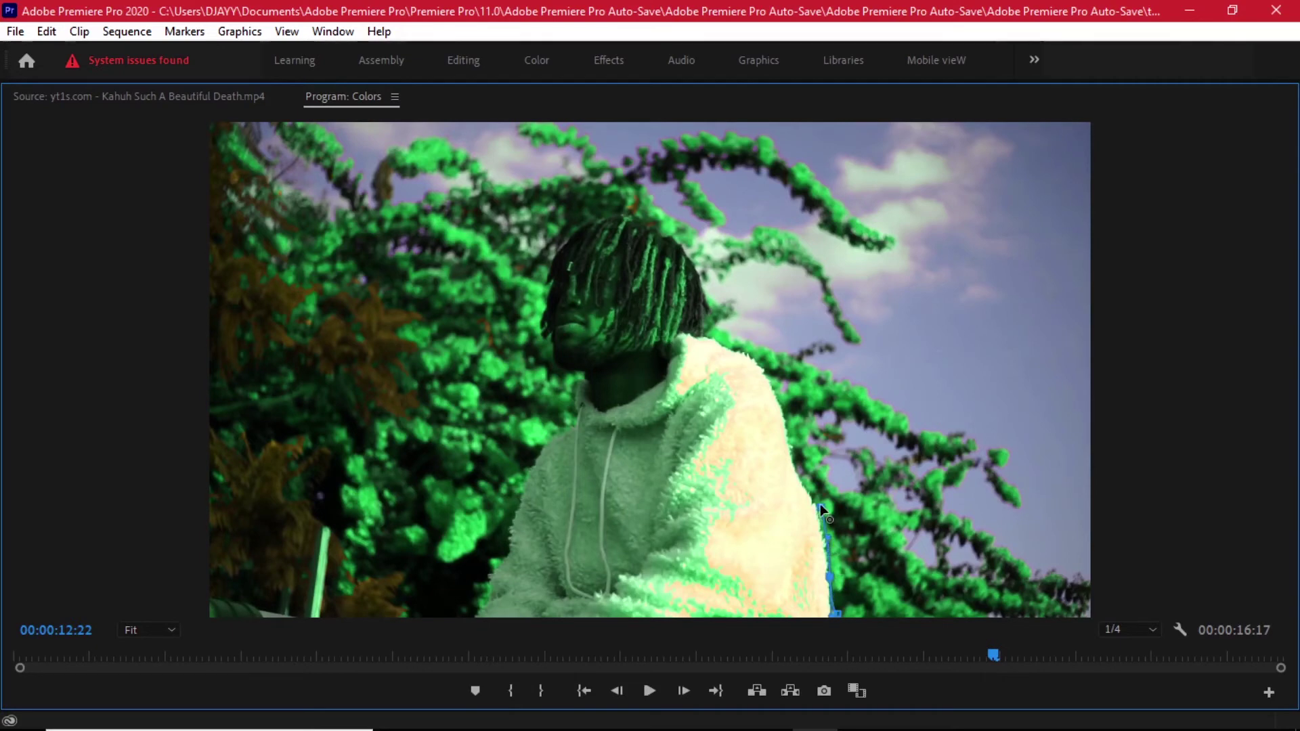
click(135, 630)
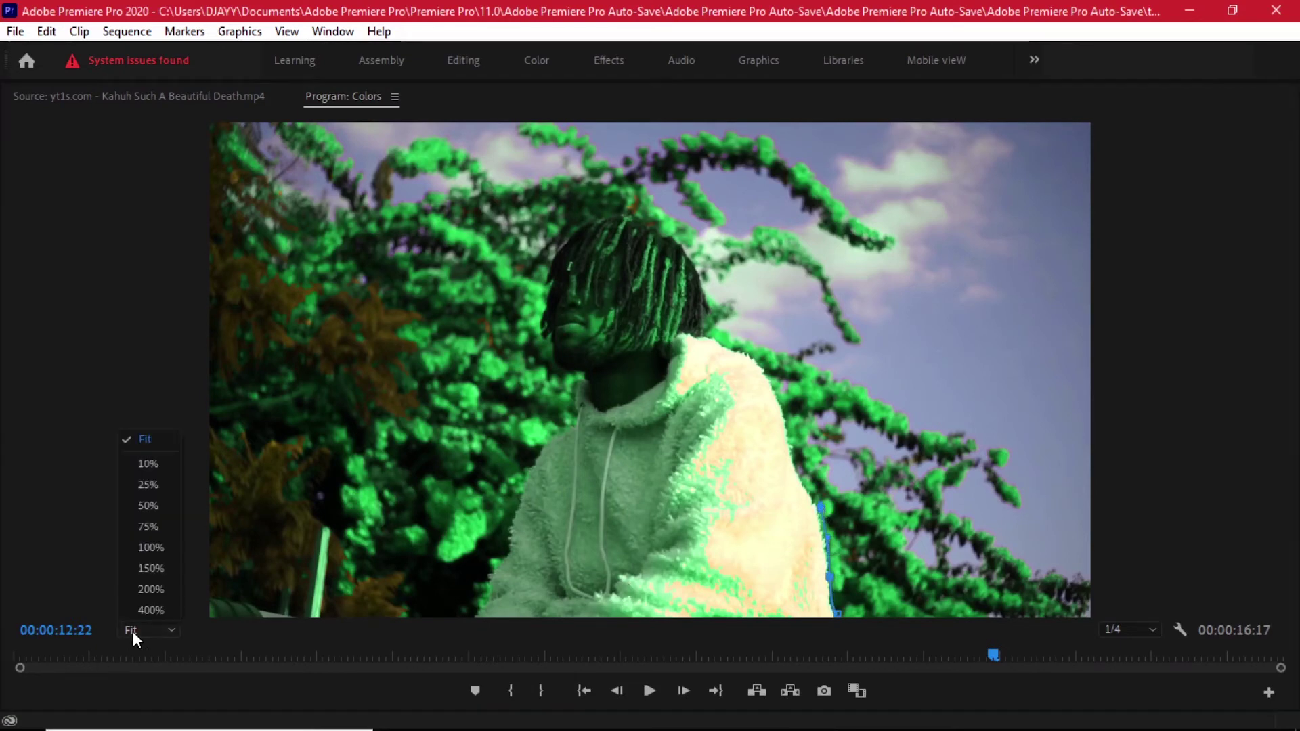
click(153, 552)
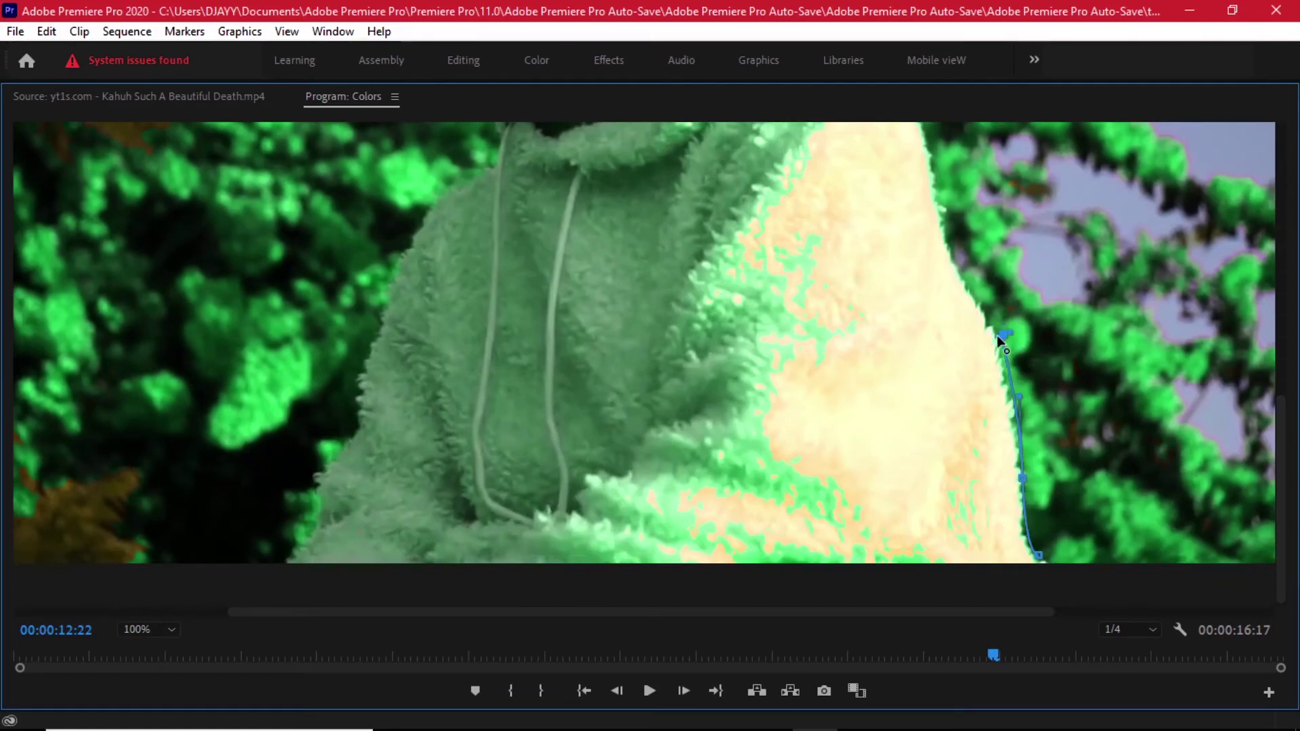
- Redo the misplaced mask points and trace the jacket's right edge up over the shoulder to the hair
key(ctrl+z)
key(ctrl+z)
drag(1007, 409, 1015, 419)
key(ctrl+z)
click(1015, 423)
drag(995, 354, 994, 337)
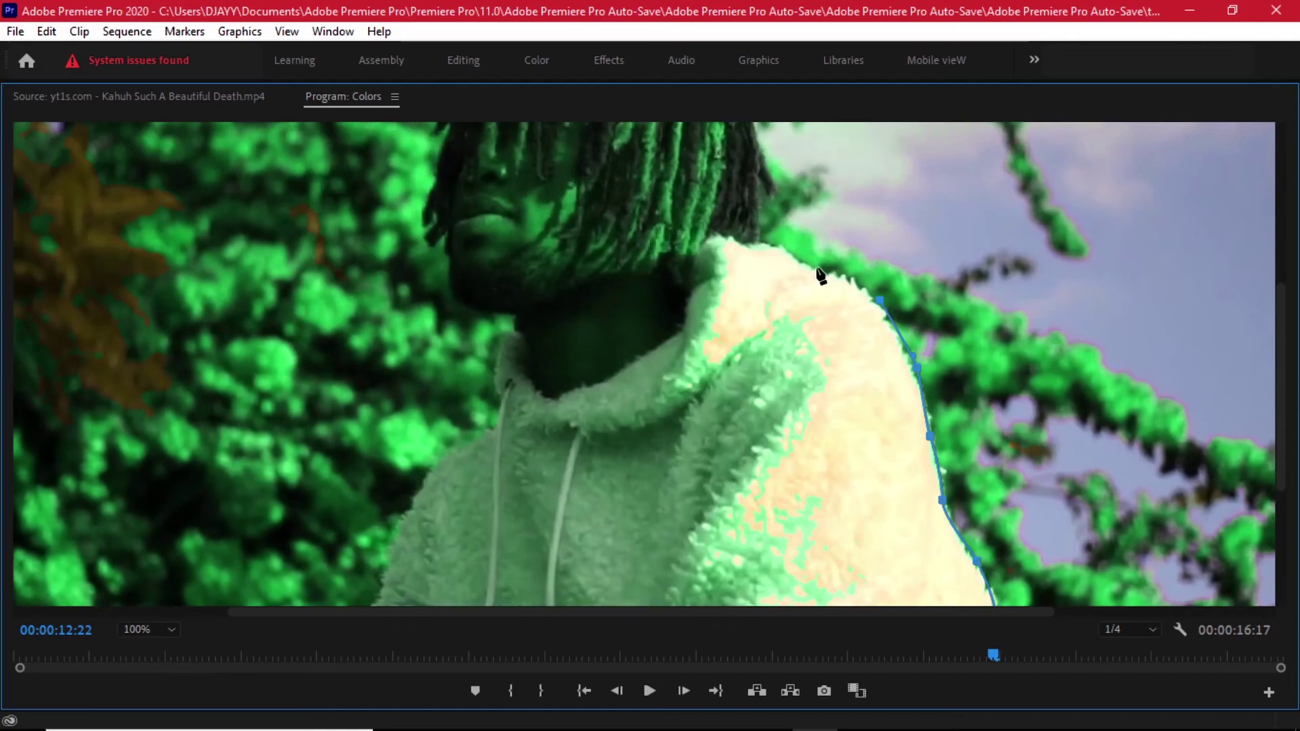
drag(815, 266, 804, 264)
drag(761, 238, 758, 223)
drag(1279, 293, 1255, 199)
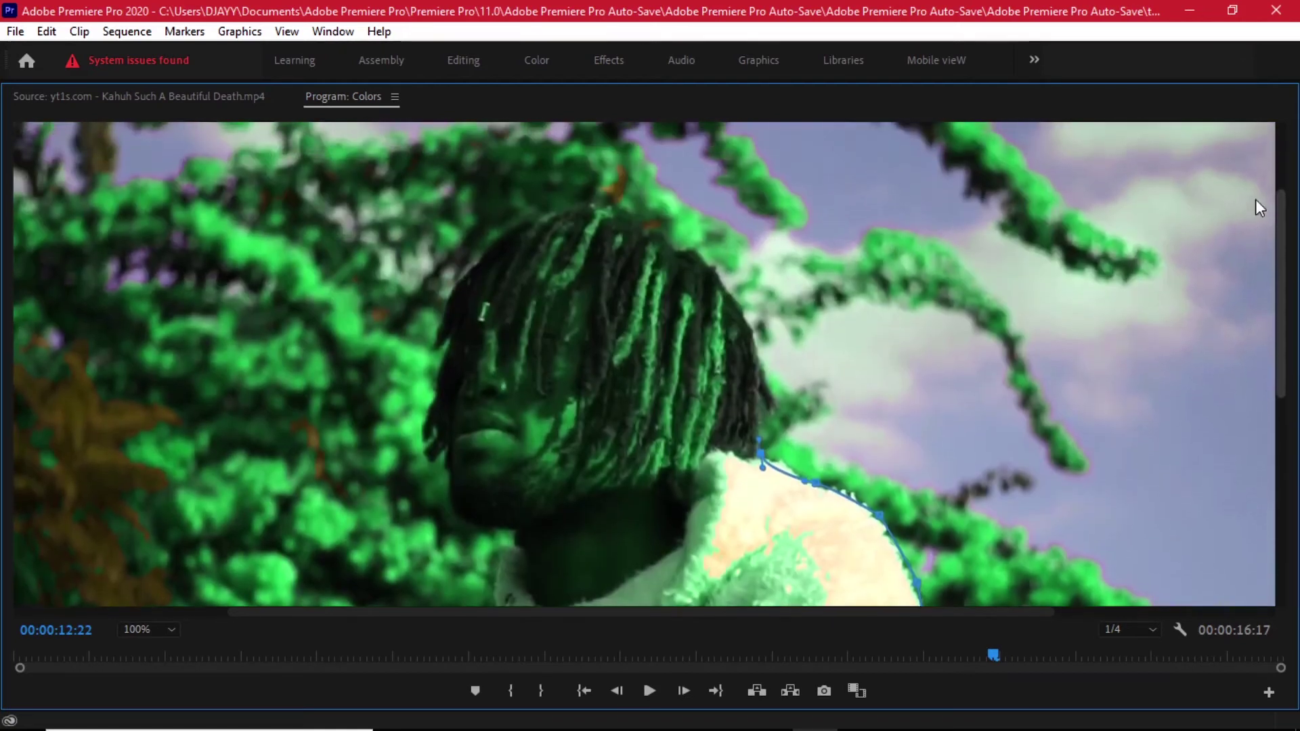
- Continue the mask path up the back of the head, over the hair and down to the front of the face
click(758, 398)
drag(763, 371, 741, 327)
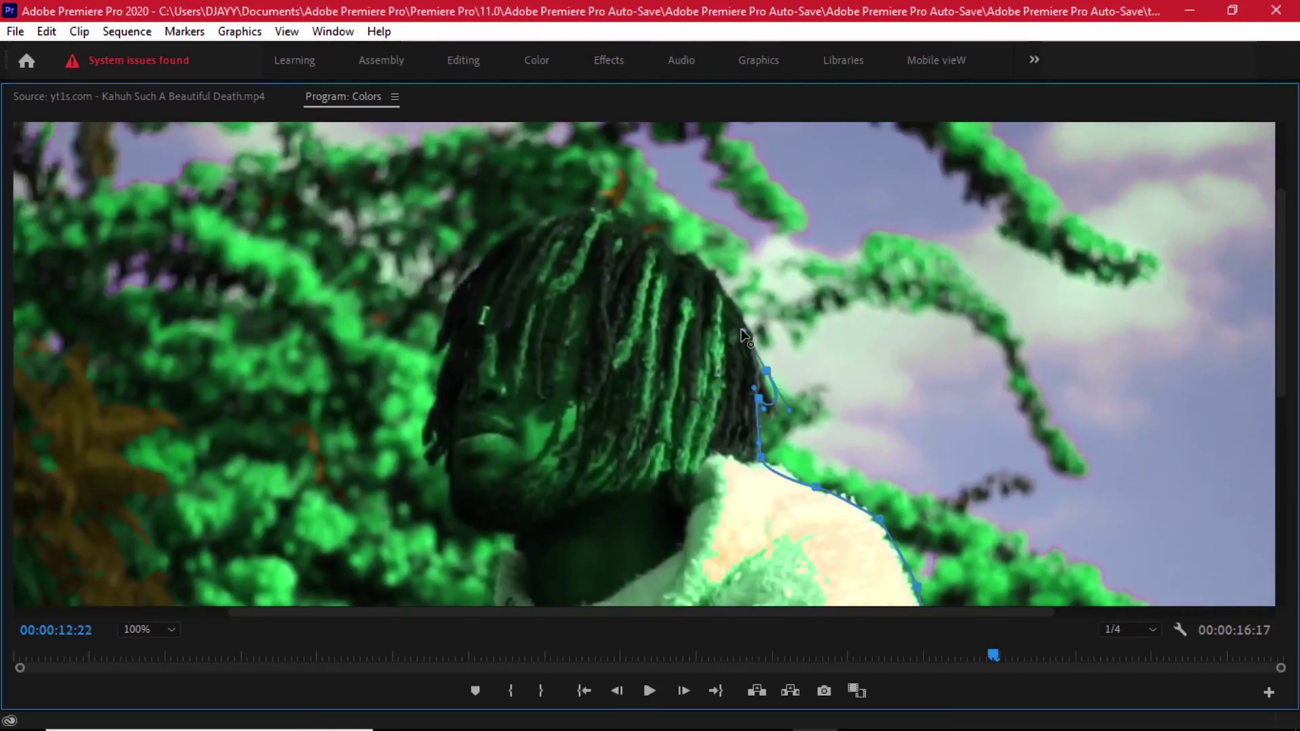
click(726, 293)
click(692, 253)
click(655, 229)
click(599, 211)
click(561, 208)
click(517, 226)
click(496, 243)
click(471, 270)
click(444, 310)
click(438, 350)
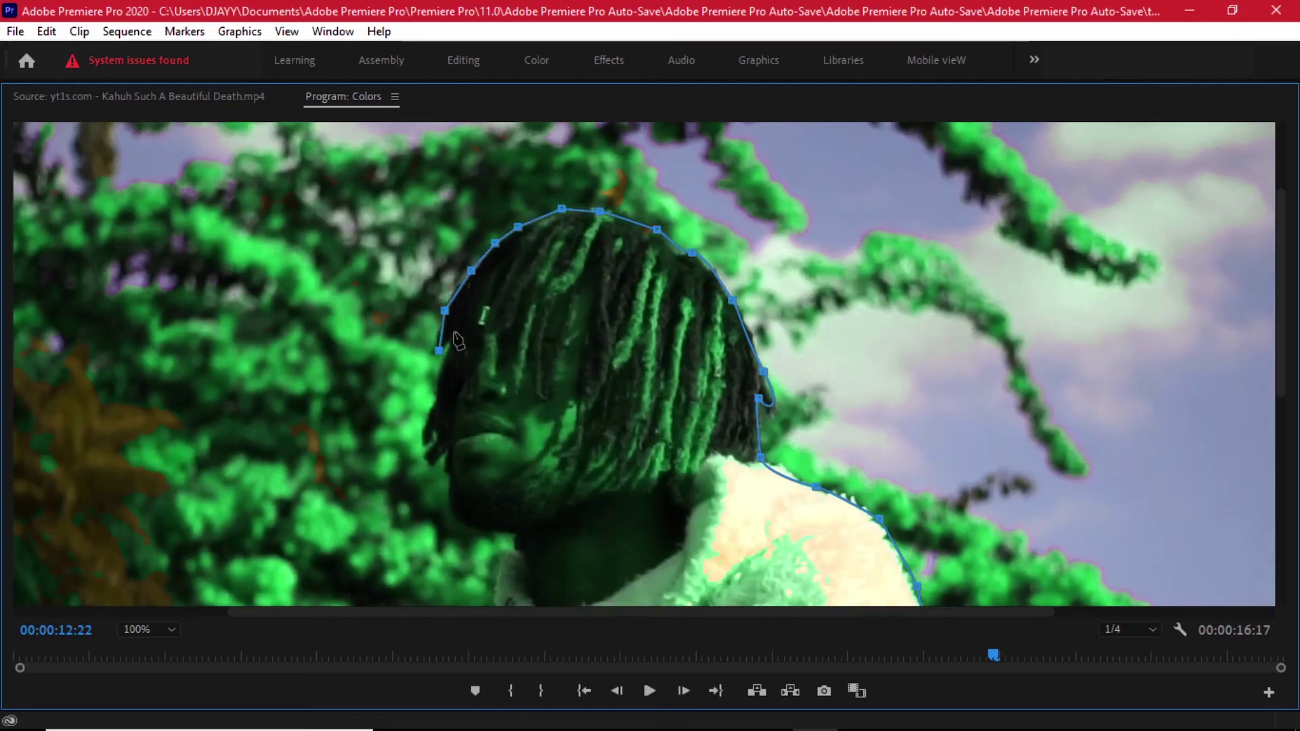
click(434, 383)
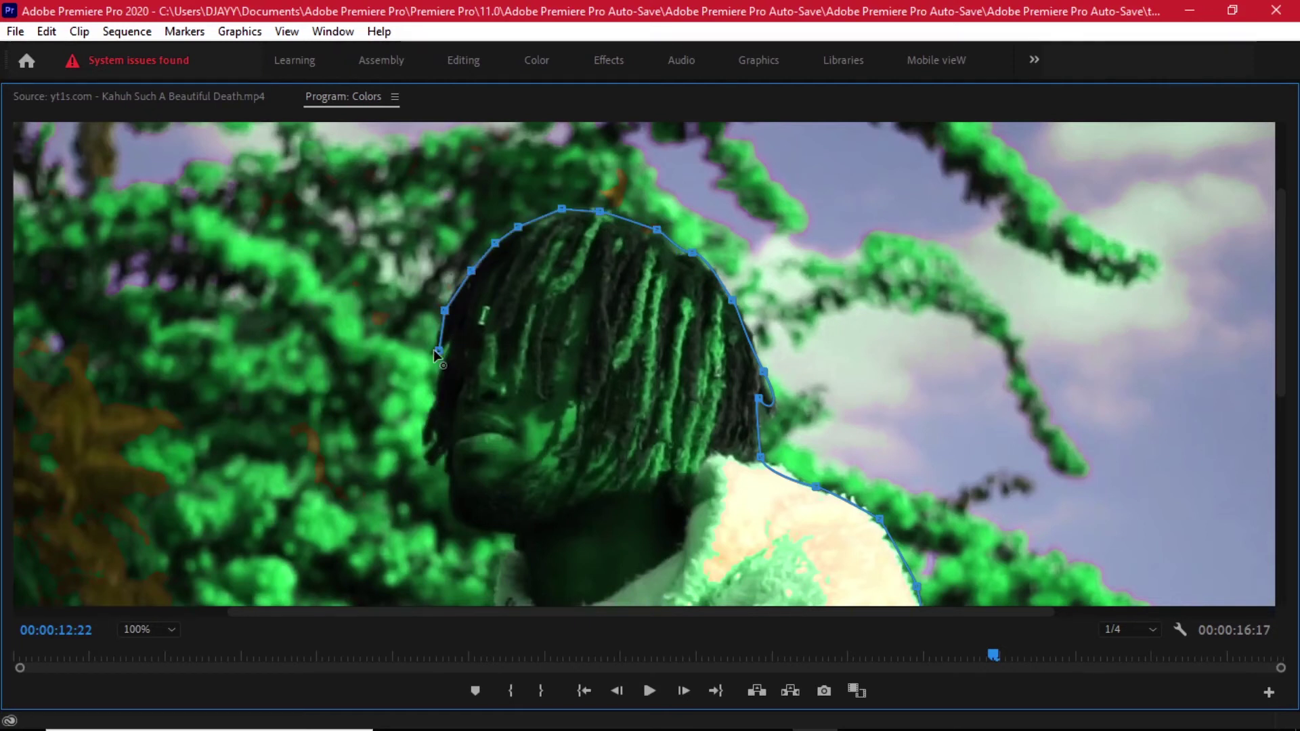
- Continue the mask path around the face and chin, down the neck and along the jacket's left shoulder
click(426, 435)
click(440, 453)
click(448, 478)
click(458, 520)
click(516, 538)
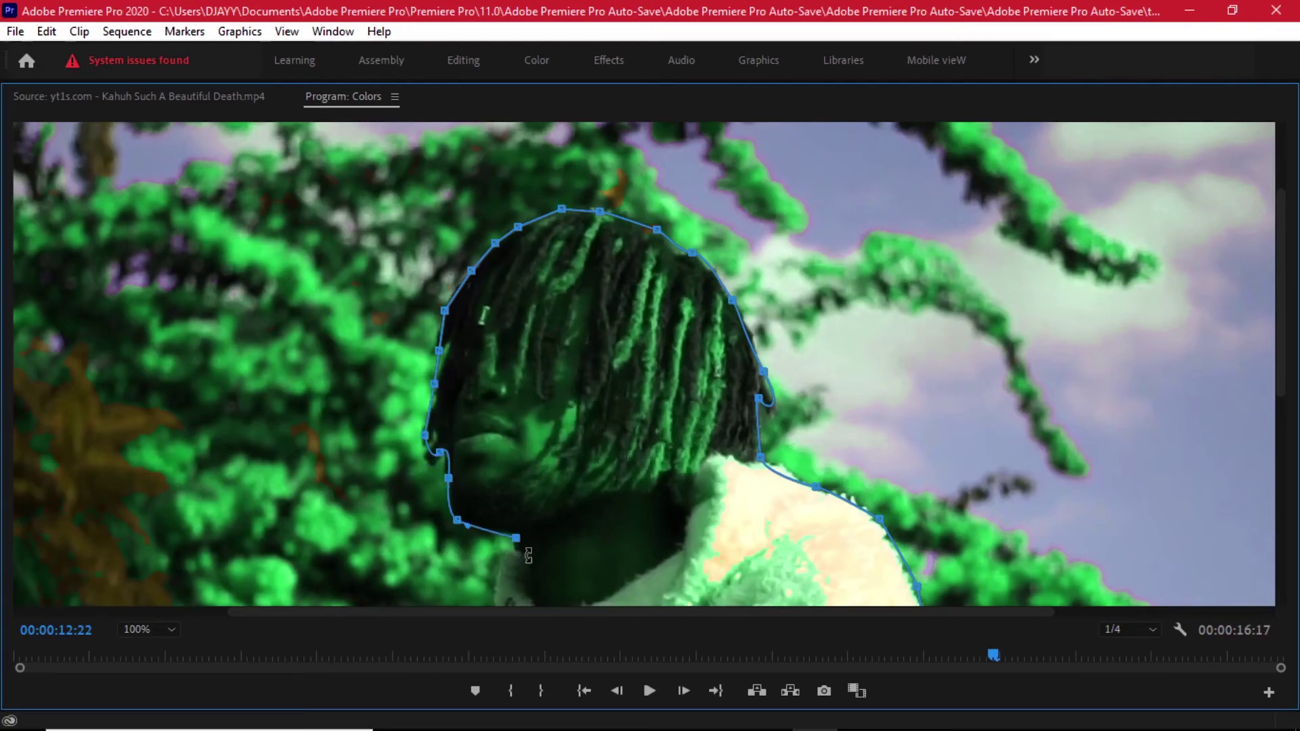
scroll(501, 330, down, 3)
click(502, 330)
click(498, 370)
click(491, 411)
click(440, 446)
click(417, 478)
click(391, 518)
- Trace the mask down the jacket's left edge, along the bottom of the frame, and close it at its starting point
scroll(492, 534, down, 3)
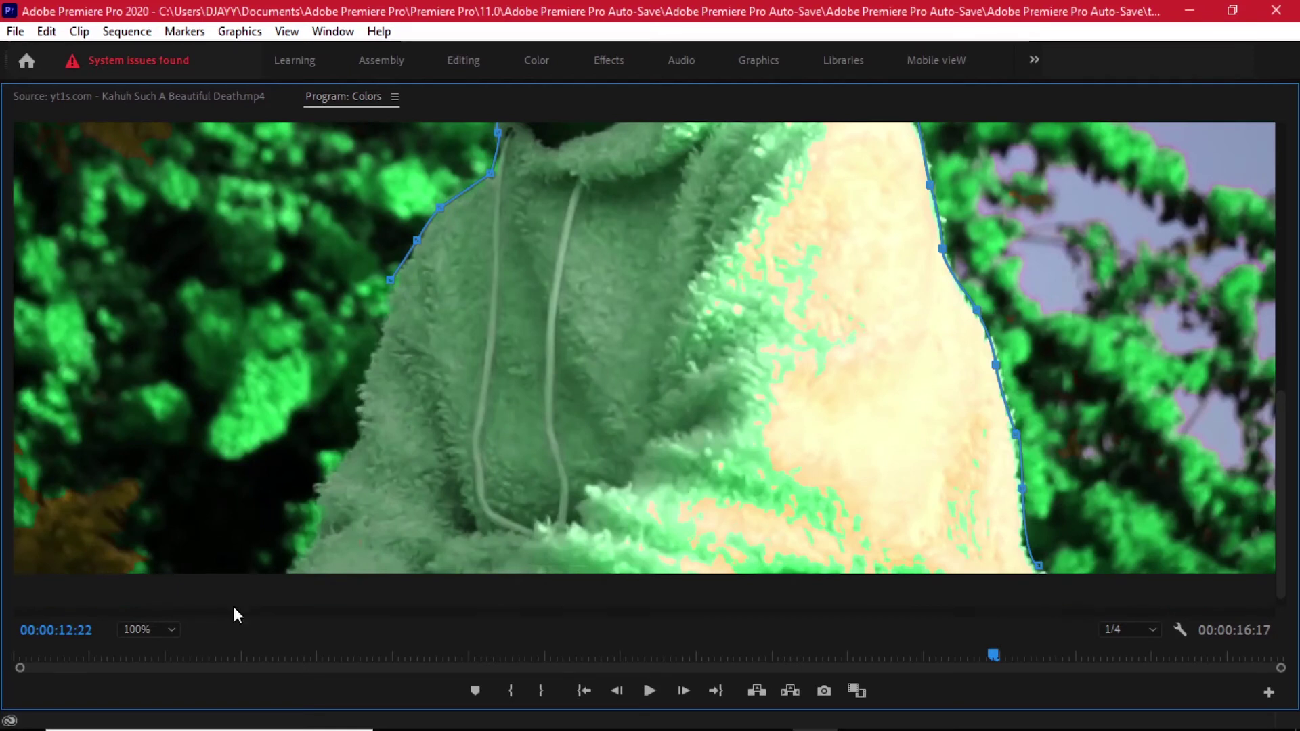
click(386, 319)
click(369, 361)
click(356, 431)
click(345, 461)
click(326, 479)
click(321, 515)
click(309, 543)
click(272, 579)
click(373, 580)
click(1037, 566)
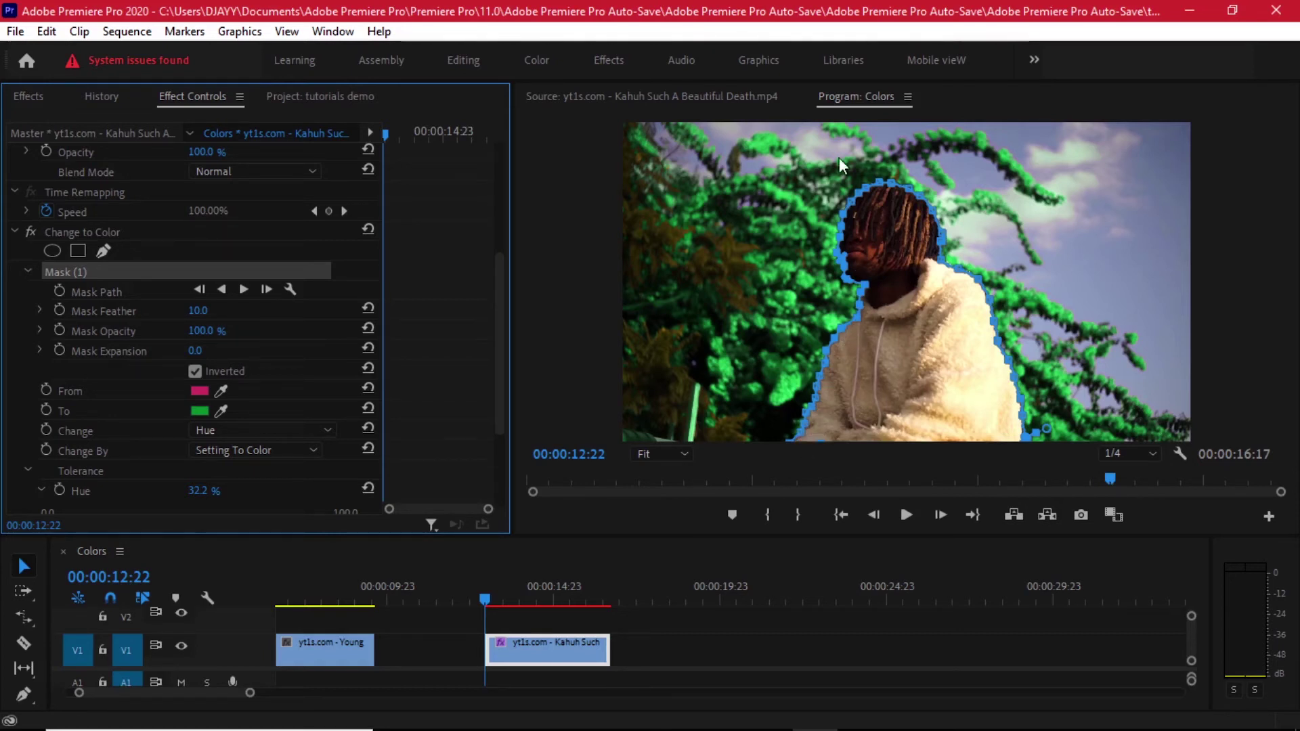
- Turn on Mask Path keyframing at 00:00:12:22 and select Mask (1) for editing at 00:00:13:03
click(59, 293)
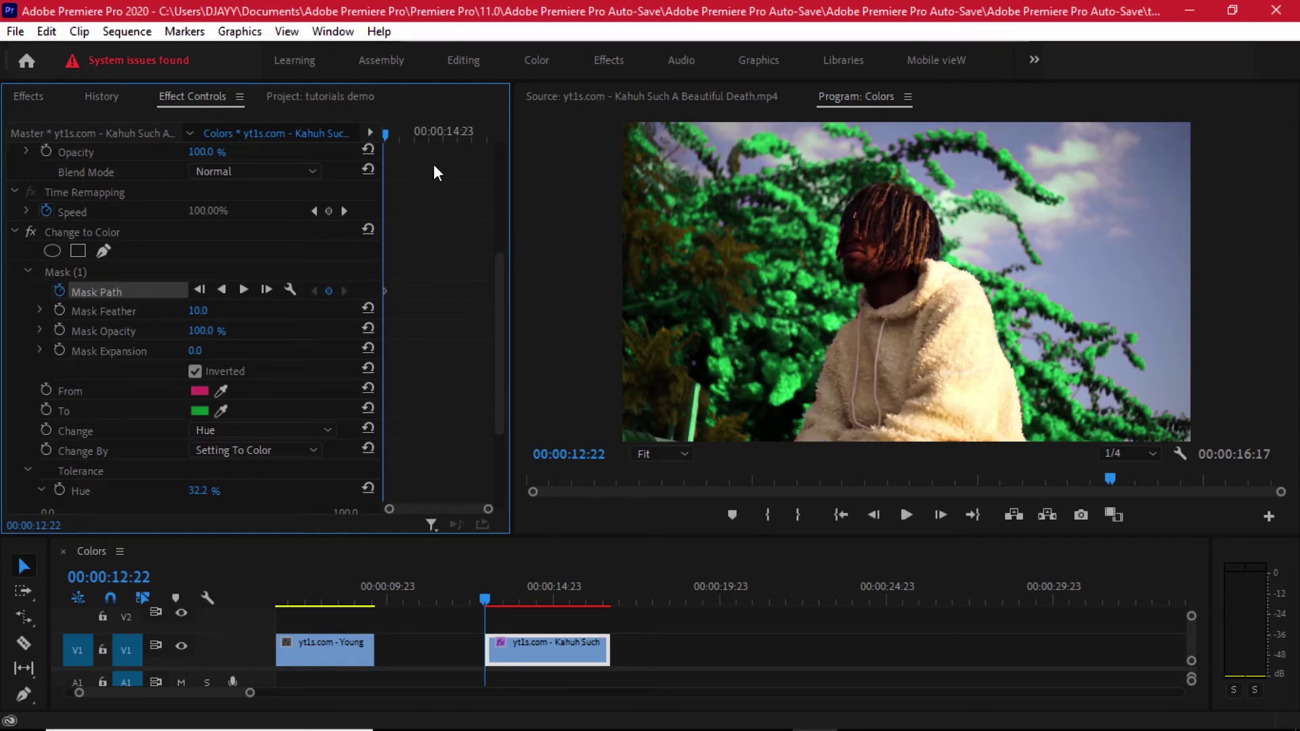
key(shift+Right)
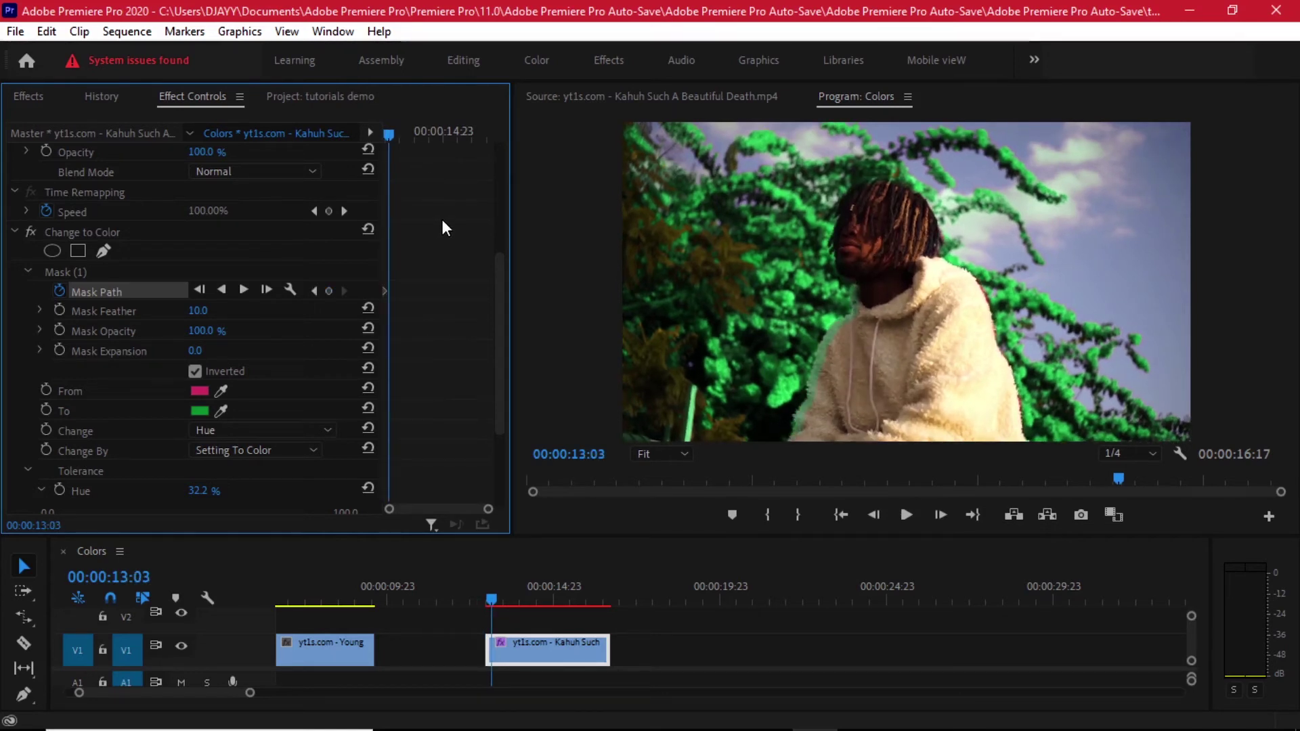
click(77, 271)
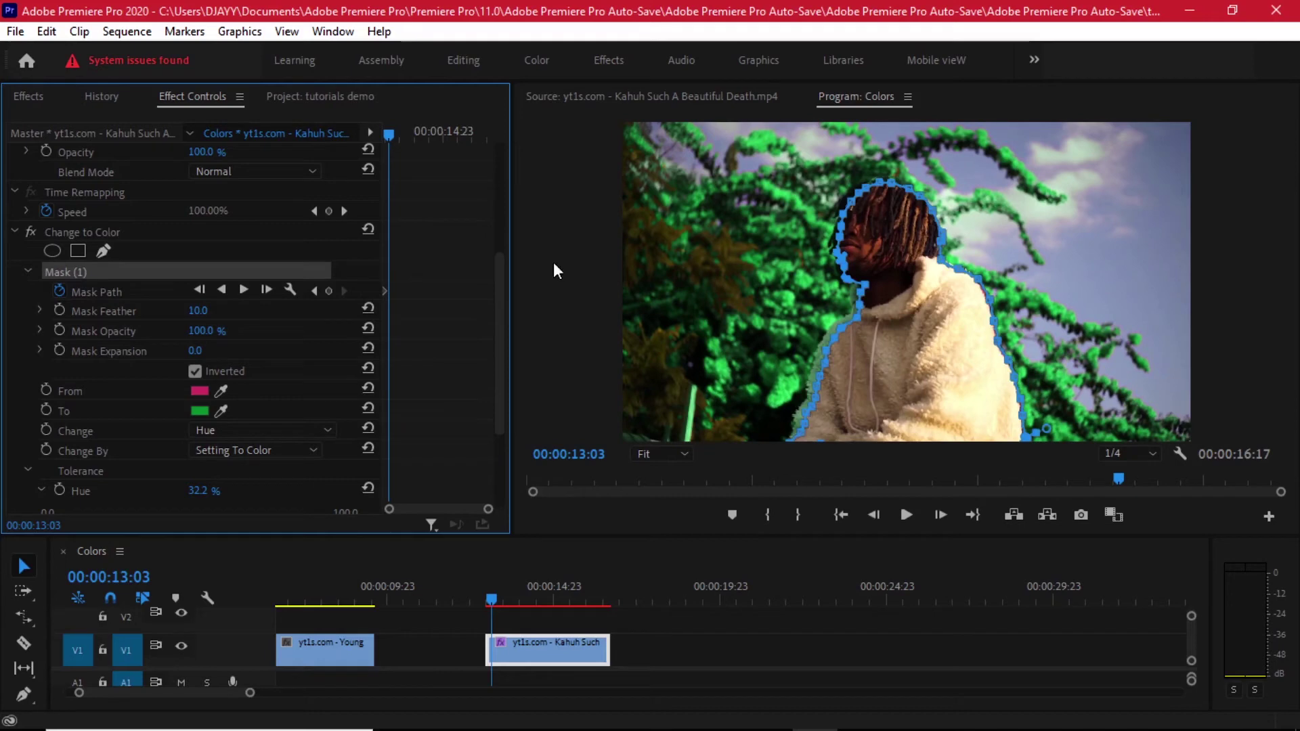
double_click(840, 94)
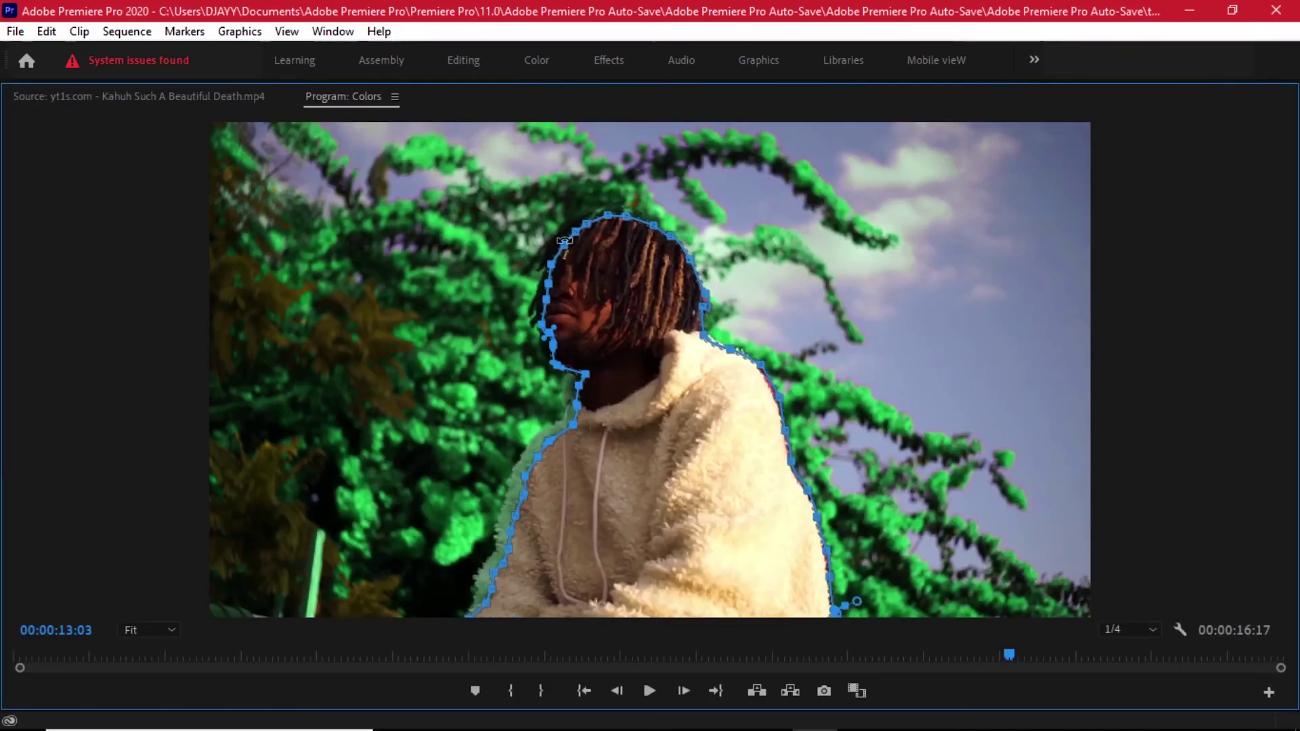
- Reshape the mask at 00:00:13:03 to fit the man's head, neck and the left side of his jacket
drag(586, 224, 574, 225)
key(ctrl+z)
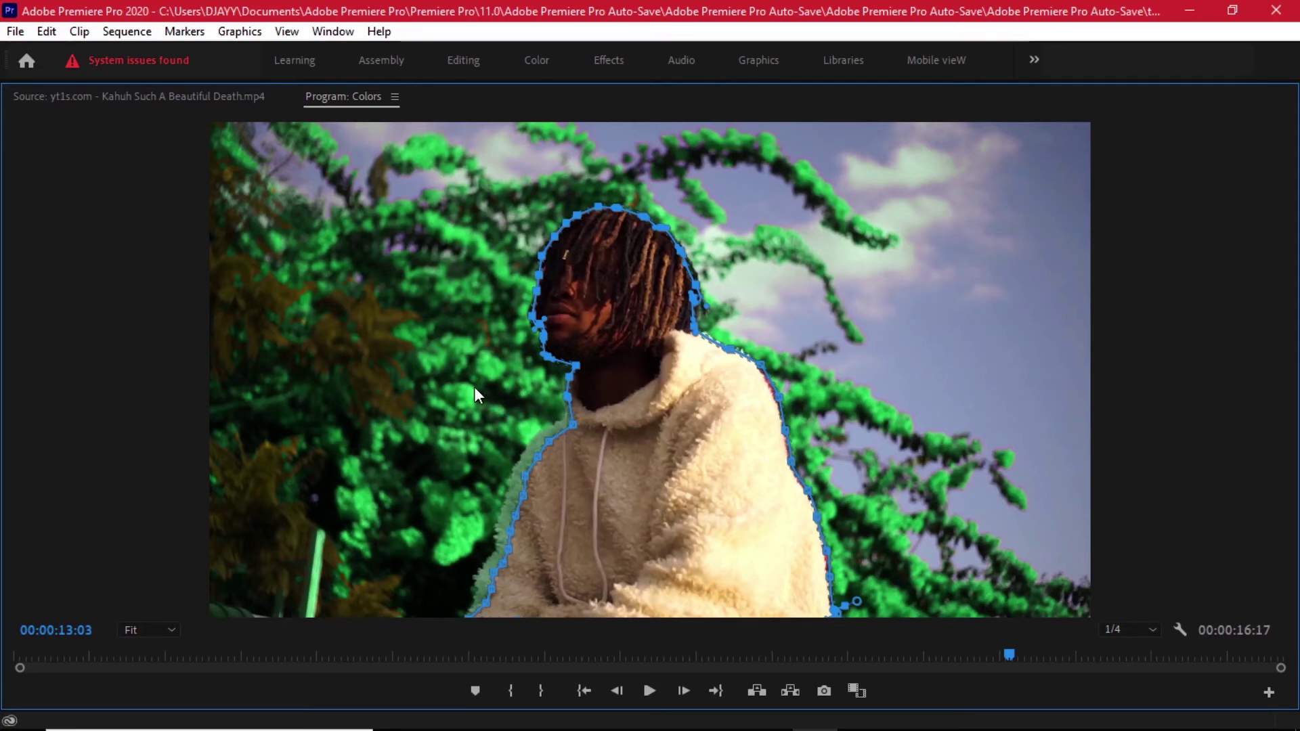
drag(460, 375, 653, 603)
drag(559, 424, 558, 421)
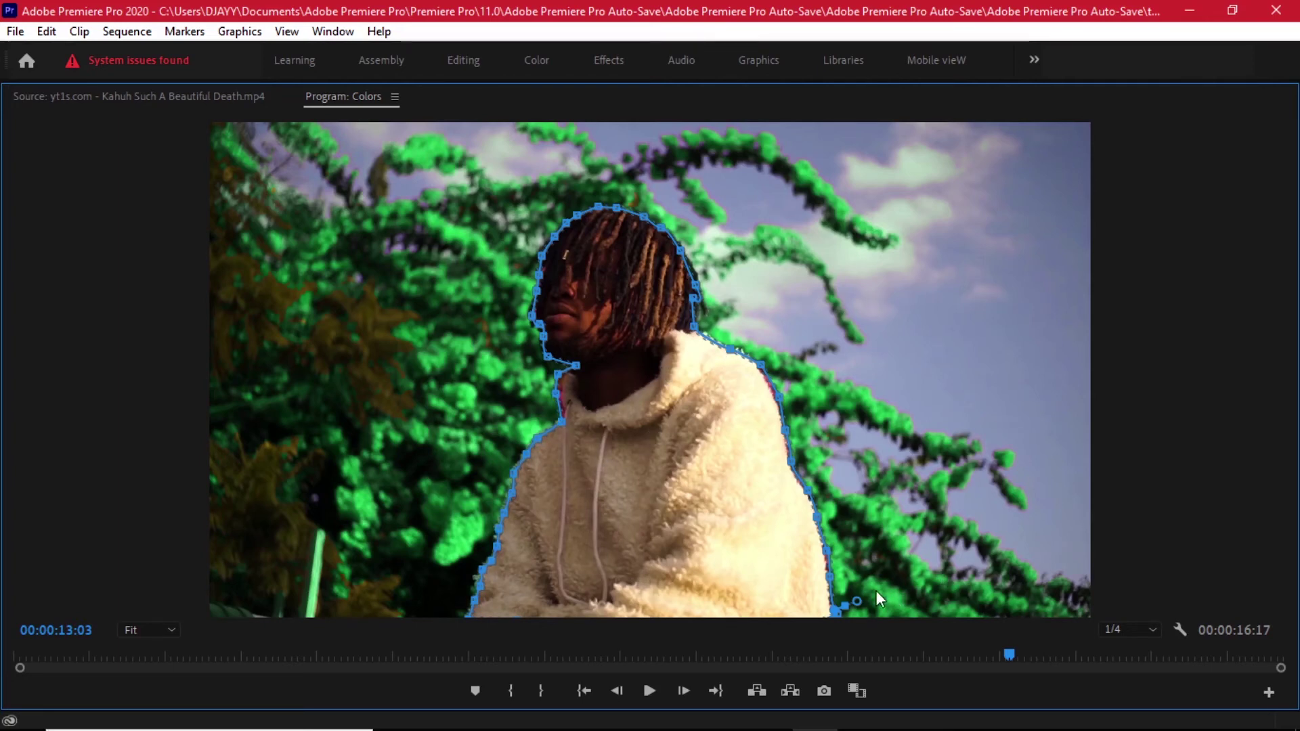
key(grave)
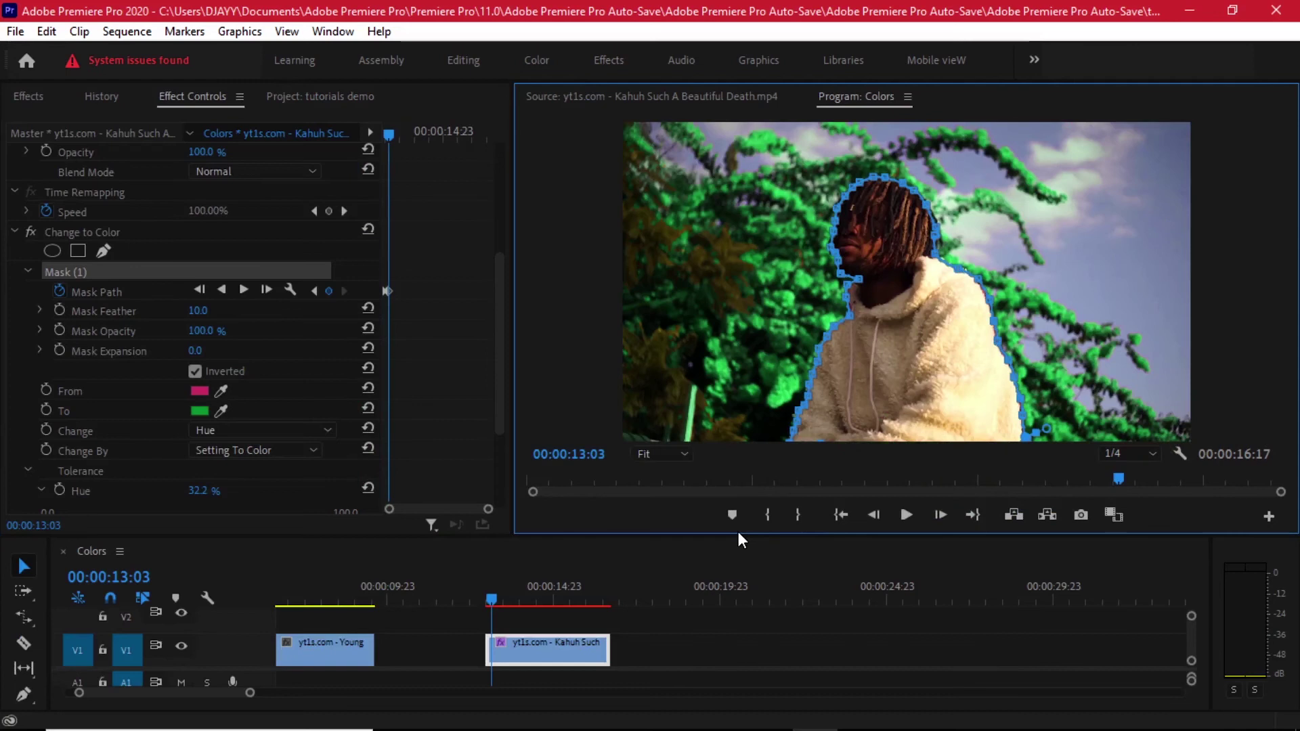
drag(737, 533, 746, 482)
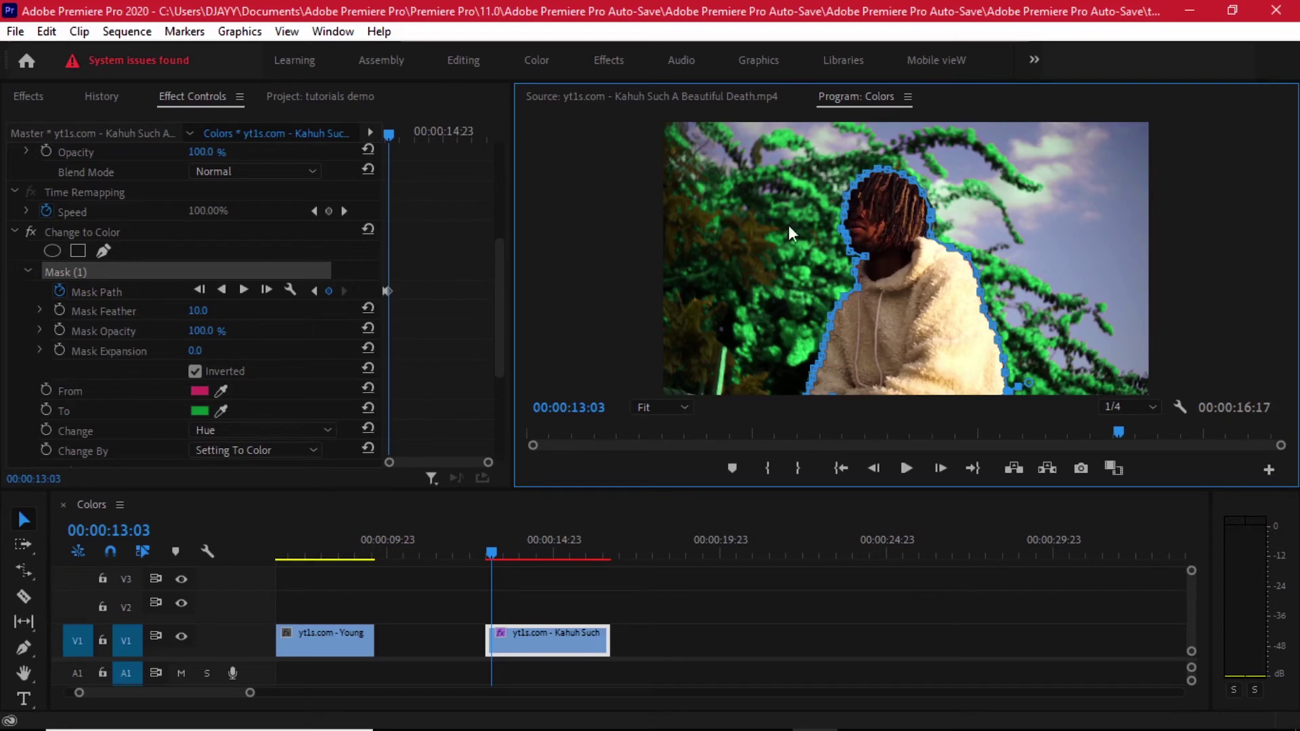
- Fit the mask to the back of the man's head and his right-hand shoulder edge at 00:00:13:13, viewing the frame at 100%
click(486, 551)
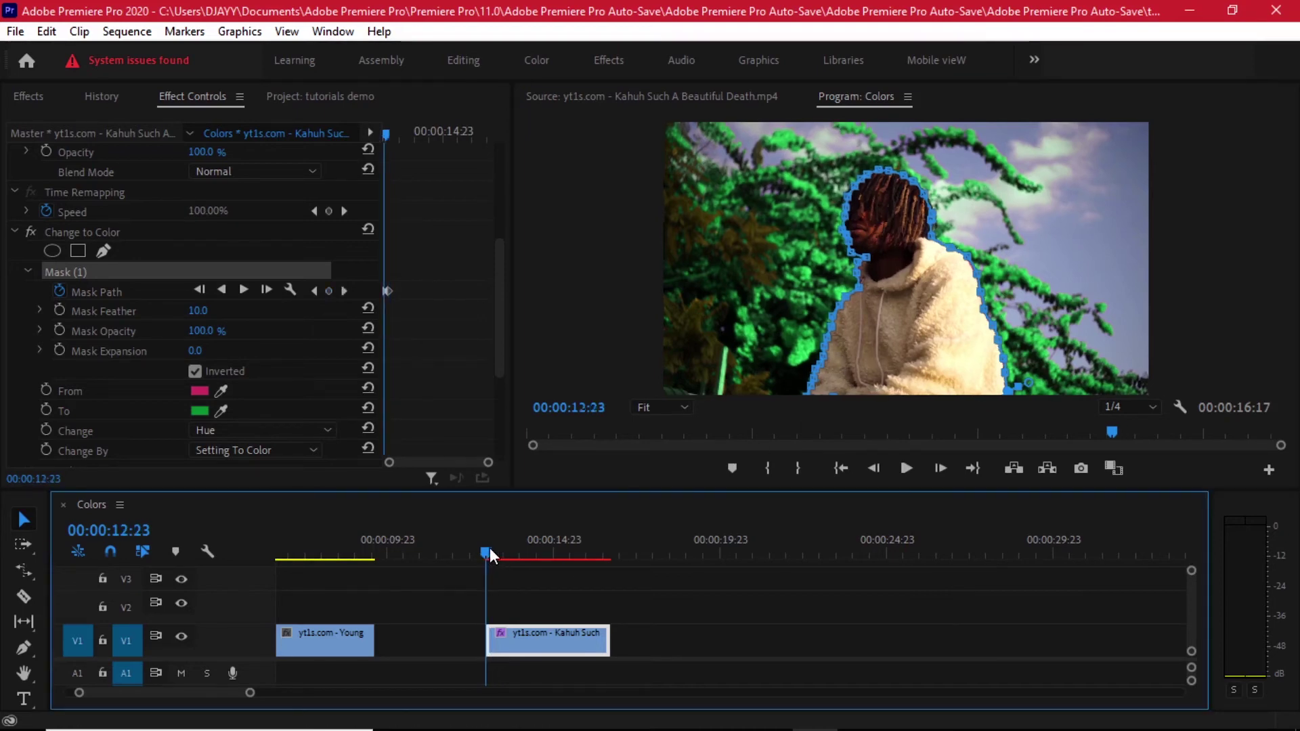
click(727, 671)
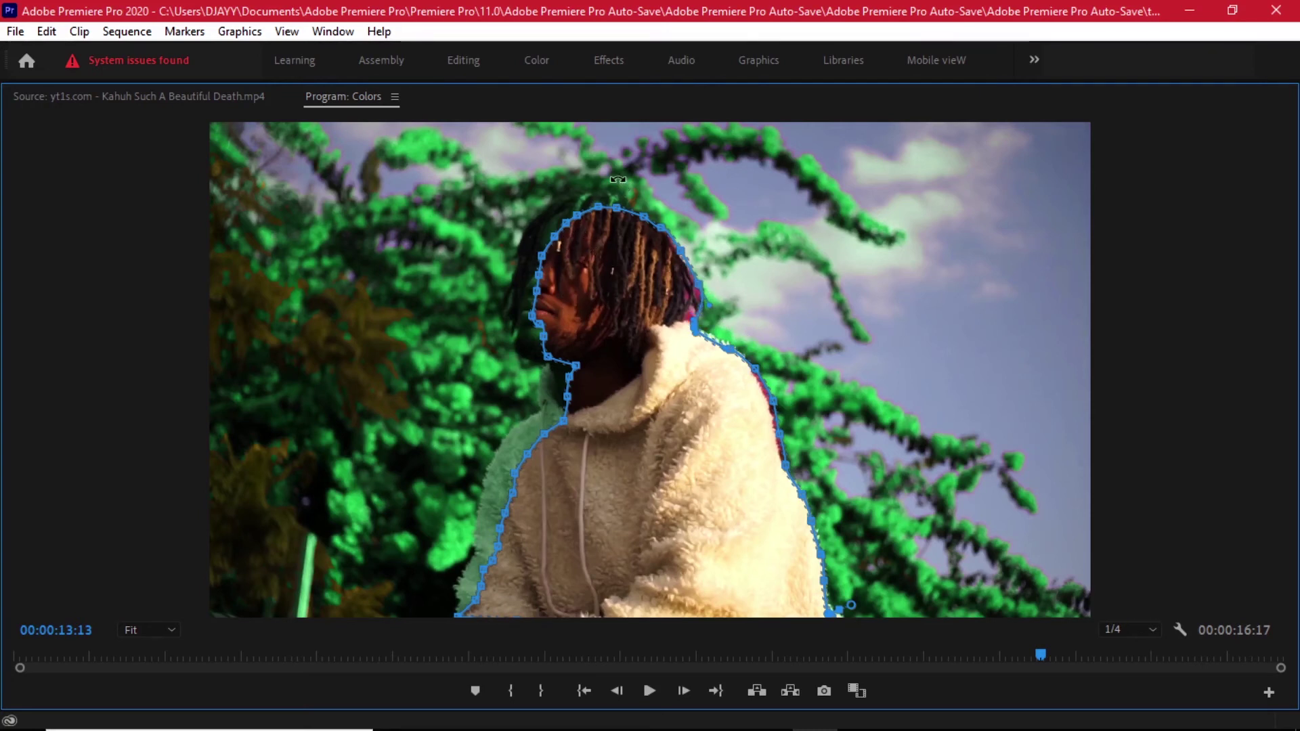
drag(707, 305, 721, 317)
drag(717, 318, 736, 312)
drag(779, 433, 773, 438)
key(alt)
click(149, 629)
click(146, 552)
mouse_move(1278, 371)
mouse_down()
mouse_move(1277, 357)
mouse_move(1276, 367)
mouse_up()
drag(904, 437, 888, 434)
- Raise the mask over the top of the man's hair and widen it around his face at 00:00:13:13
scroll(933, 310, up, 5)
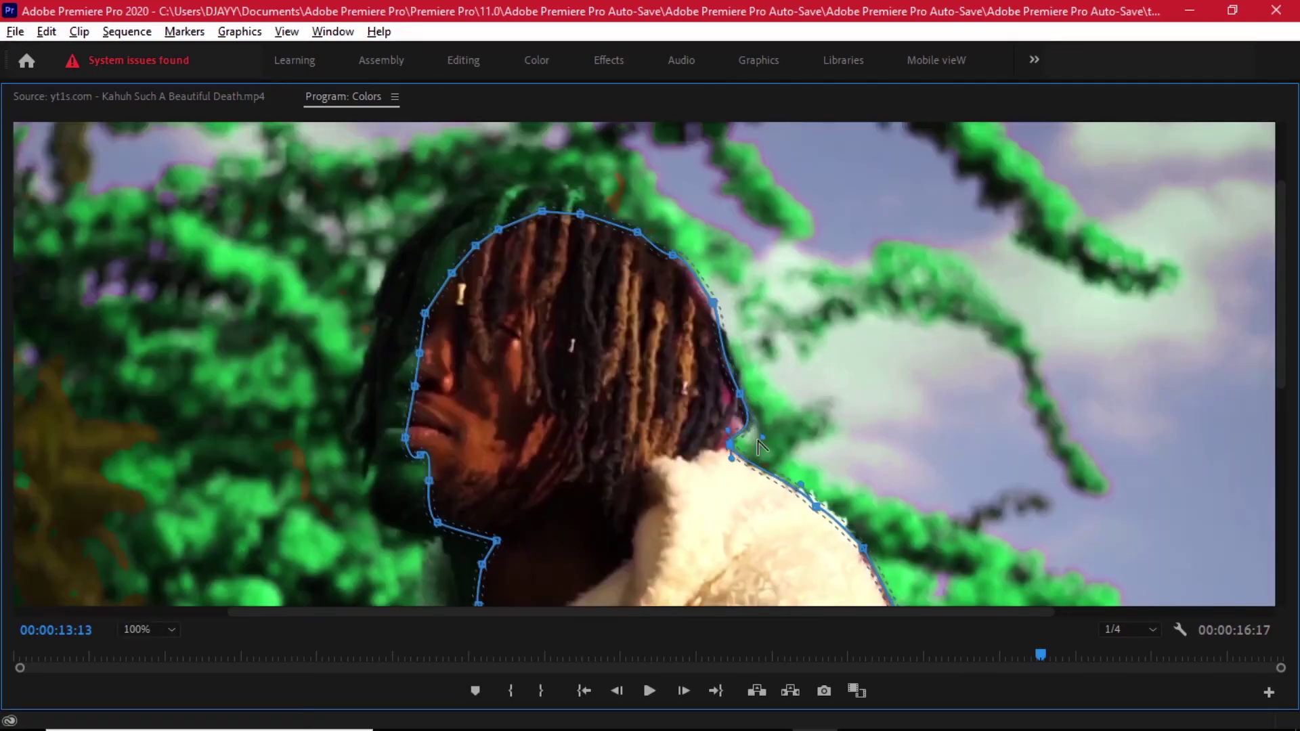
drag(673, 255, 669, 255)
drag(580, 214, 580, 192)
drag(543, 211, 531, 189)
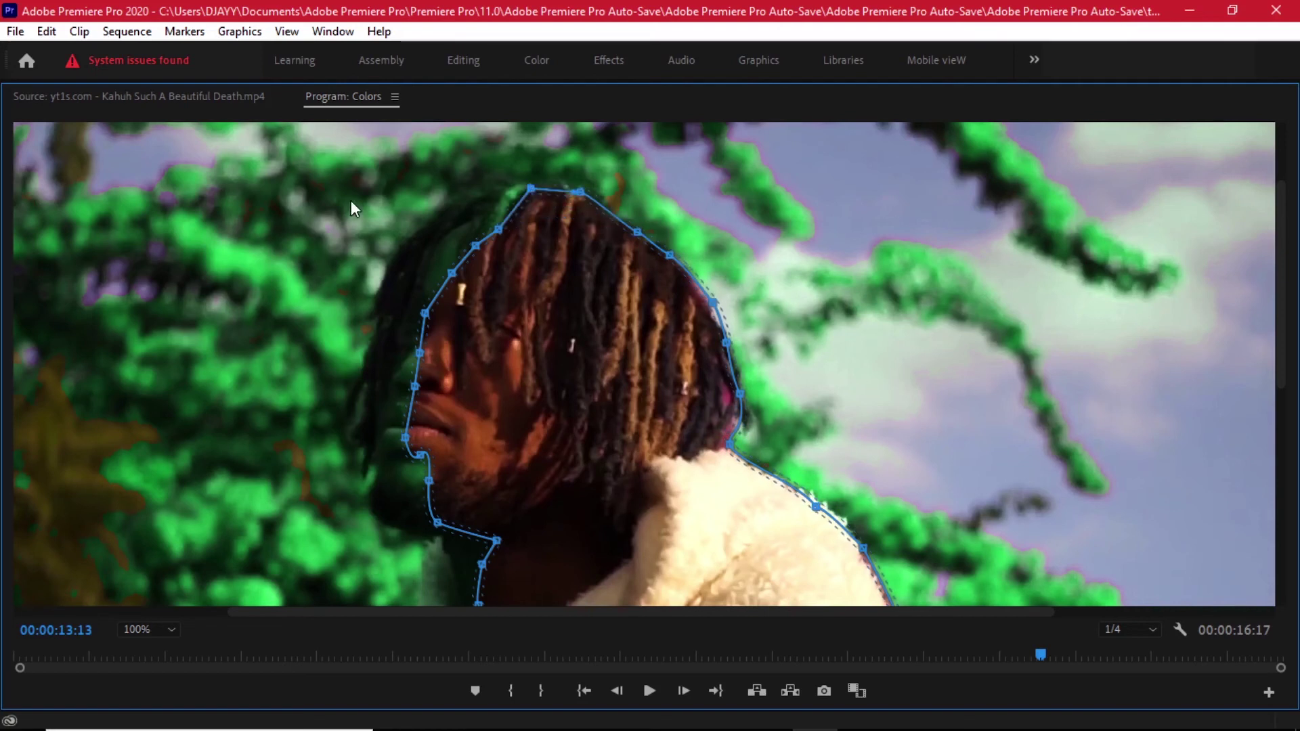
drag(404, 441, 350, 443)
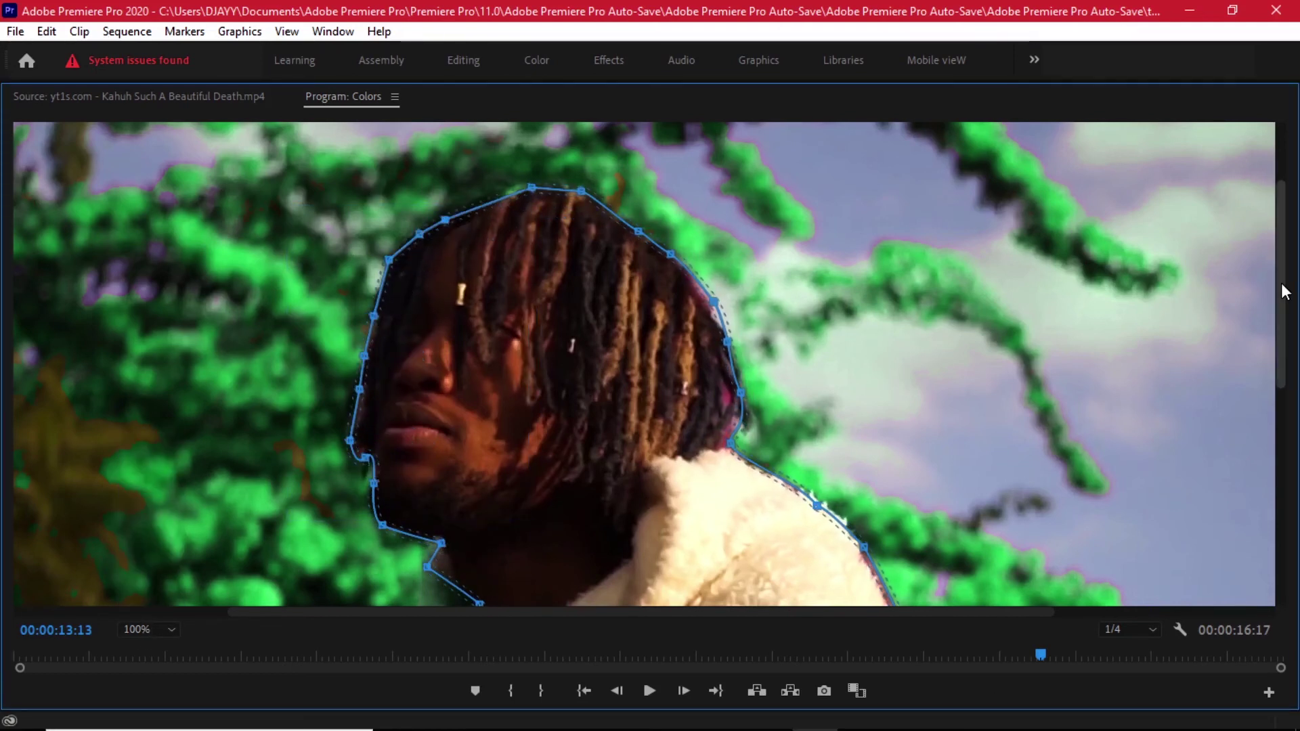
- Move the mask points along the neck and the jacket's left side outward to the jacket's edge at 00:00:13:13
scroll(1106, 386, down, 9)
drag(423, 312, 425, 316)
drag(471, 339, 379, 347)
drag(295, 387, 410, 578)
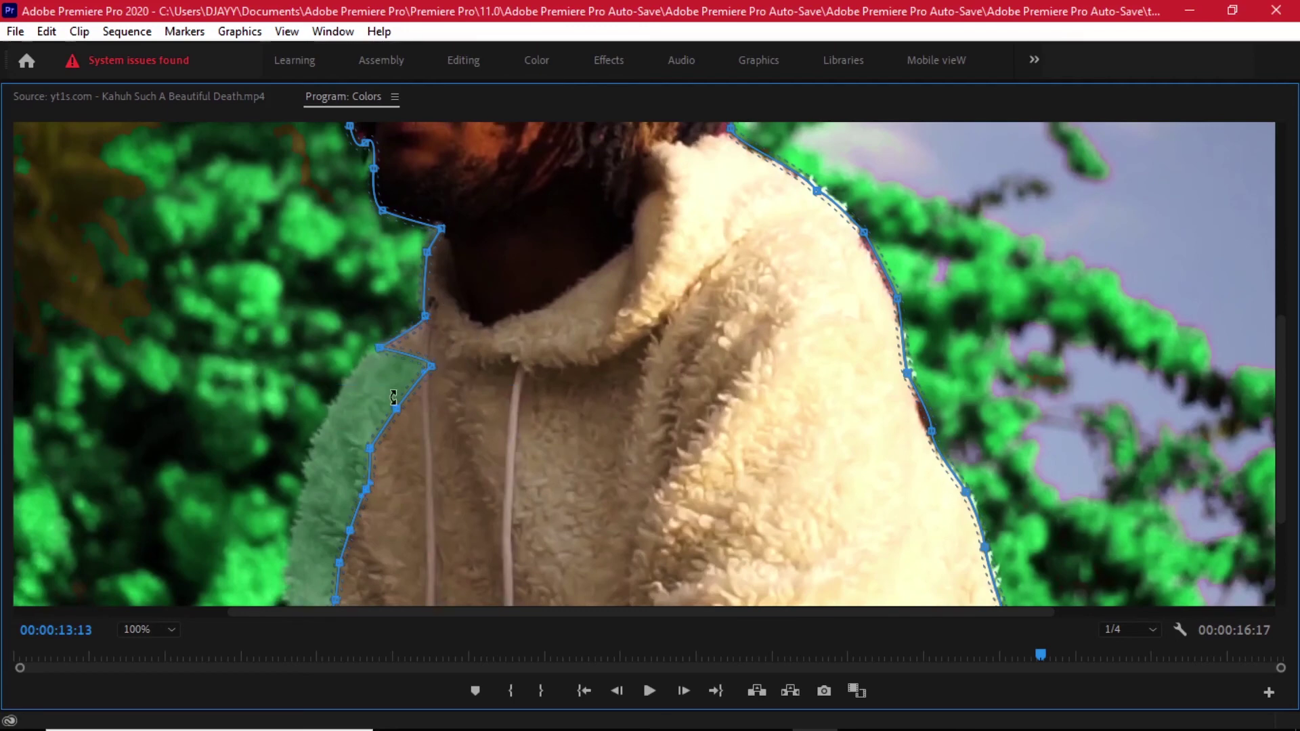
drag(396, 408, 323, 427)
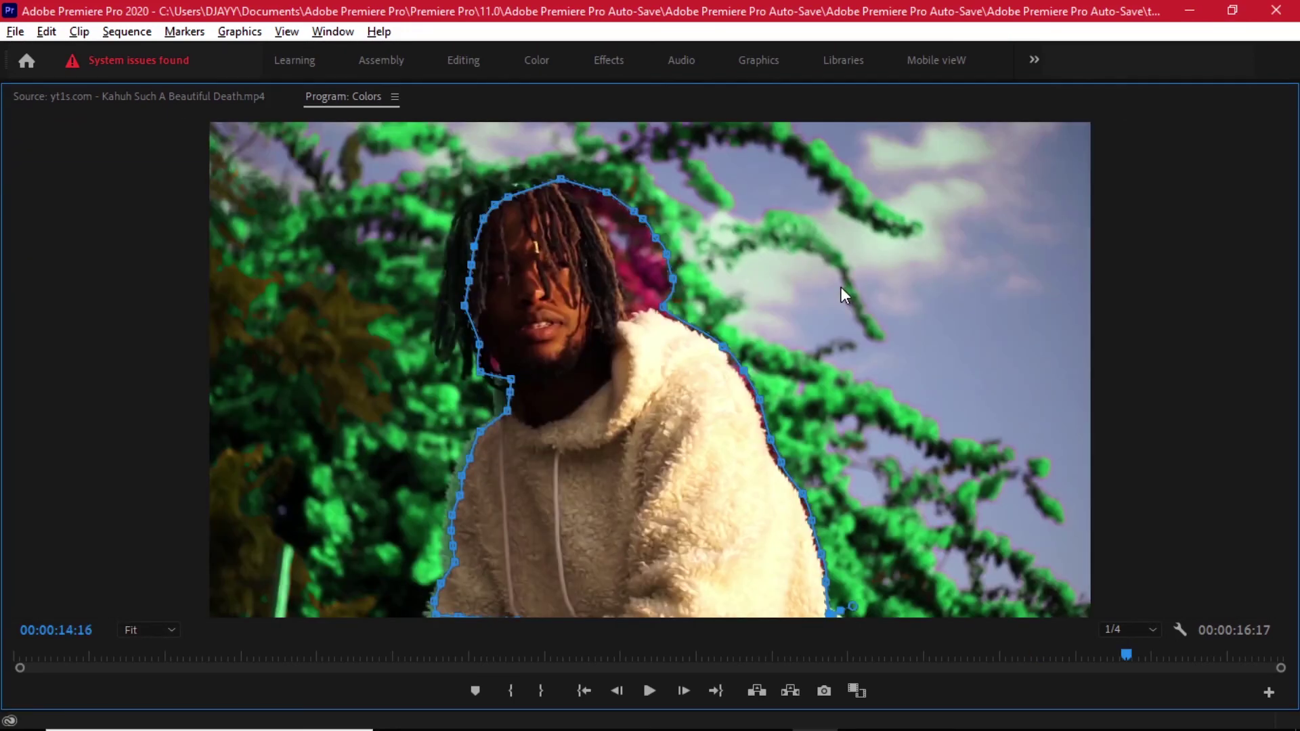
- Shift the mask's face-side points at 00:00:14:16 outward to the left edge of the man's hair and remove a surplus point above it
drag(798, 287, 713, 447)
drag(795, 290, 700, 472)
drag(744, 371, 741, 372)
drag(698, 297, 579, 183)
drag(393, 183, 551, 396)
drag(484, 219, 457, 219)
click(542, 197)
- Delete the surplus mask points behind the man's head and fit the remaining ones to his hair and collar at 00:00:14:16
drag(606, 192, 597, 210)
drag(704, 308, 629, 211)
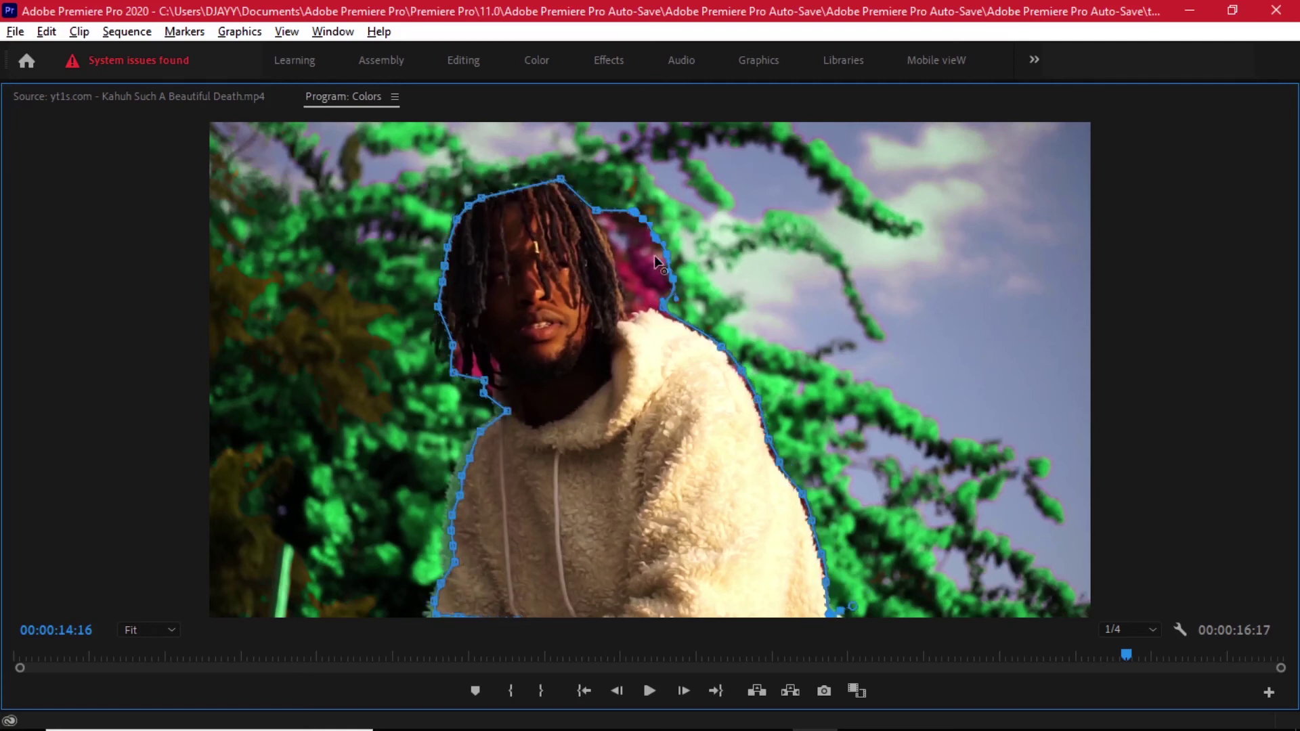
ctrl+click(643, 219)
ctrl+click(655, 238)
ctrl+click(667, 255)
ctrl+click(673, 278)
drag(619, 254, 618, 262)
drag(663, 306, 608, 307)
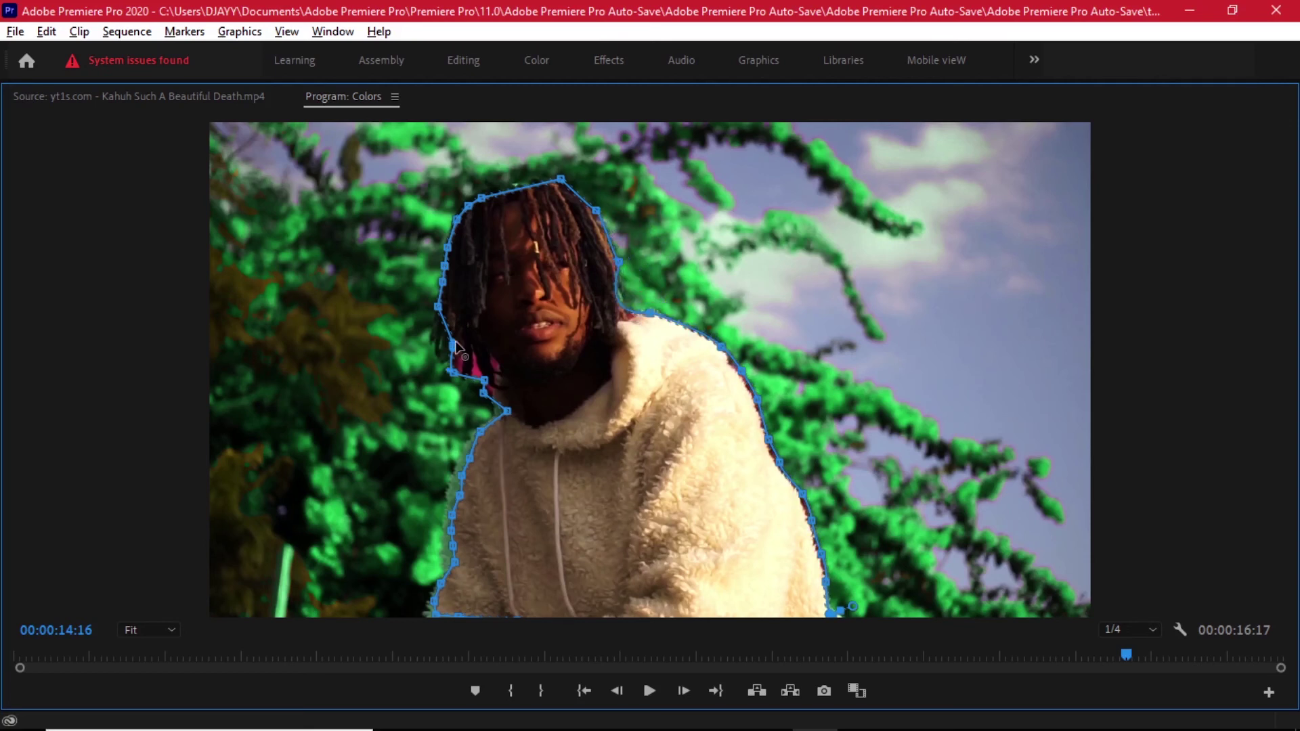
- Remove the extra mask point beside the cheek and fit the mask to the jaw, neck and jacket's left edge at 00:00:14:16
ctrl+click(453, 345)
drag(454, 372, 439, 349)
drag(508, 411, 491, 419)
drag(419, 423, 479, 624)
drag(451, 515, 445, 516)
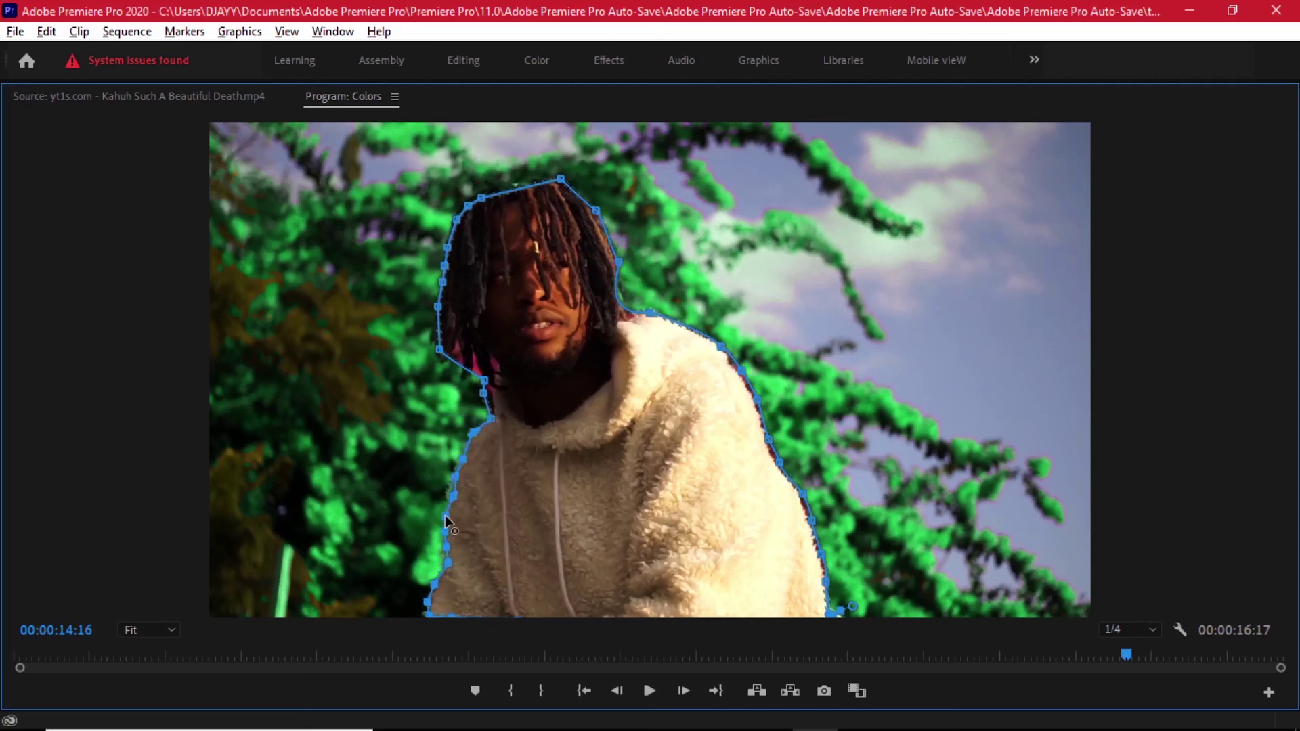
key(grave)
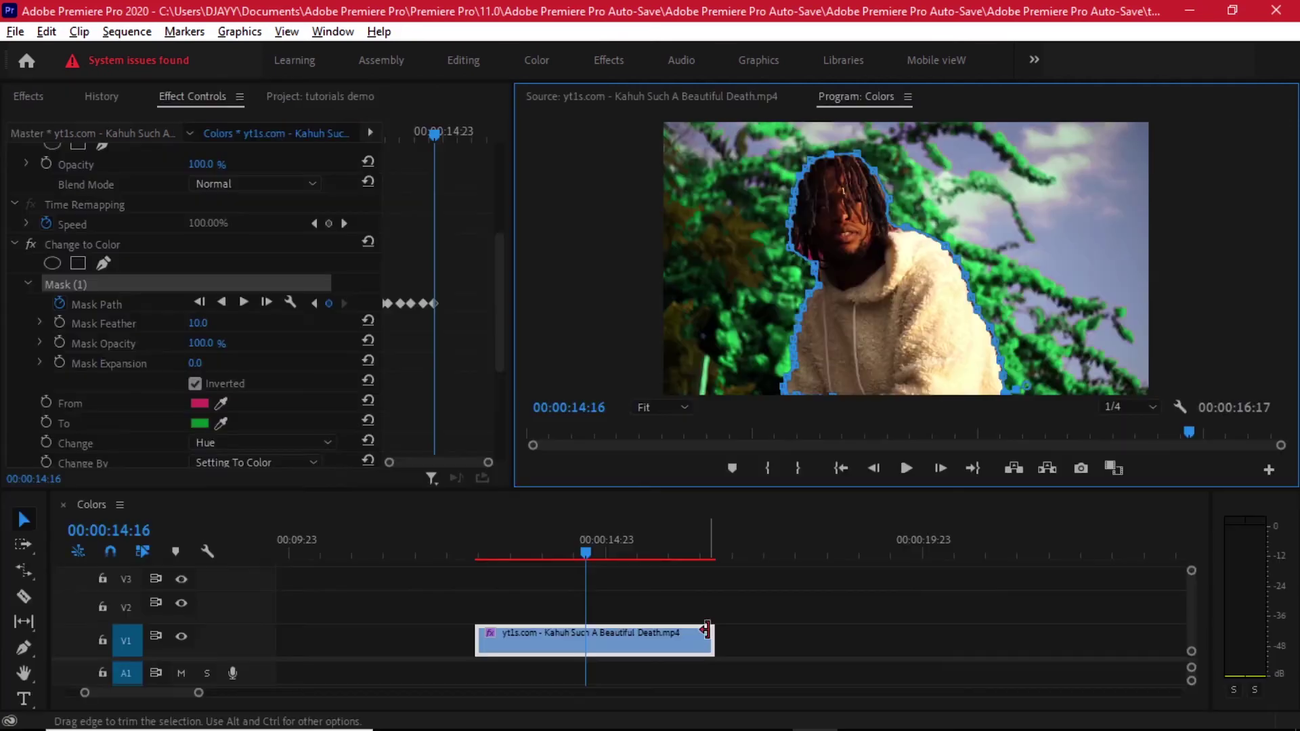
- Trim the end of the flower clip to 00:00:14:16 and set its Mask Feather to 22
drag(706, 629, 584, 629)
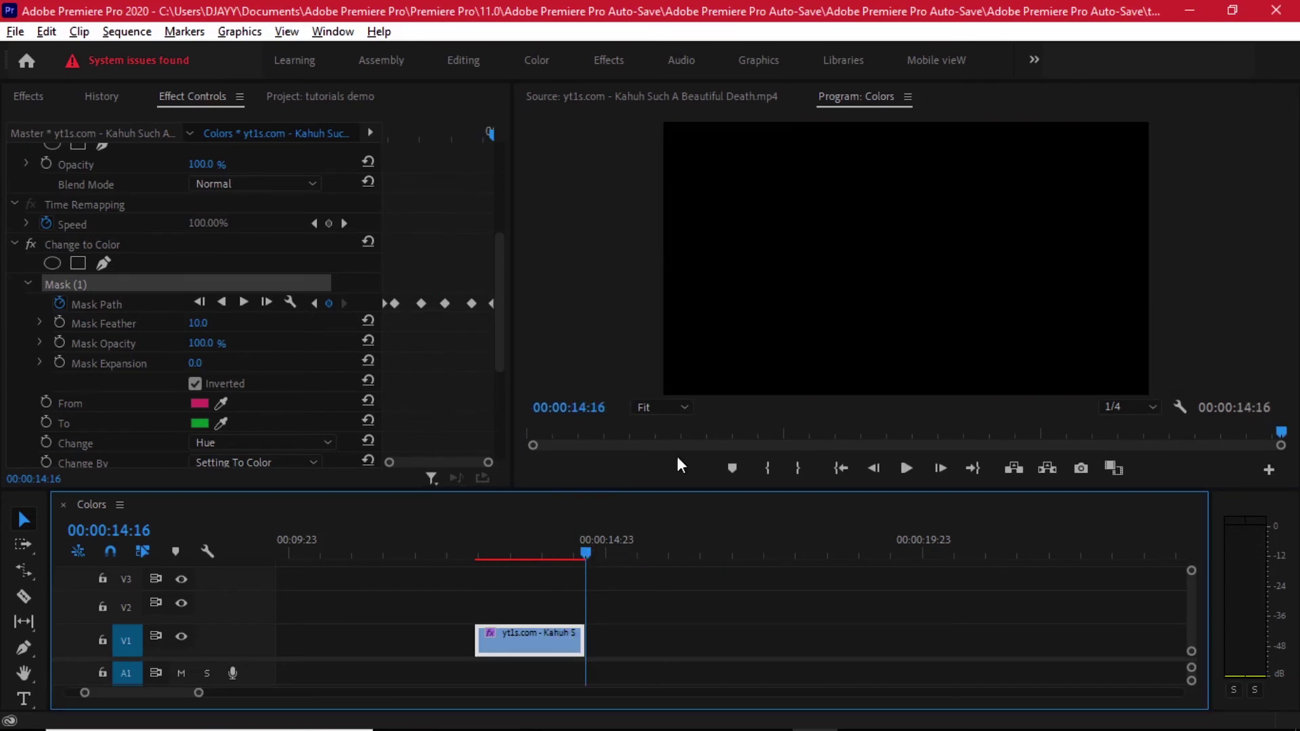
drag(490, 538, 477, 537)
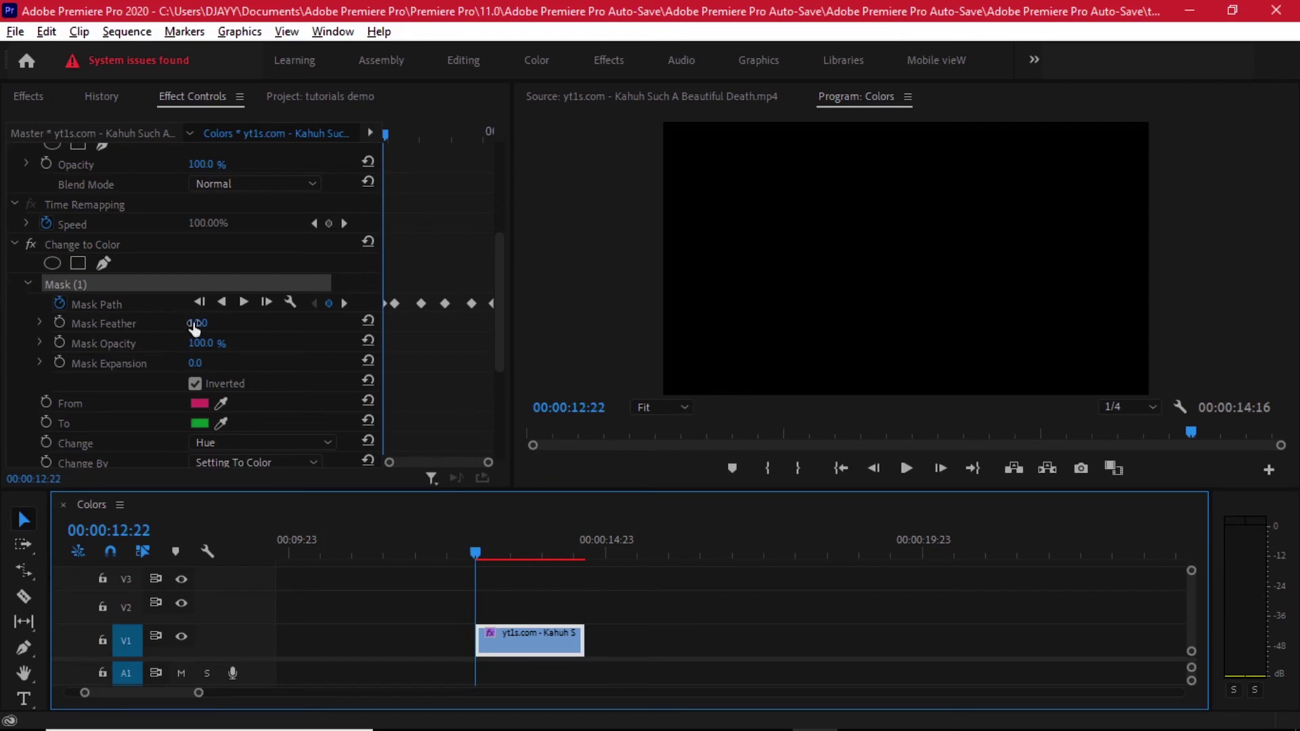
drag(195, 324, 209, 323)
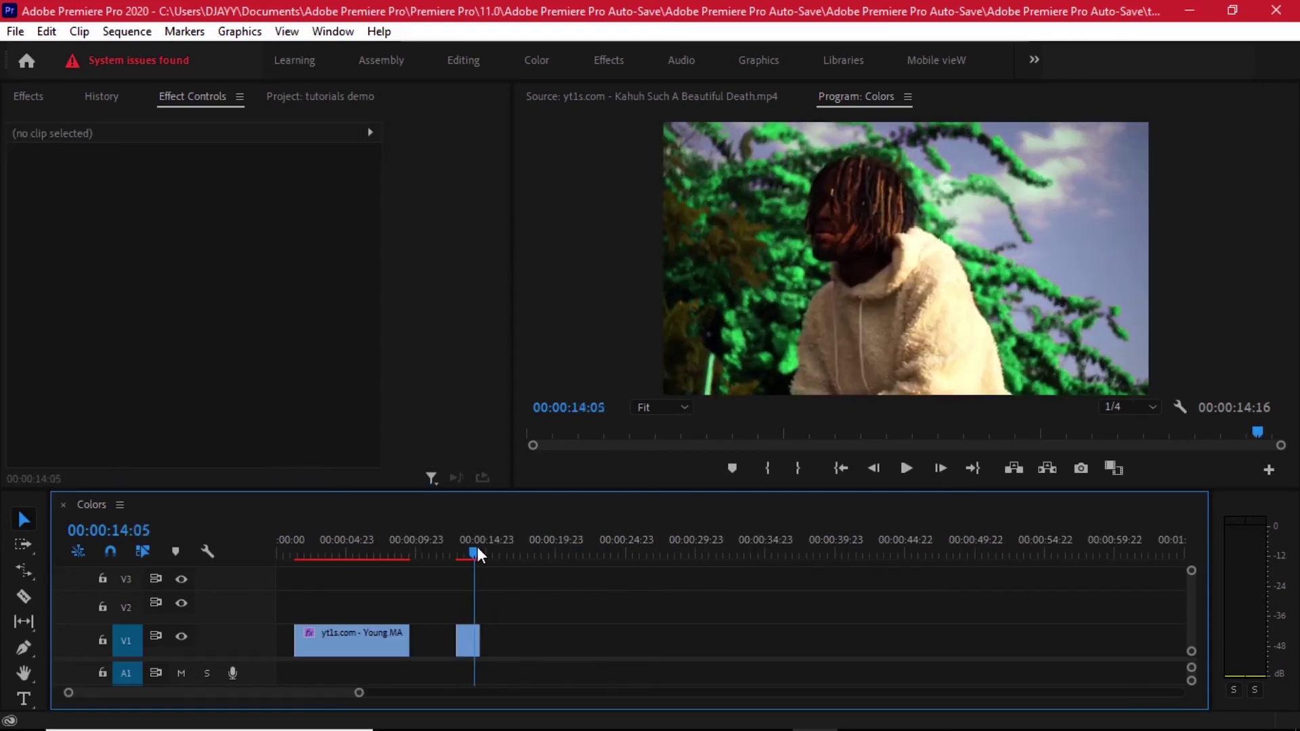
- Try a golden-yellow To color with a hue of 42° in the clip's Change to Color effect at 00:00:13:05, and undo it
drag(476, 547, 461, 554)
click(467, 640)
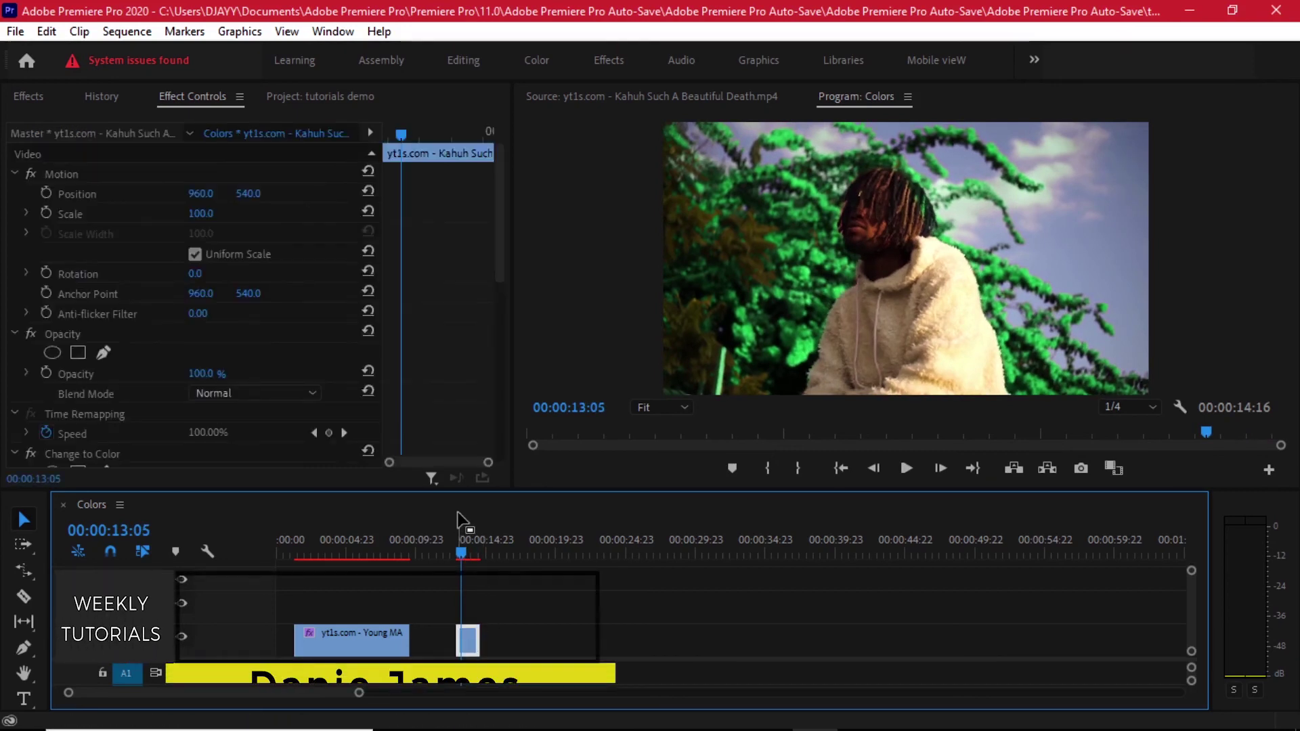
click(452, 379)
drag(500, 220, 499, 347)
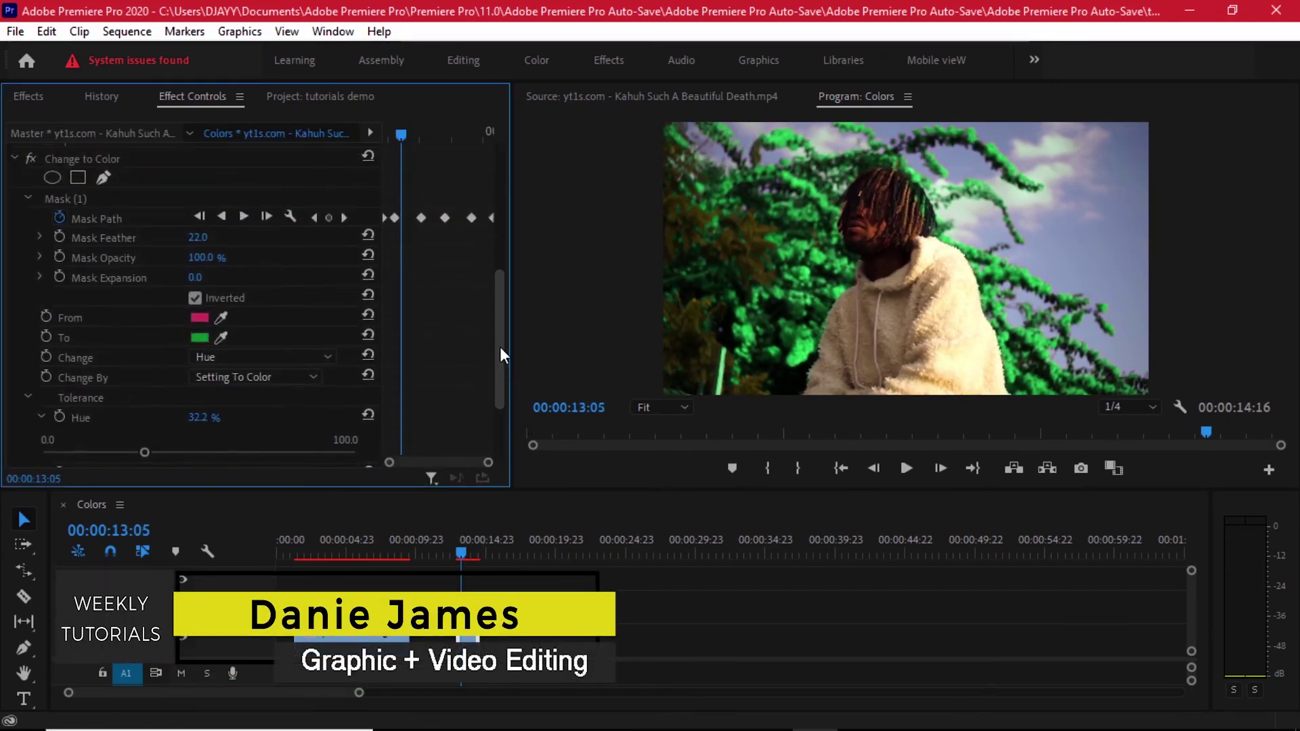
click(196, 339)
drag(569, 459, 554, 408)
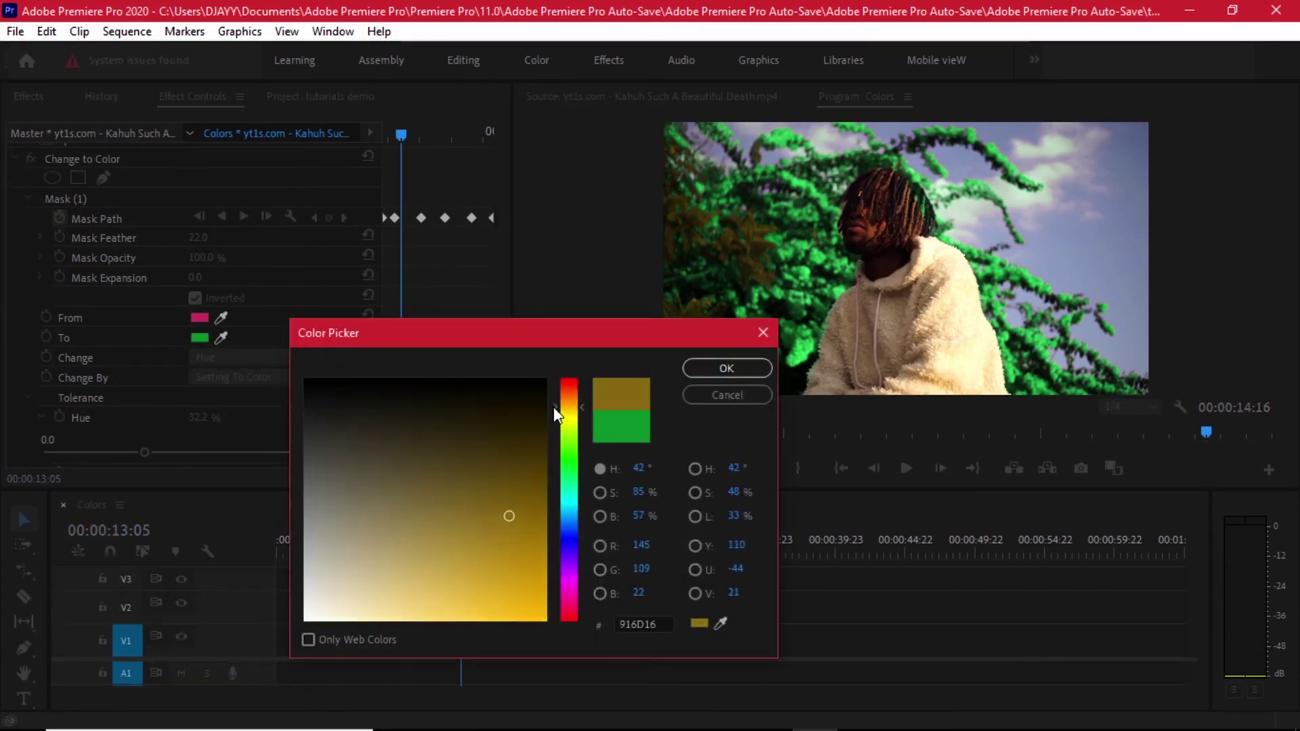
click(693, 371)
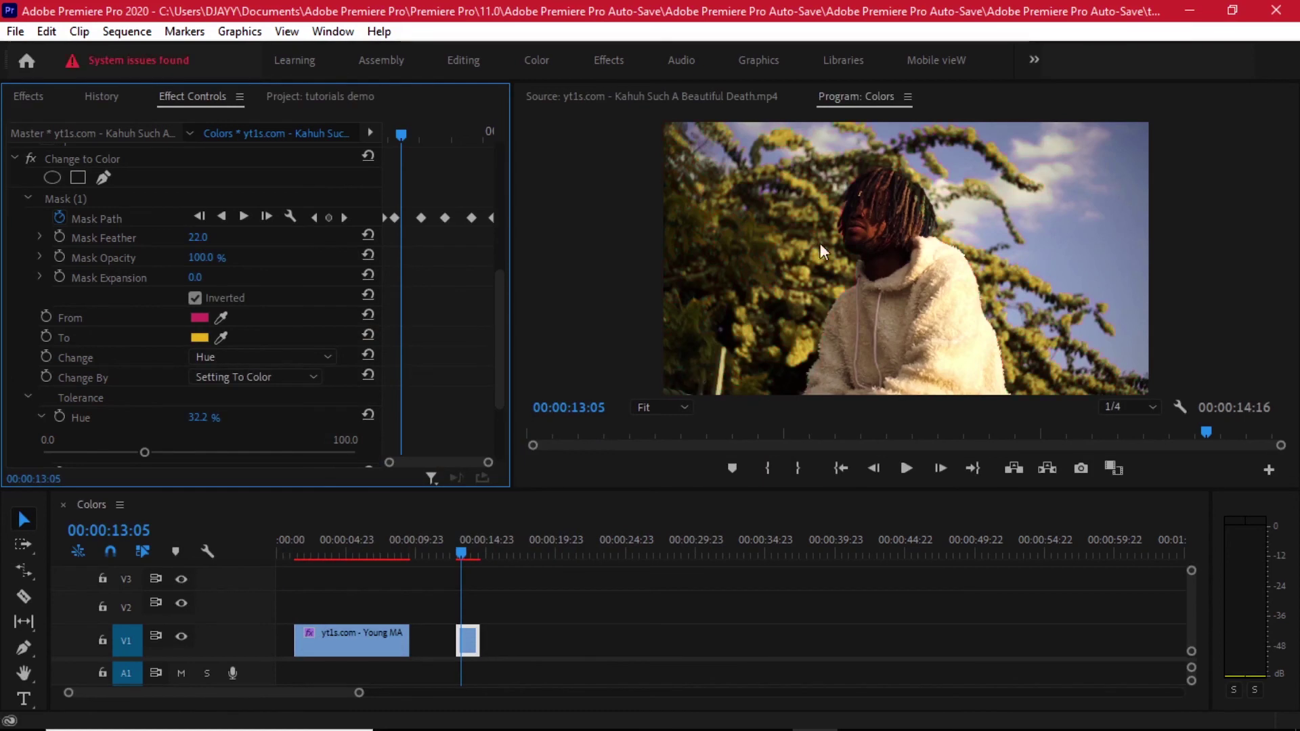
key(ctrl+z)
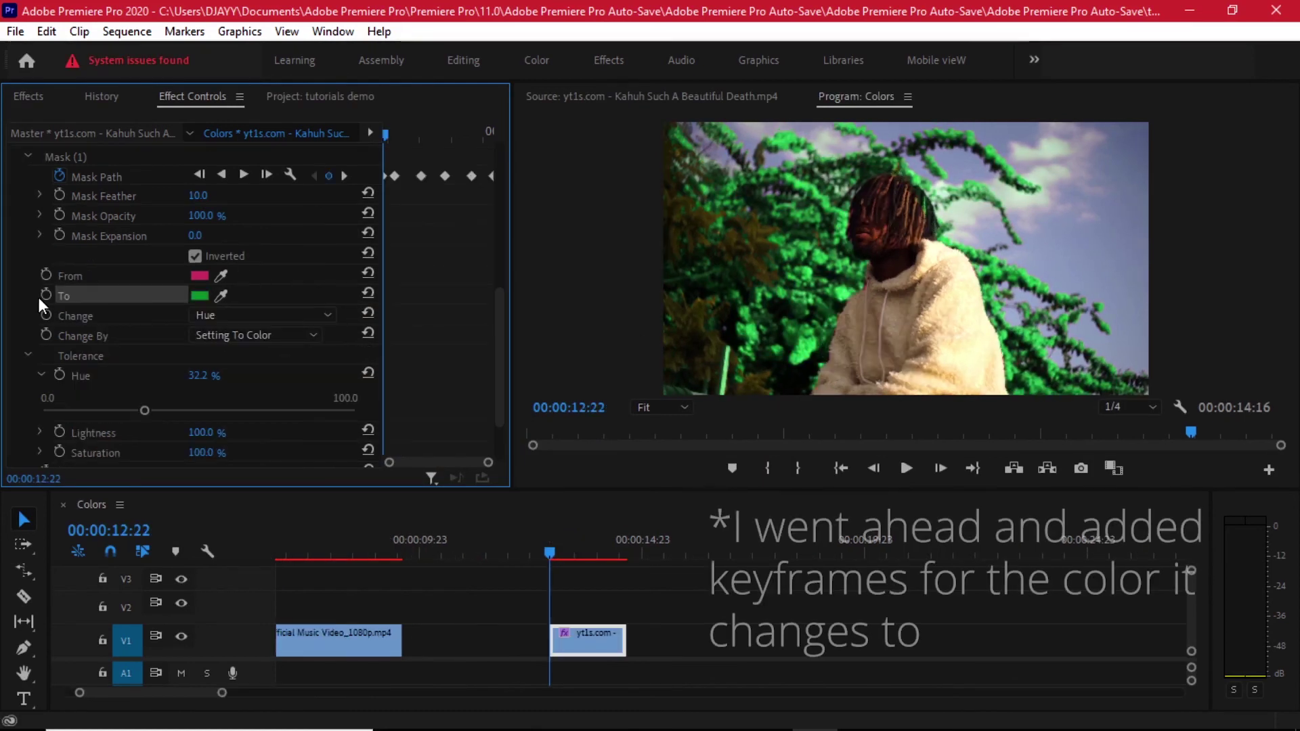
- Add a yellow DCCC14 keyframe for the To color at 00:00:13:05
click(196, 298)
click(570, 421)
click(525, 588)
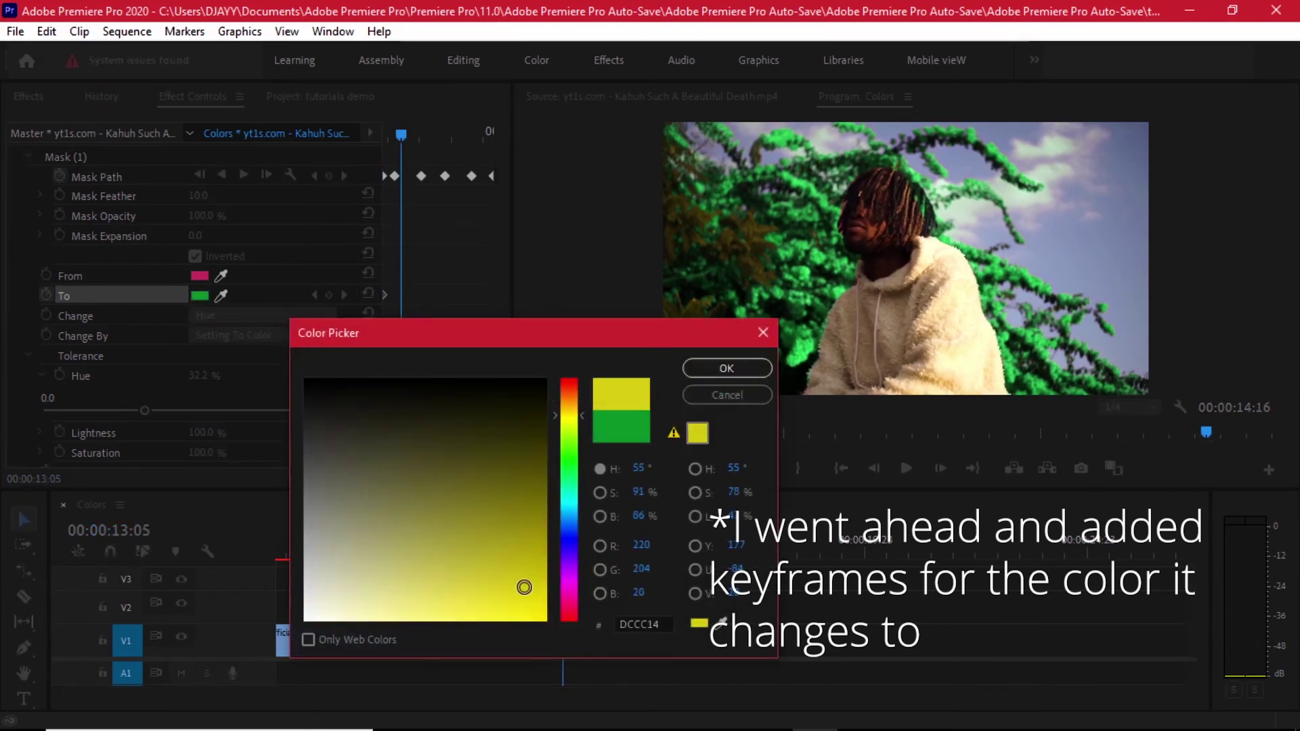
click(725, 368)
- Add a blue To color keyframe in line with the third Mask Path keyframe
click(422, 136)
click(424, 136)
click(200, 295)
click(571, 504)
click(725, 368)
- Change the To color to another hue at 00:00:13:21 to add the next color keyframe
click(442, 134)
click(196, 295)
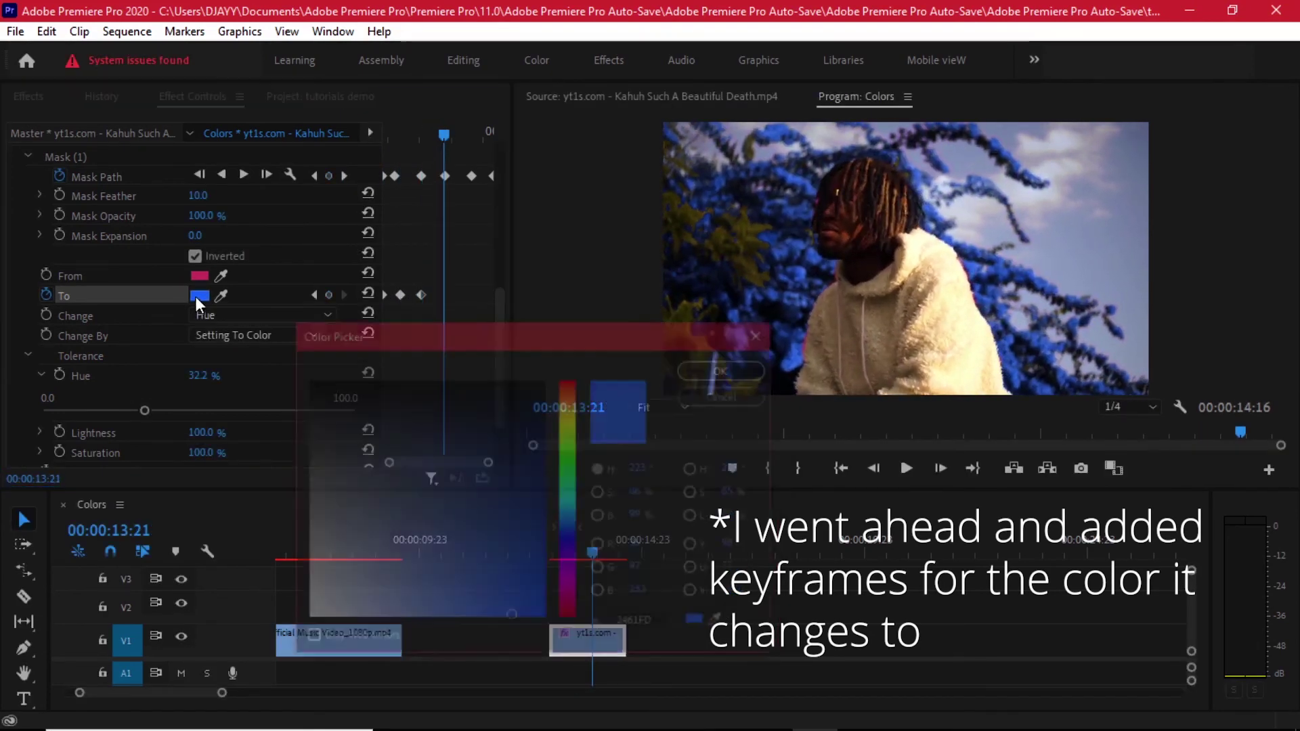
click(569, 589)
click(725, 368)
- Copy the existing To color keyframes and paste them further along the clip
drag(489, 144, 452, 143)
click(474, 258)
drag(464, 269, 375, 321)
click(460, 132)
key(ctrl+v)
drag(401, 298, 478, 296)
- Scrub through the flower clip from its start to review the color change
click(444, 136)
drag(440, 136, 386, 147)
drag(538, 552, 615, 554)
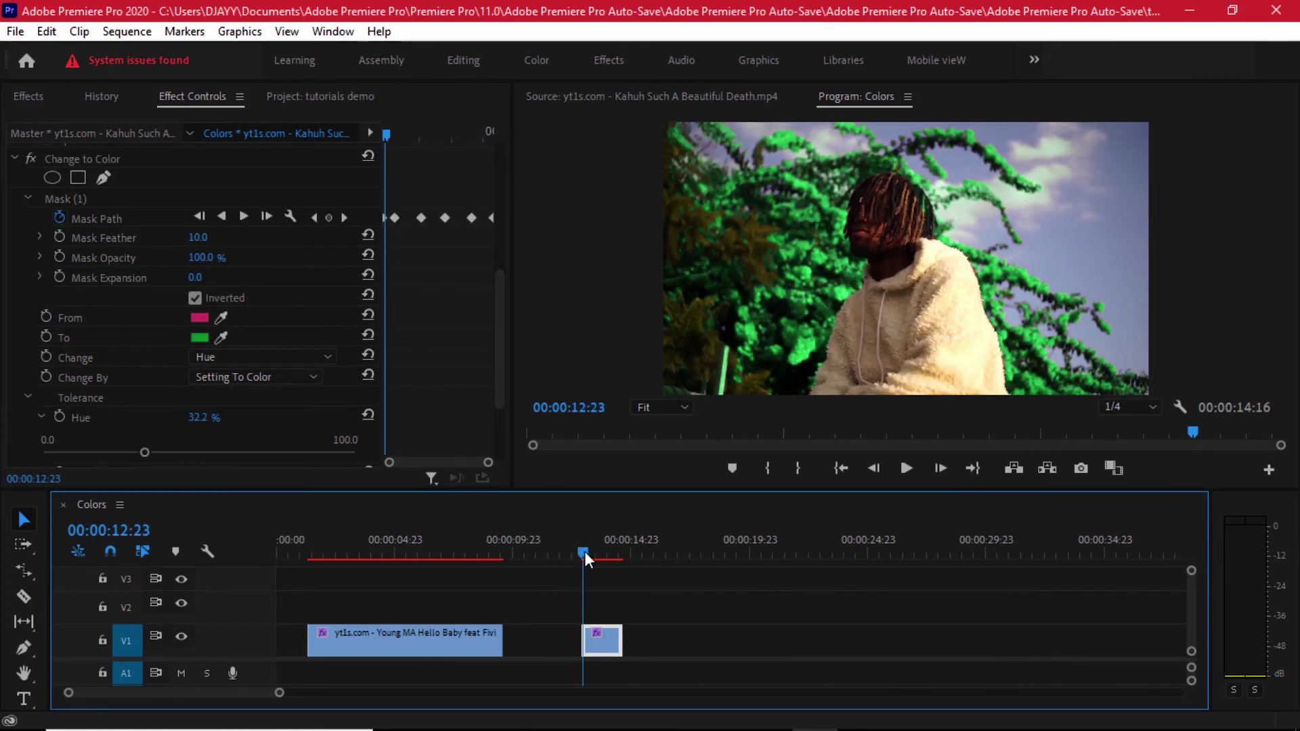
drag(583, 551, 594, 562)
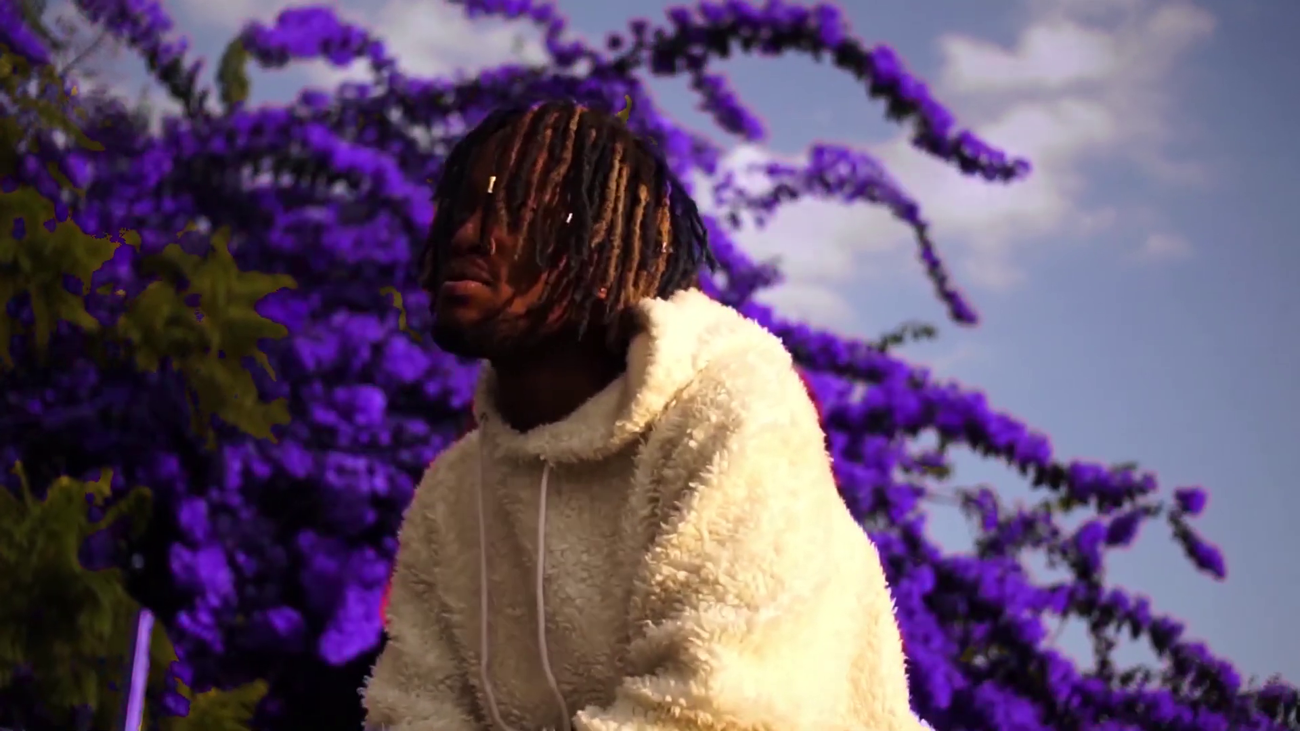